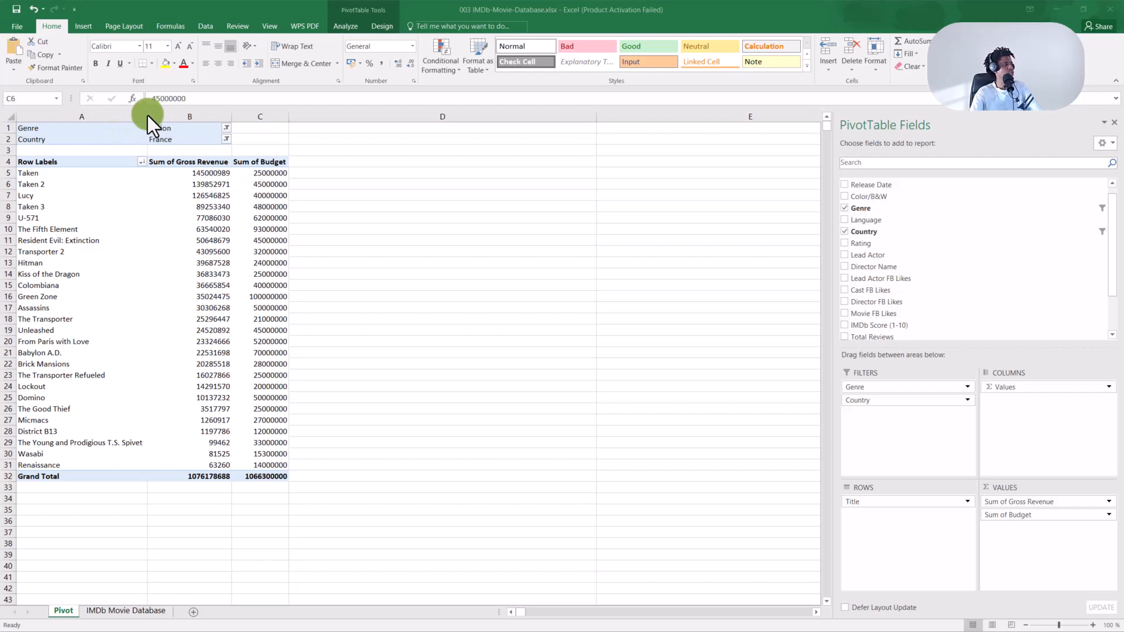
Browse the Title dropdown's Value Filters and Label Filters, then close it unchanged.
{"action": "left_click", "coordinate": [142, 162]}
{"action": "mouse_move", "coordinate": [102, 244]}
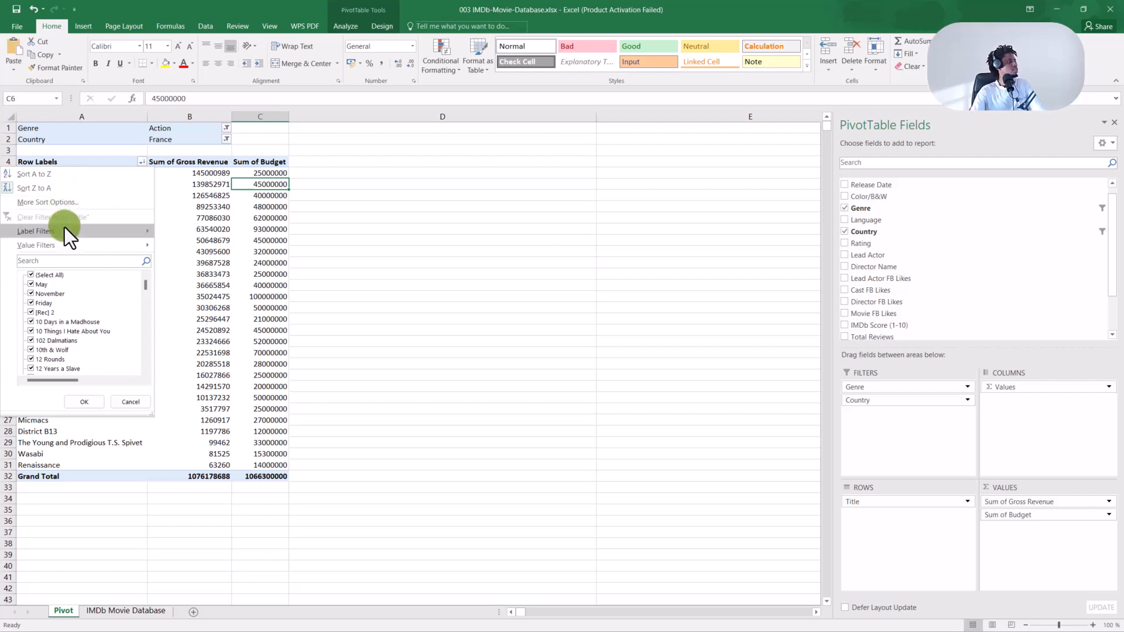
{"action": "mouse_move", "coordinate": [68, 230]}
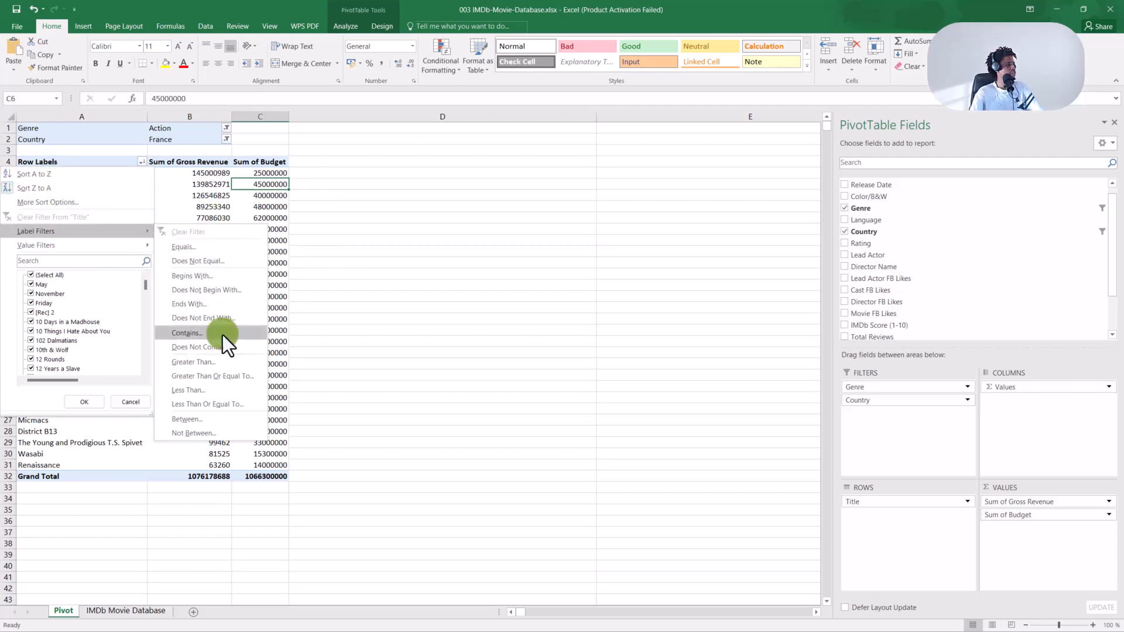
{"action": "left_click", "coordinate": [303, 343]}
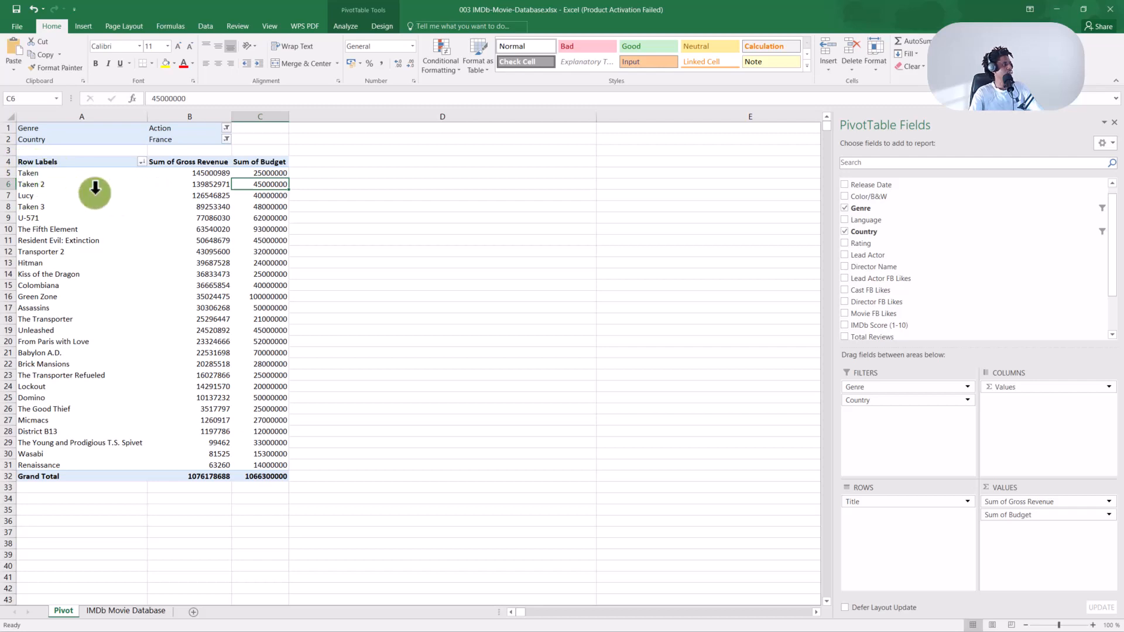
Select cells A4 and the Taken budget, reopen and close the Title filter, then open the Genre filter list.
{"action": "left_click", "coordinate": [272, 175]}
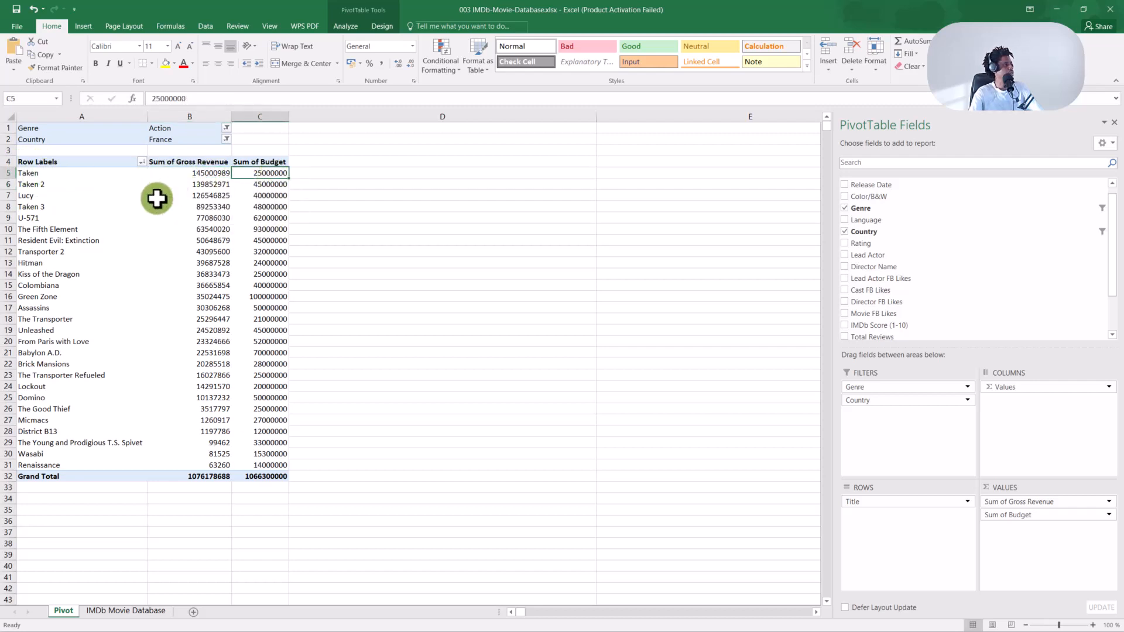
{"action": "left_click", "coordinate": [28, 163]}
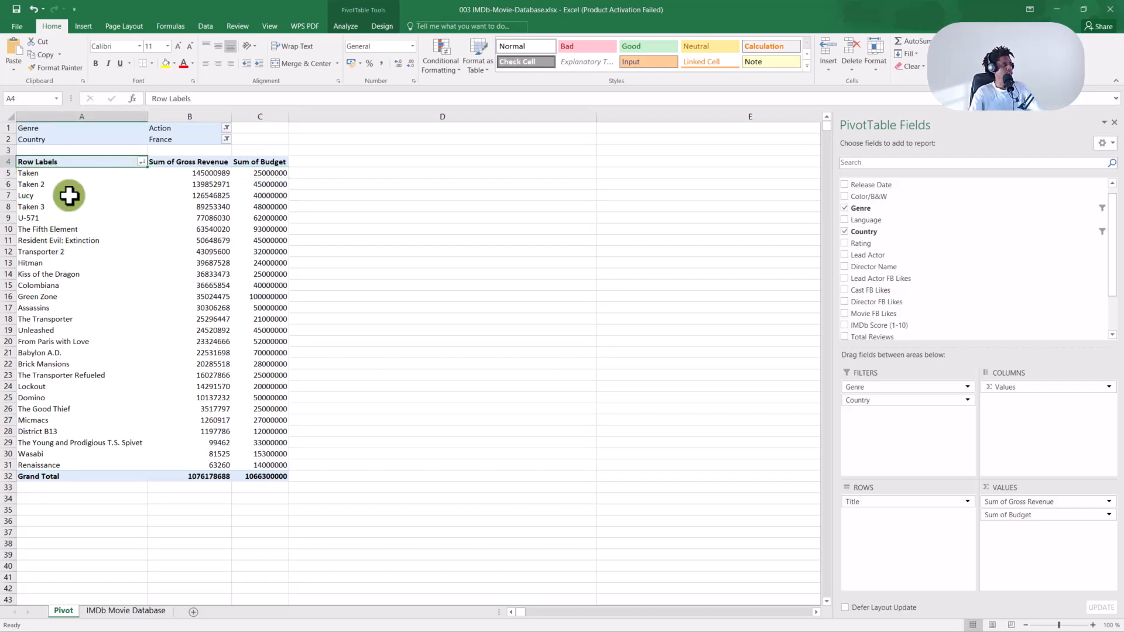
{"action": "left_click", "coordinate": [141, 162]}
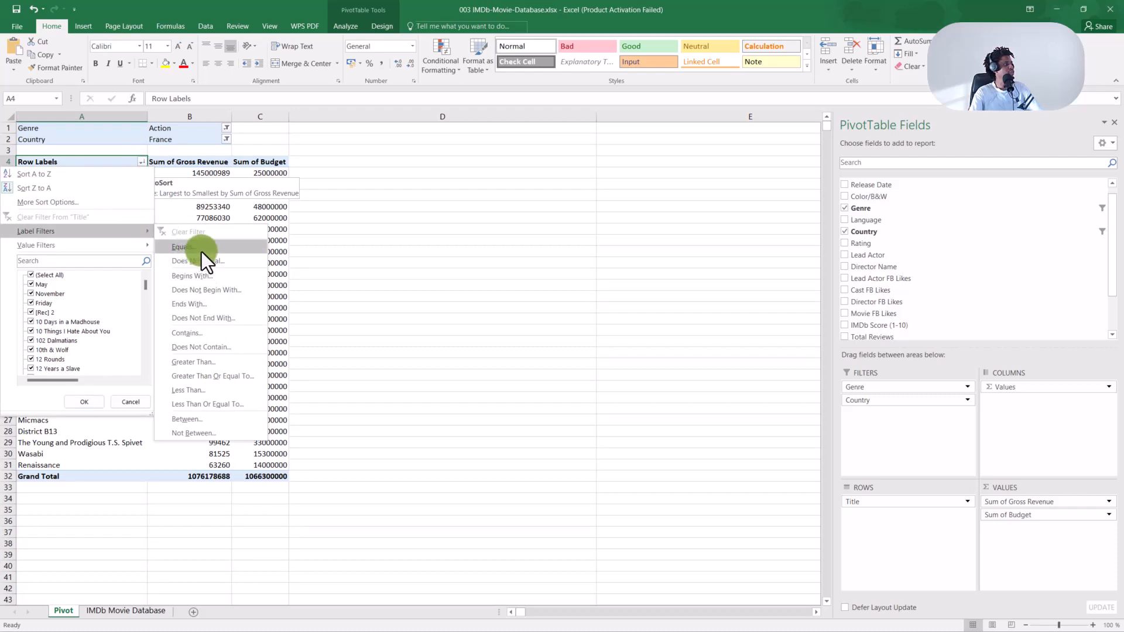
{"action": "left_click", "coordinate": [374, 228]}
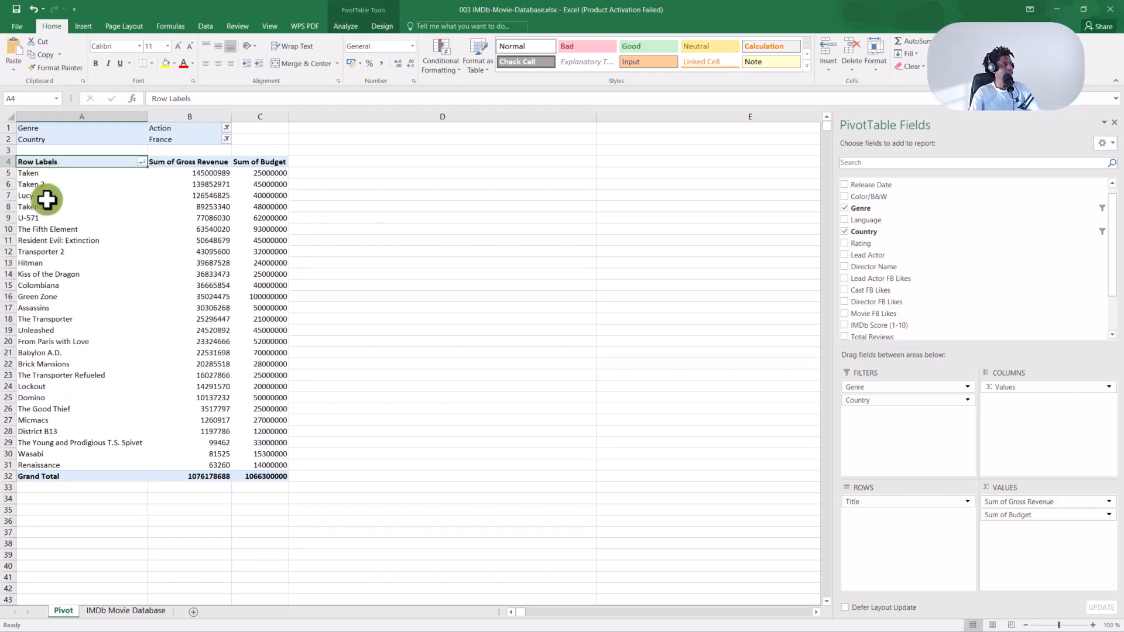
{"action": "left_click", "coordinate": [226, 127]}
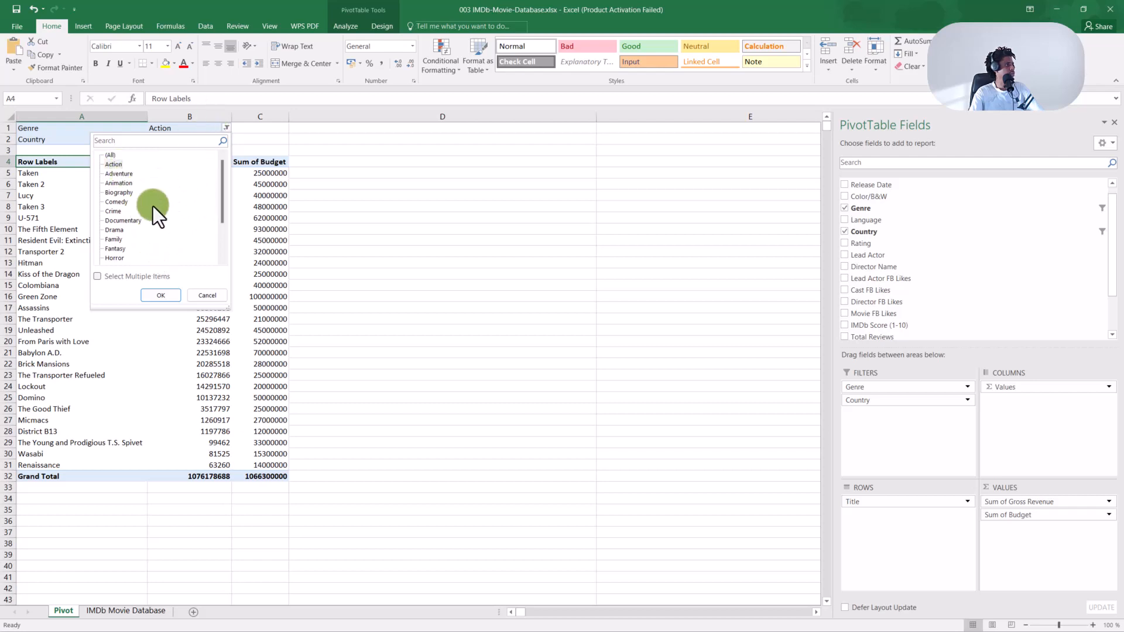
Set both the Genre and Country report filters to (All).
{"action": "left_click", "coordinate": [164, 295]}
{"action": "left_click", "coordinate": [239, 140]}
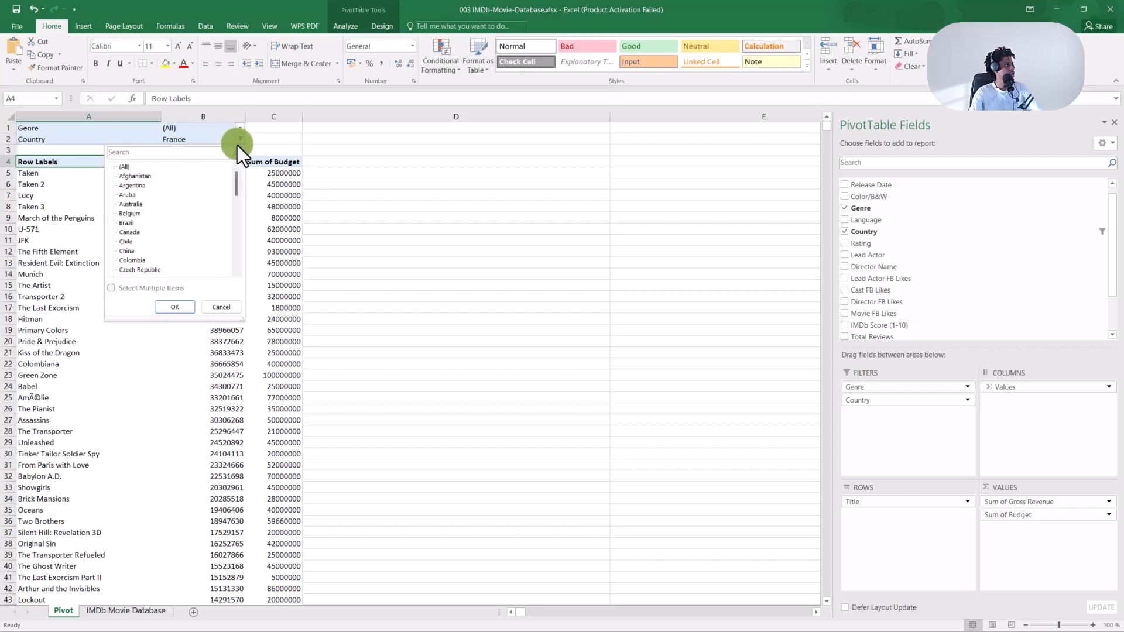
{"action": "left_click", "coordinate": [125, 170]}
{"action": "left_click", "coordinate": [159, 304]}
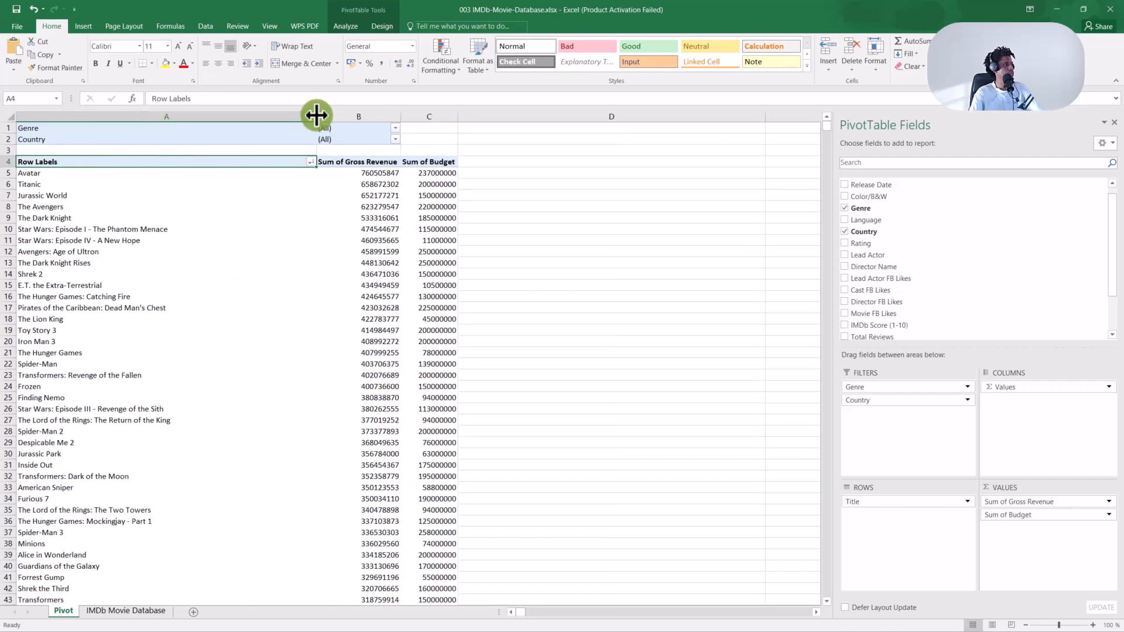
Widen column A to fit movie titles, then open and close the Title filter without filtering.
{"action": "left_click_drag", "start_coordinate": [317, 110], "coordinate": [211, 111]}
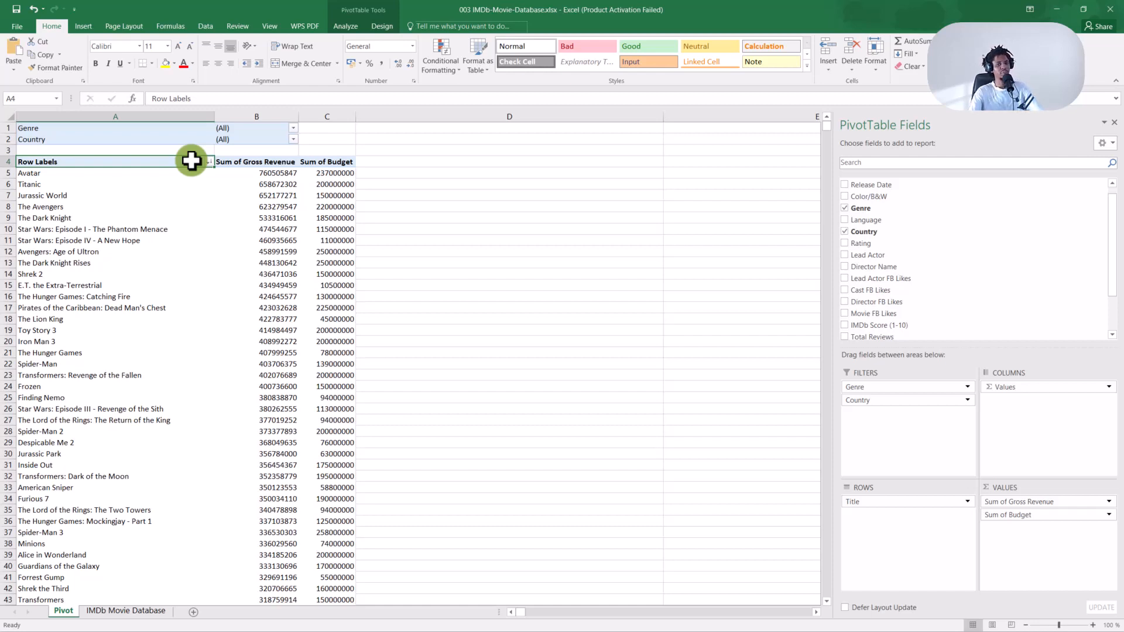
{"action": "left_click", "coordinate": [209, 162]}
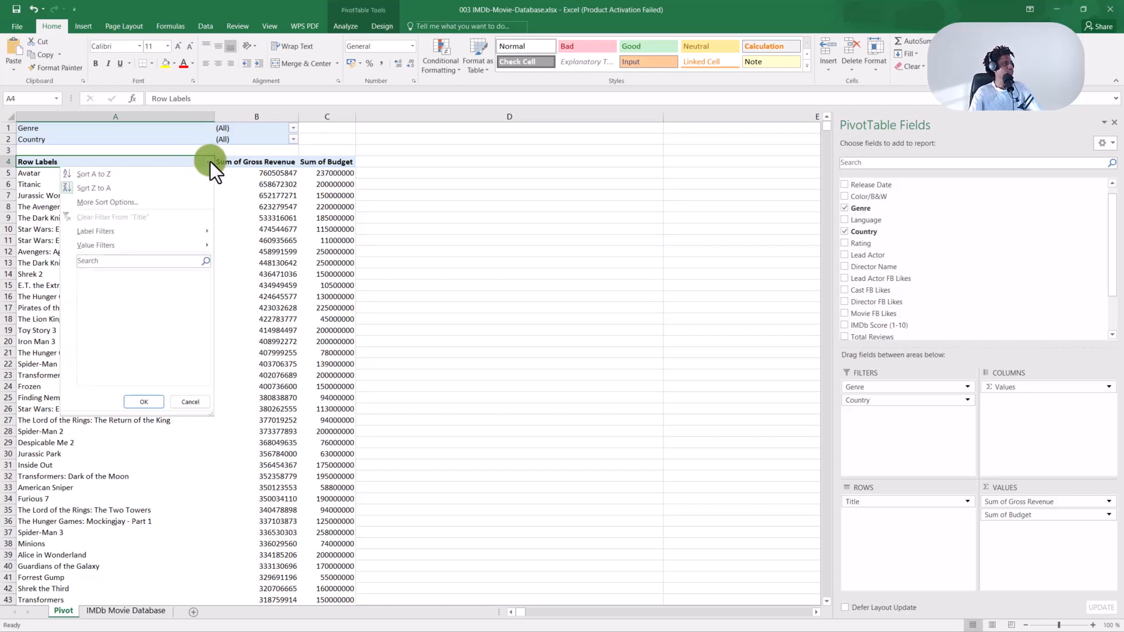
{"action": "mouse_move", "coordinate": [182, 230]}
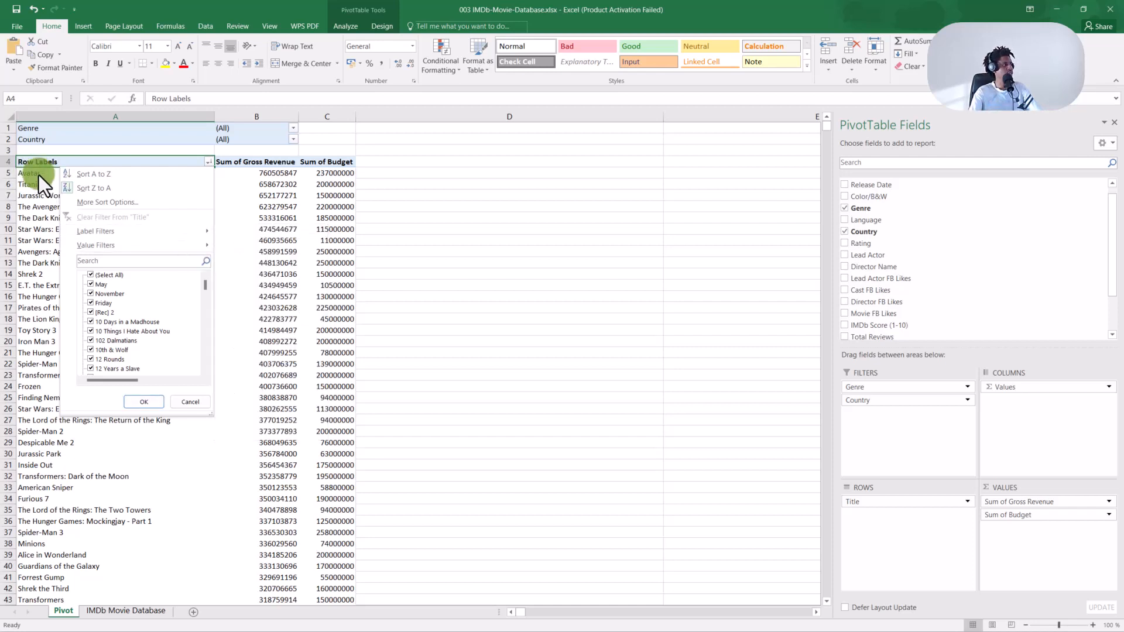
{"action": "left_click", "coordinate": [29, 222]}
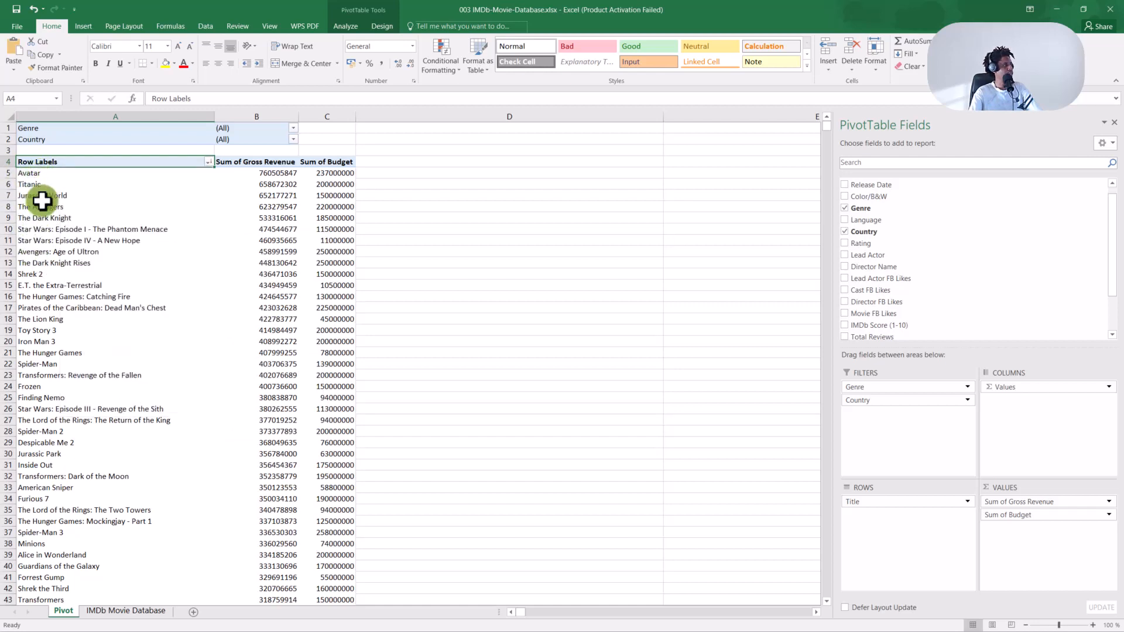
Select the Jurassic World cell A7 and show the Title dropdown's Label Filters submenu.
{"action": "left_click", "coordinate": [42, 195]}
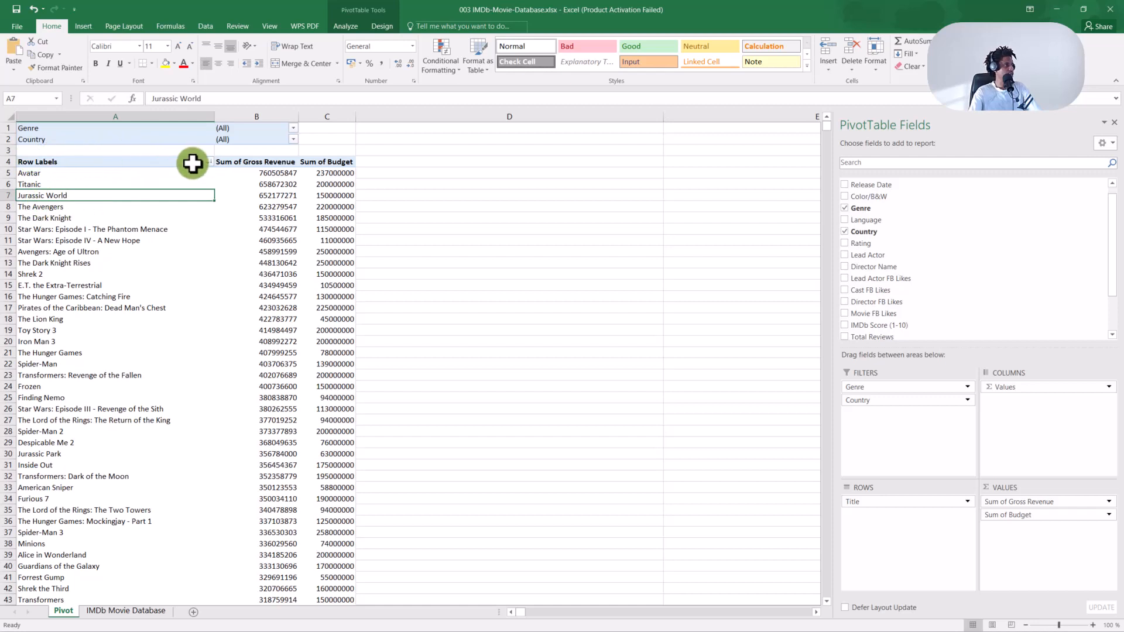
{"action": "left_click", "coordinate": [207, 162]}
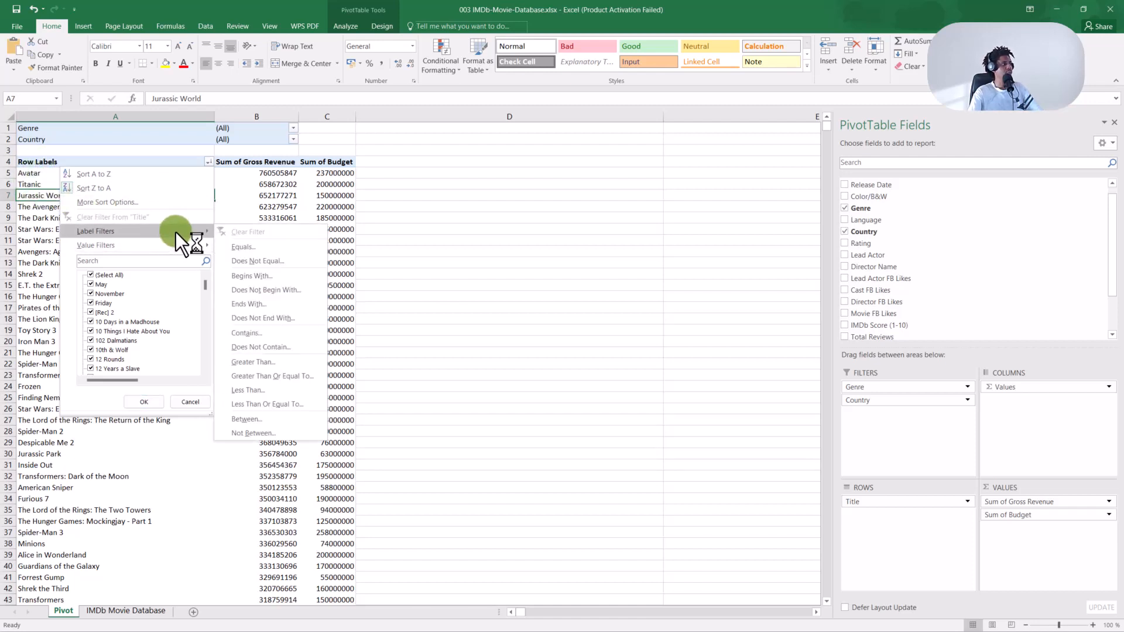
Apply an Equals label filter on Title with the value 'Avater'.
{"action": "left_click", "coordinate": [246, 247]}
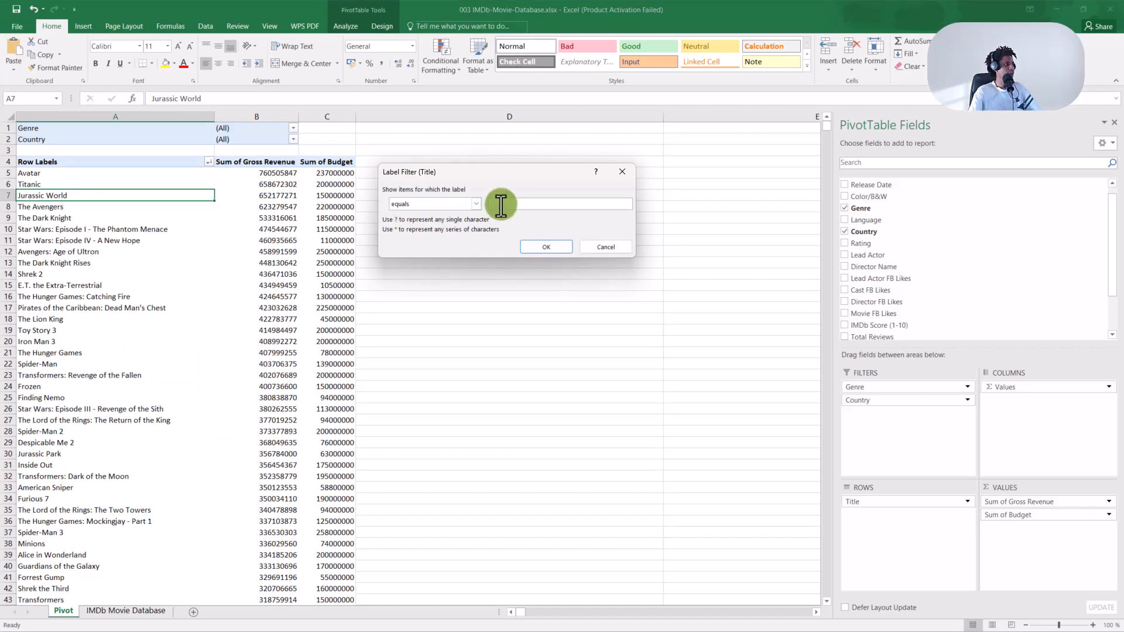
{"action": "type", "text": "Avater"}
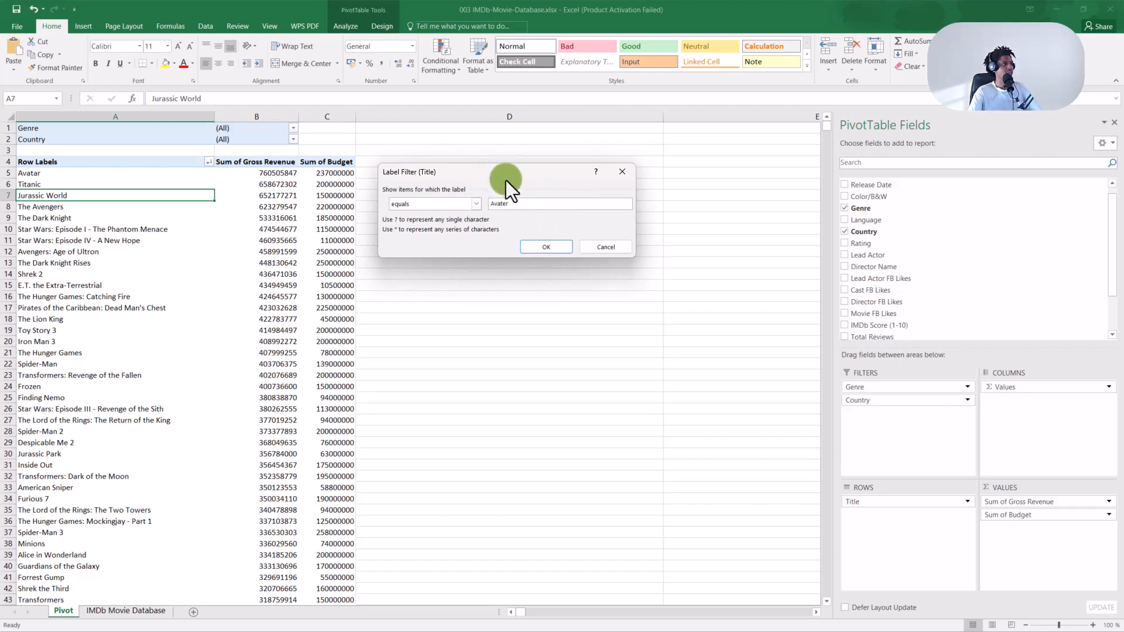
{"action": "left_click_drag", "start_coordinate": [505, 180], "coordinate": [514, 189]}
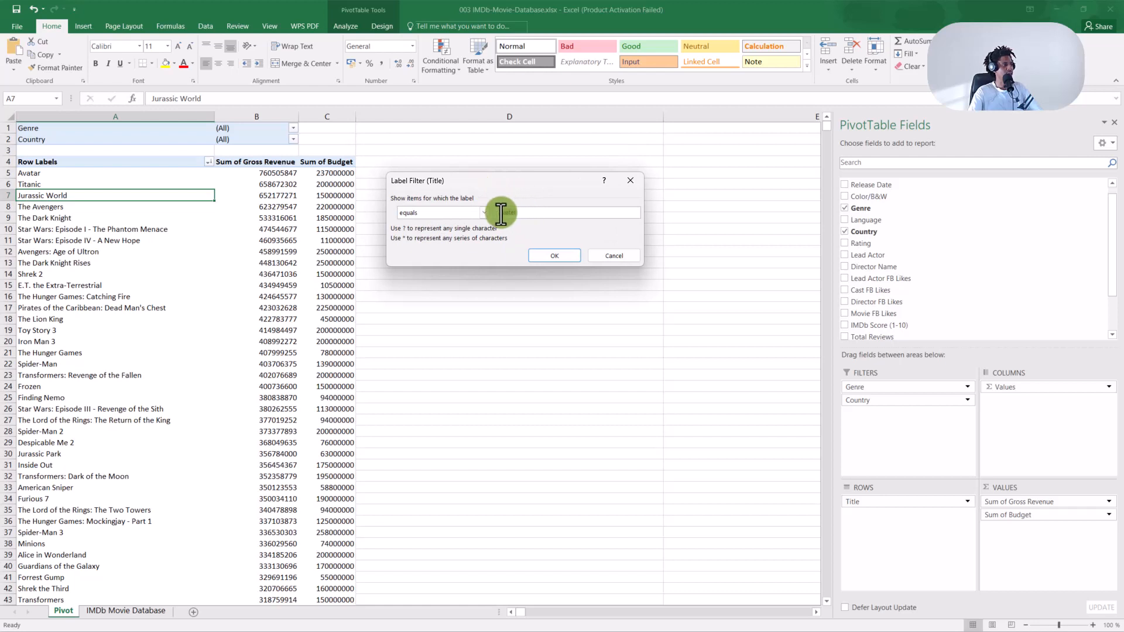
{"action": "left_click", "coordinate": [552, 256]}
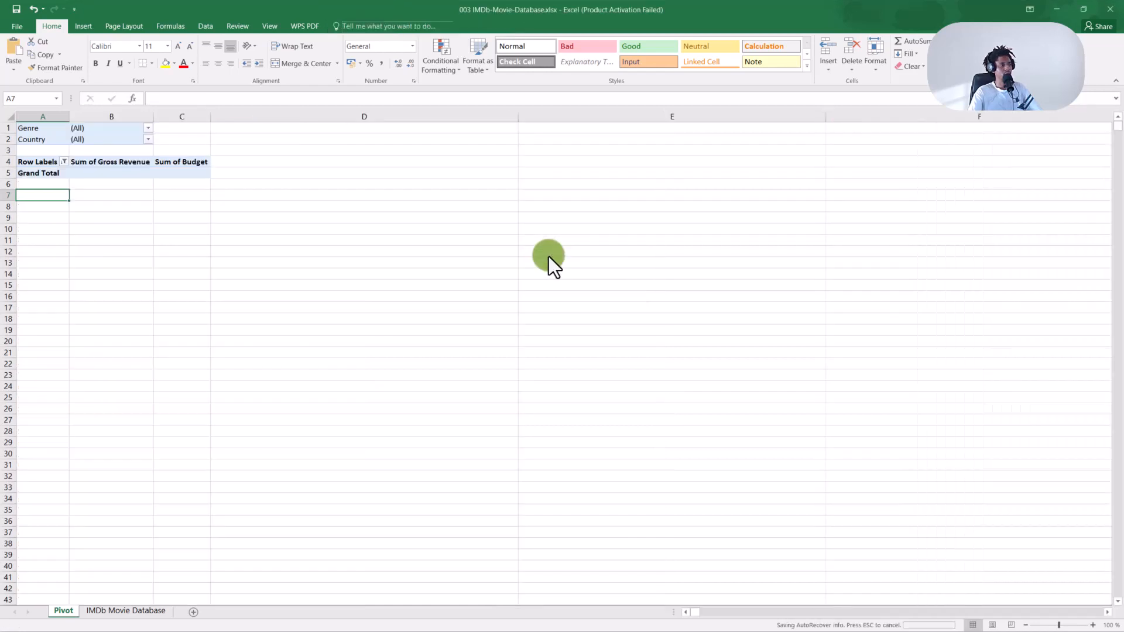
Reopen the Equals filter dialog and cancel it, then clear the filter from Title.
{"action": "left_click", "coordinate": [65, 164]}
{"action": "mouse_move", "coordinate": [74, 233]}
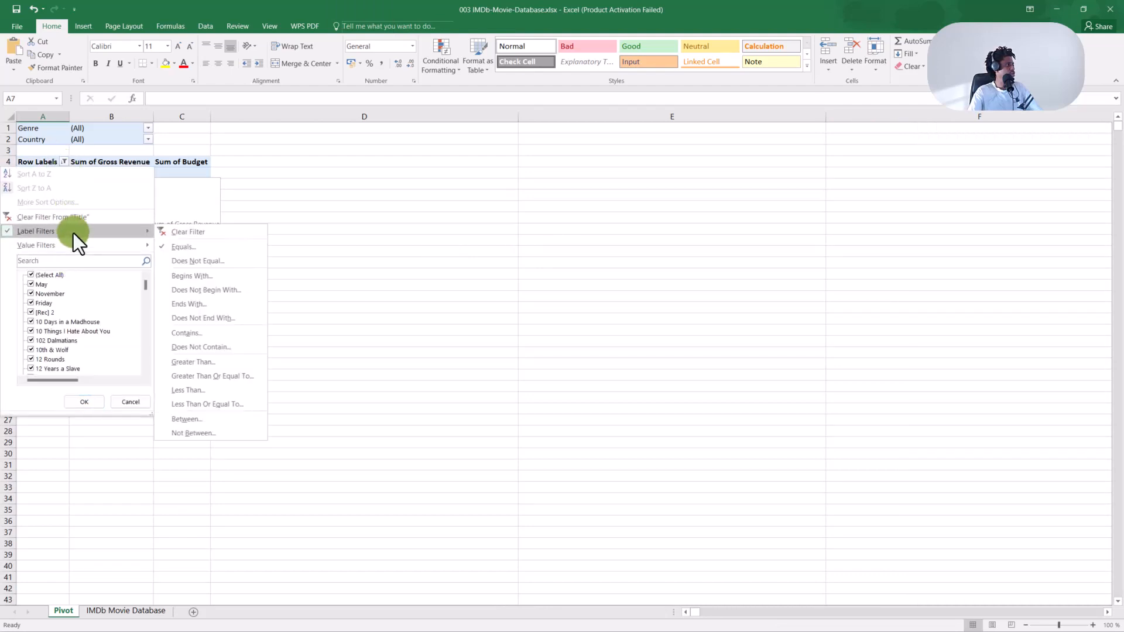
{"action": "left_click", "coordinate": [185, 246]}
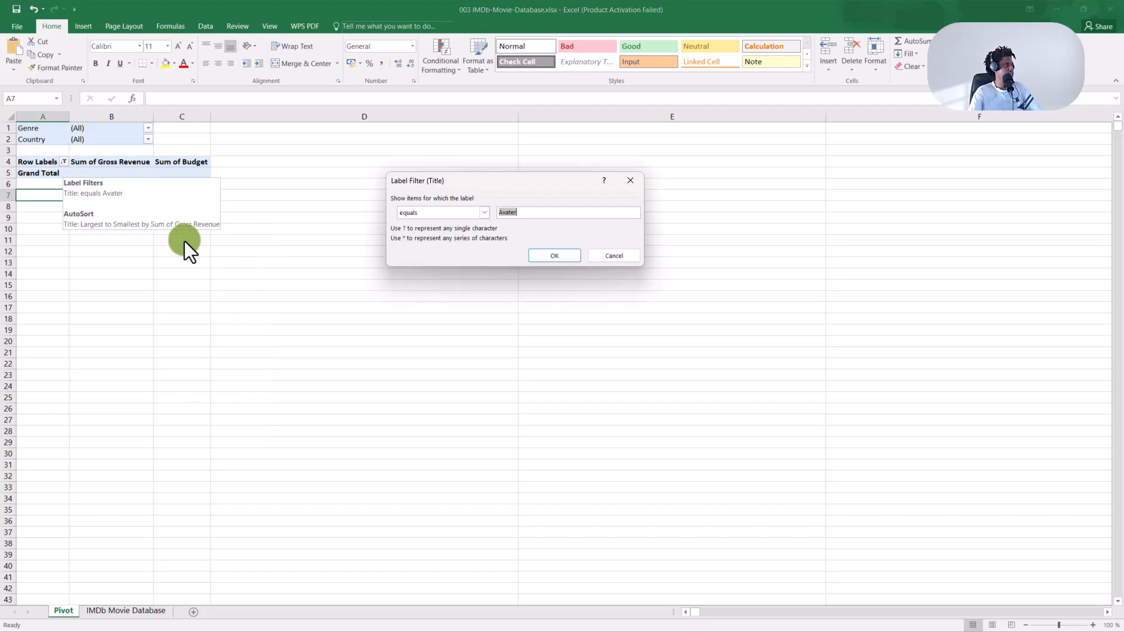
{"action": "left_click", "coordinate": [522, 213]}
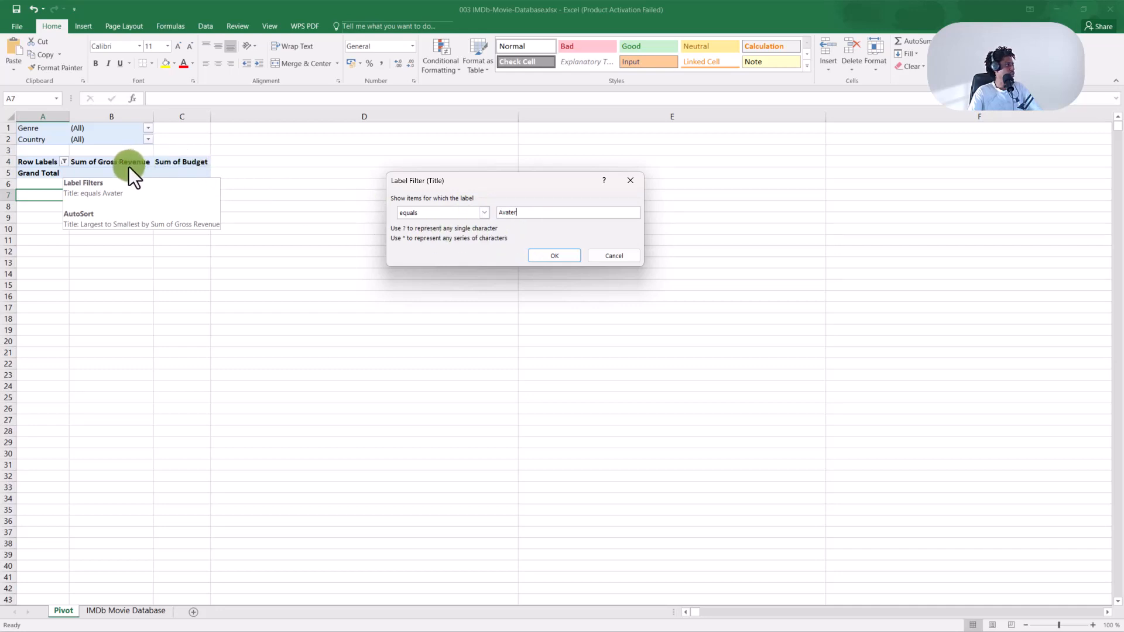
{"action": "left_click", "coordinate": [615, 257]}
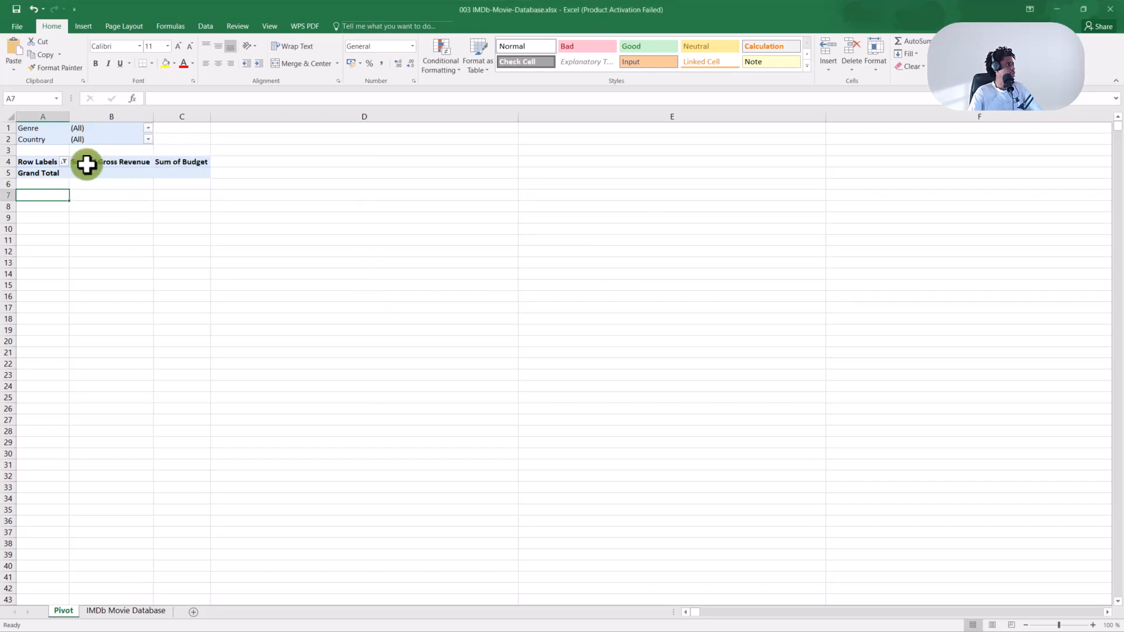
{"action": "left_click", "coordinate": [62, 164]}
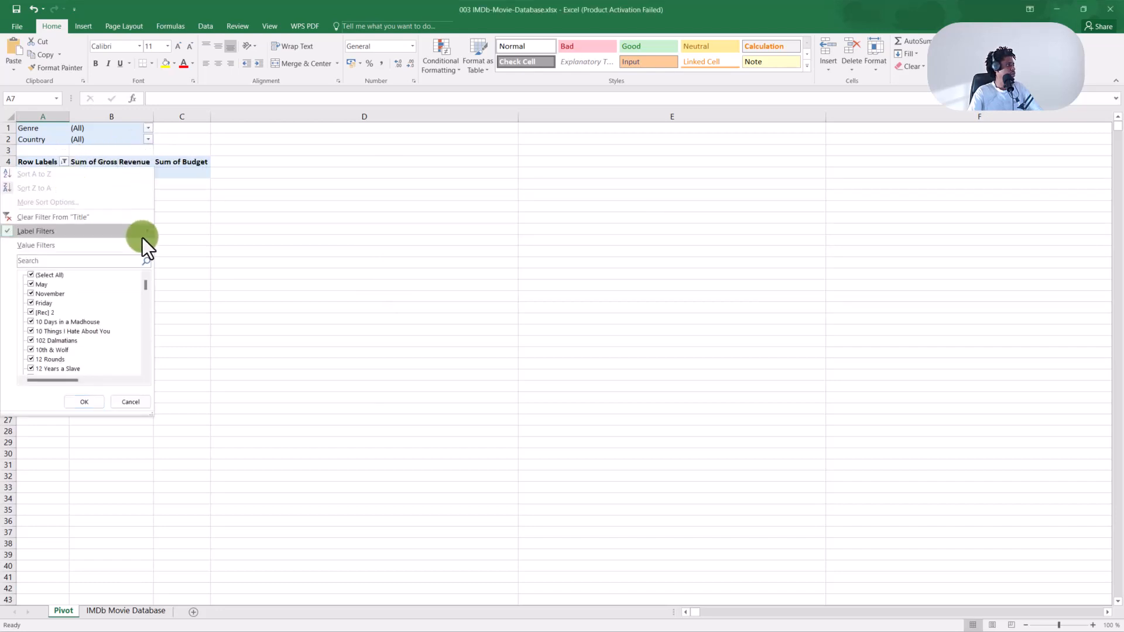
{"action": "left_click", "coordinate": [106, 219]}
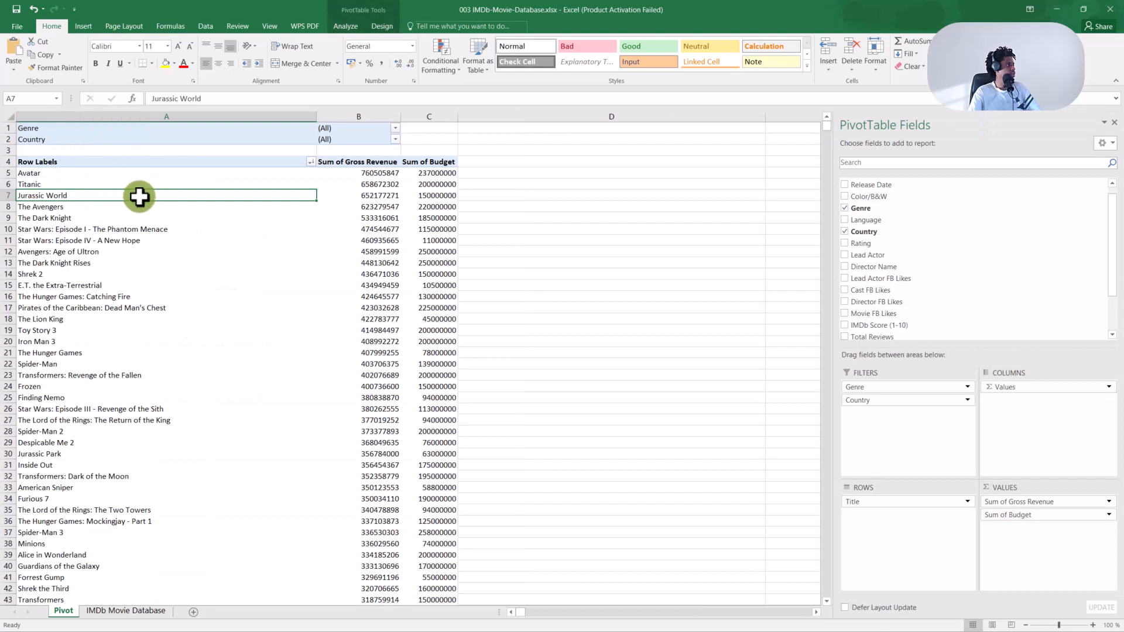
Apply an Equals 'Avatar' label filter so only Avatar remains in the pivot table.
{"action": "left_click", "coordinate": [48, 174]}
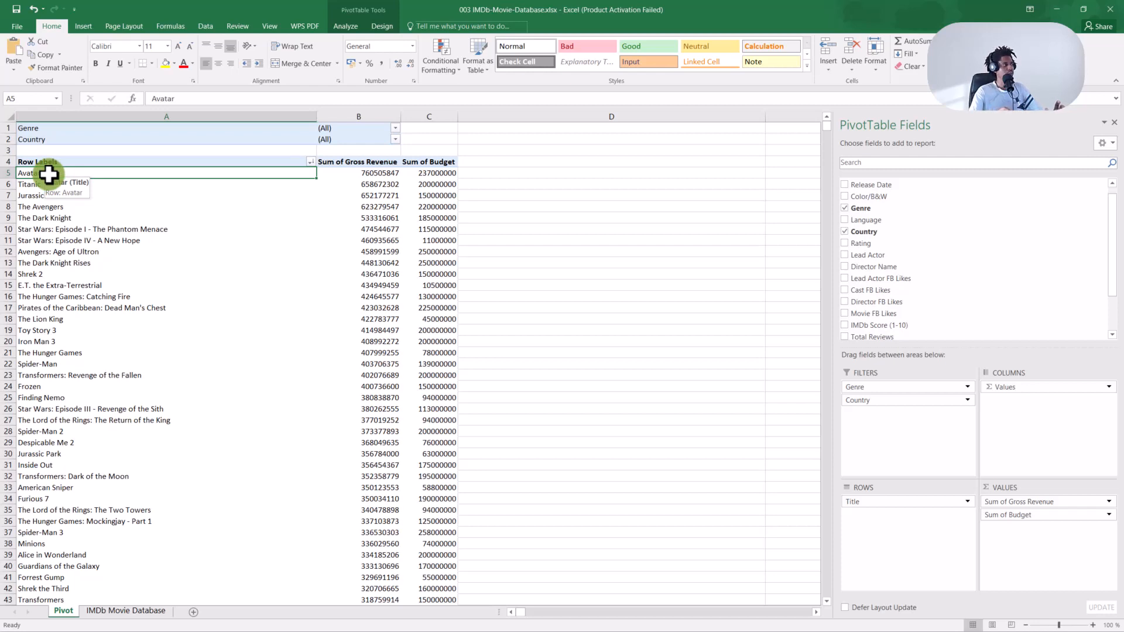
{"action": "left_click", "coordinate": [310, 162]}
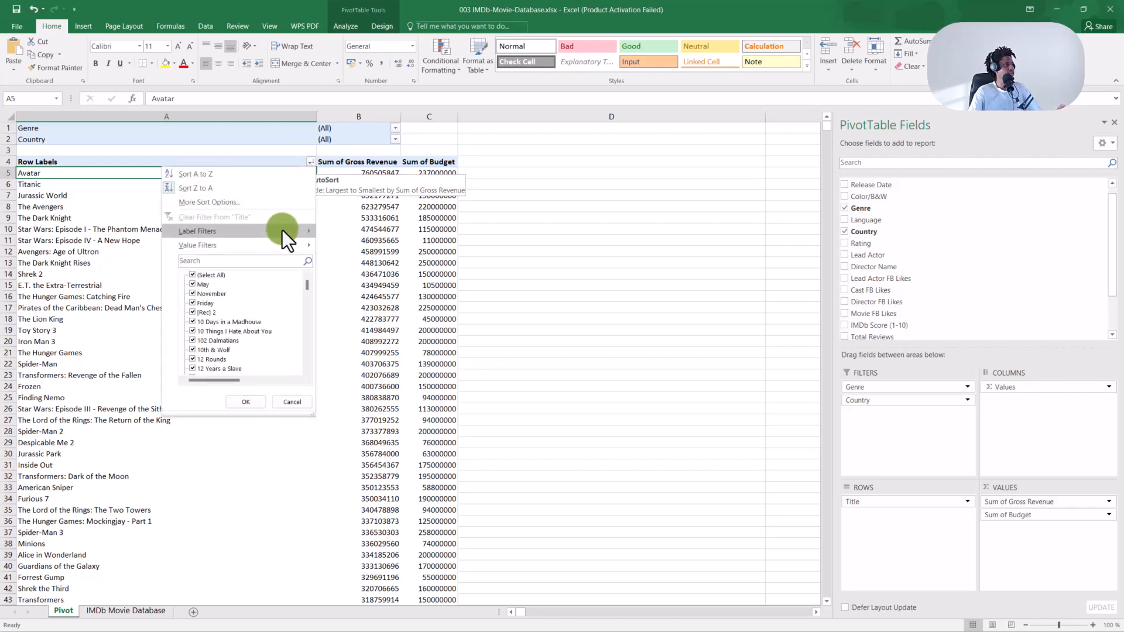
{"action": "mouse_move", "coordinate": [283, 236]}
{"action": "left_click", "coordinate": [344, 246]}
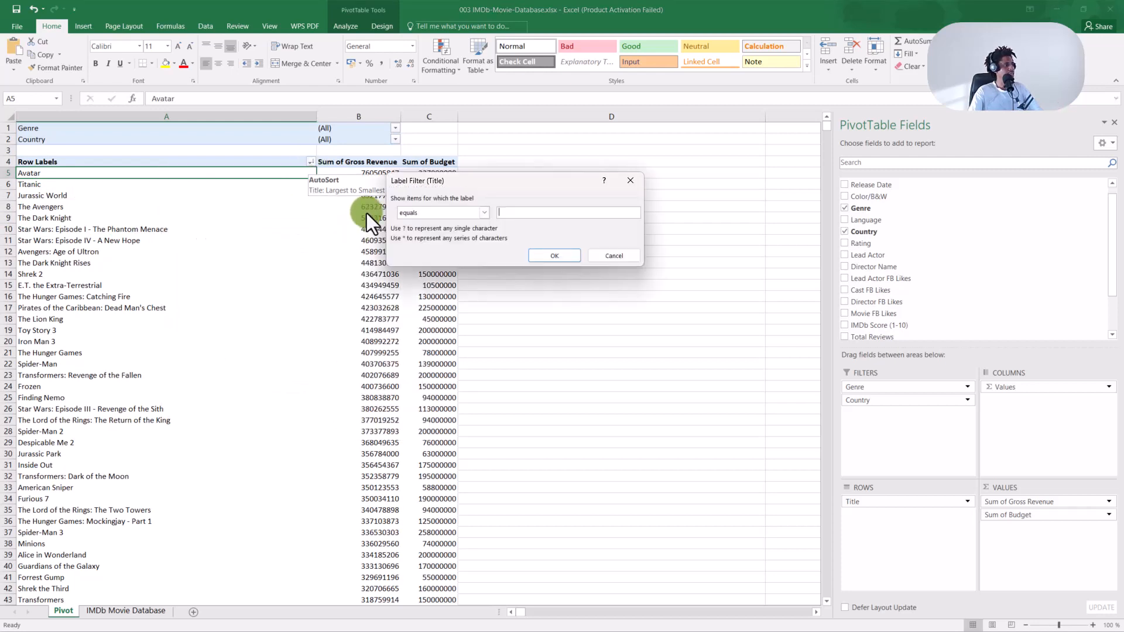
{"action": "type", "text": "Av"}
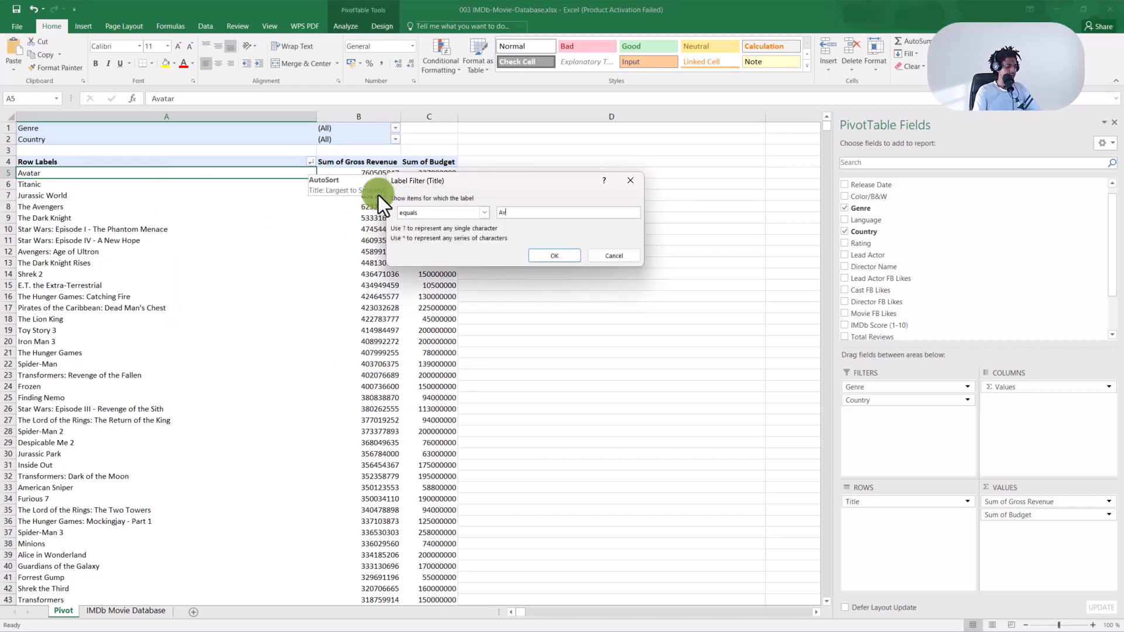
{"action": "type", "text": "atar"}
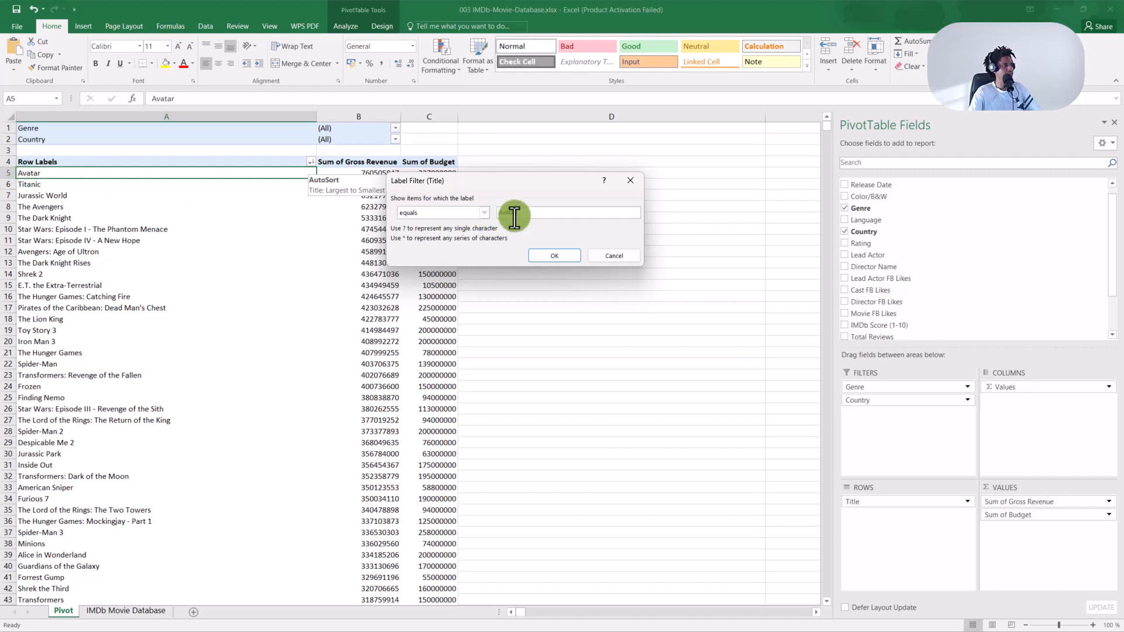
{"action": "left_click", "coordinate": [555, 255]}
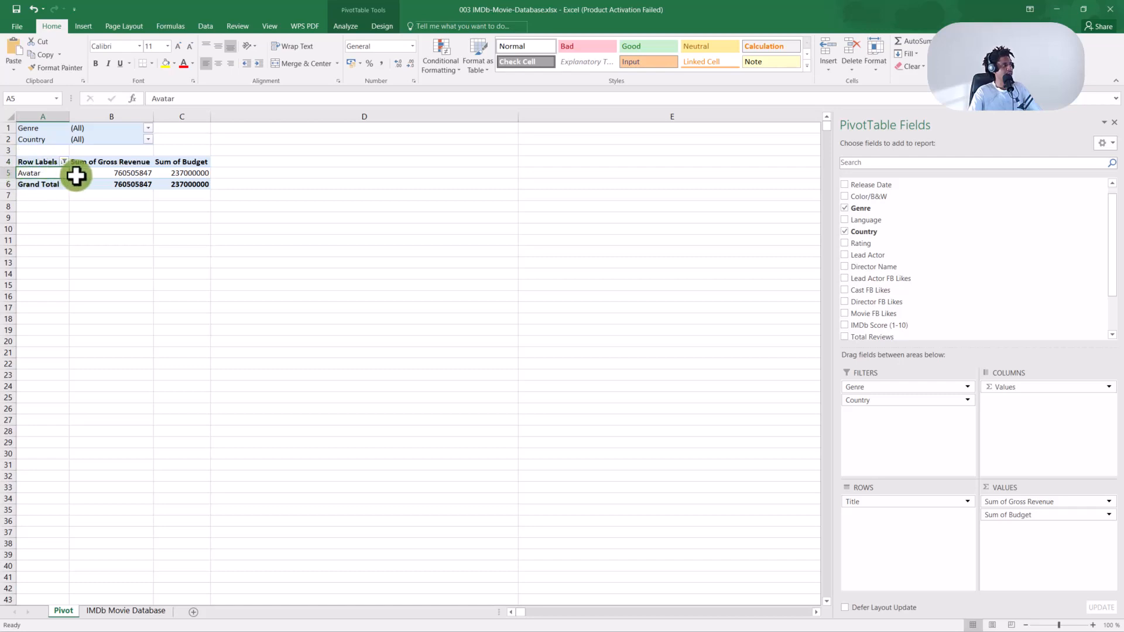
{"action": "left_click", "coordinate": [63, 161]}
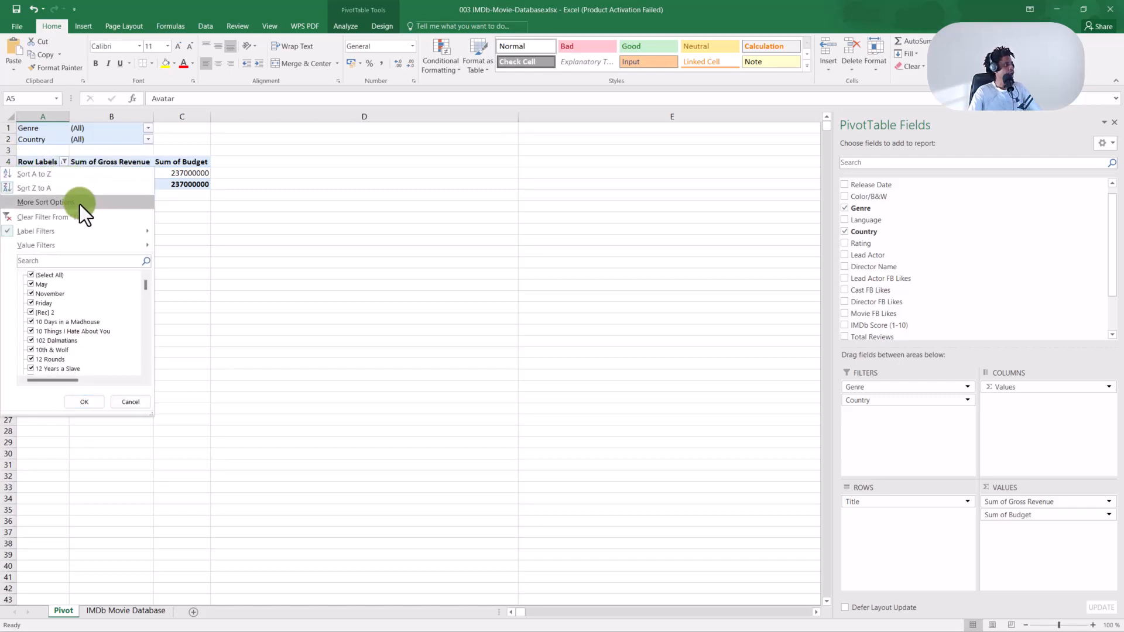
{"action": "mouse_move", "coordinate": [91, 230]}
{"action": "left_click", "coordinate": [173, 246]}
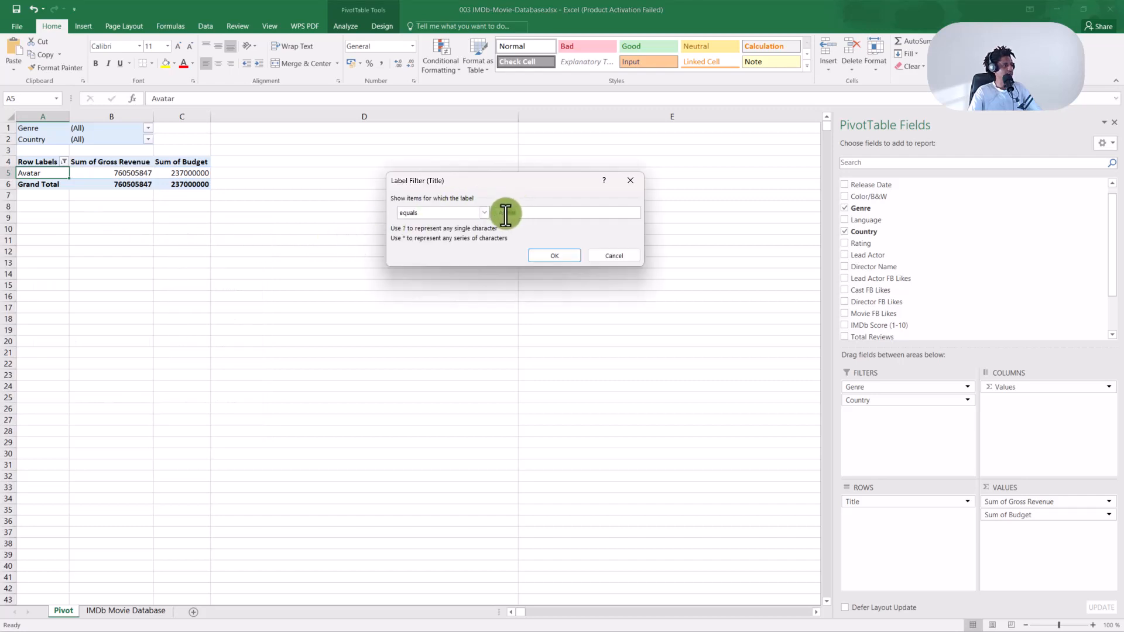
{"action": "left_click_drag", "start_coordinate": [499, 214], "coordinate": [530, 222]}
{"action": "left_click", "coordinate": [531, 215]}
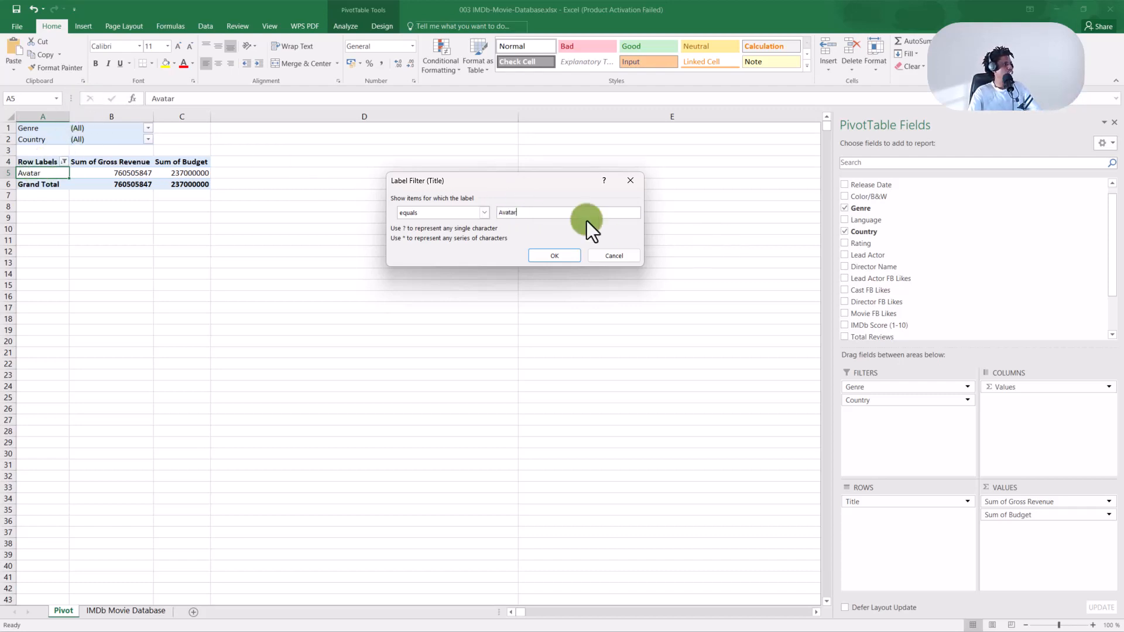
{"action": "left_click_drag", "start_coordinate": [586, 220], "coordinate": [502, 210]}
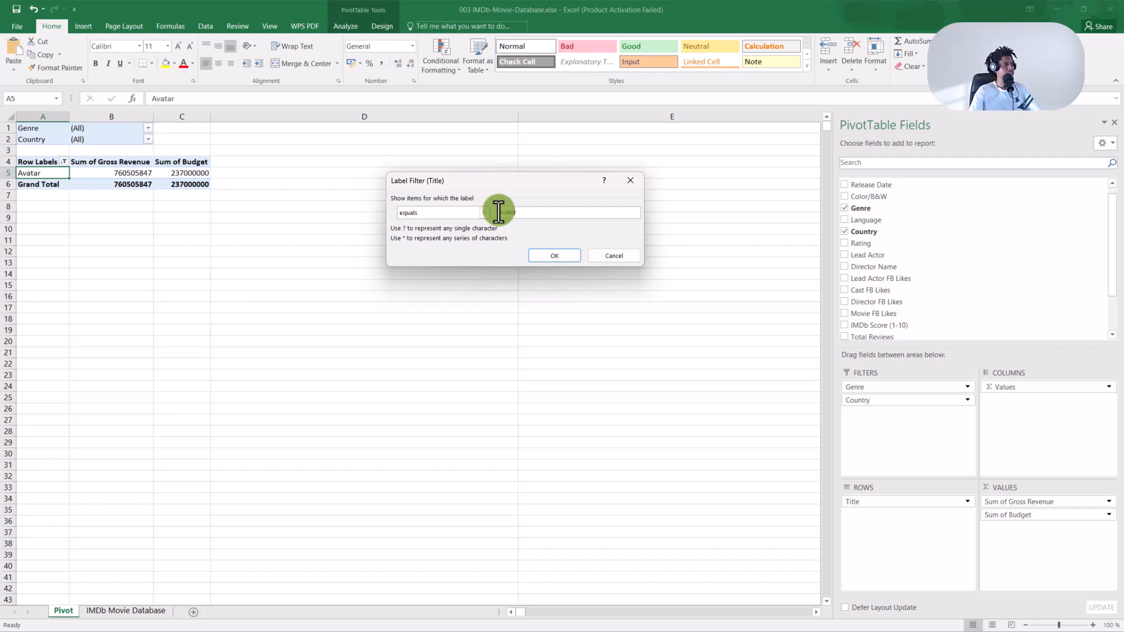
{"action": "left_click_drag", "start_coordinate": [521, 177], "coordinate": [512, 169]}
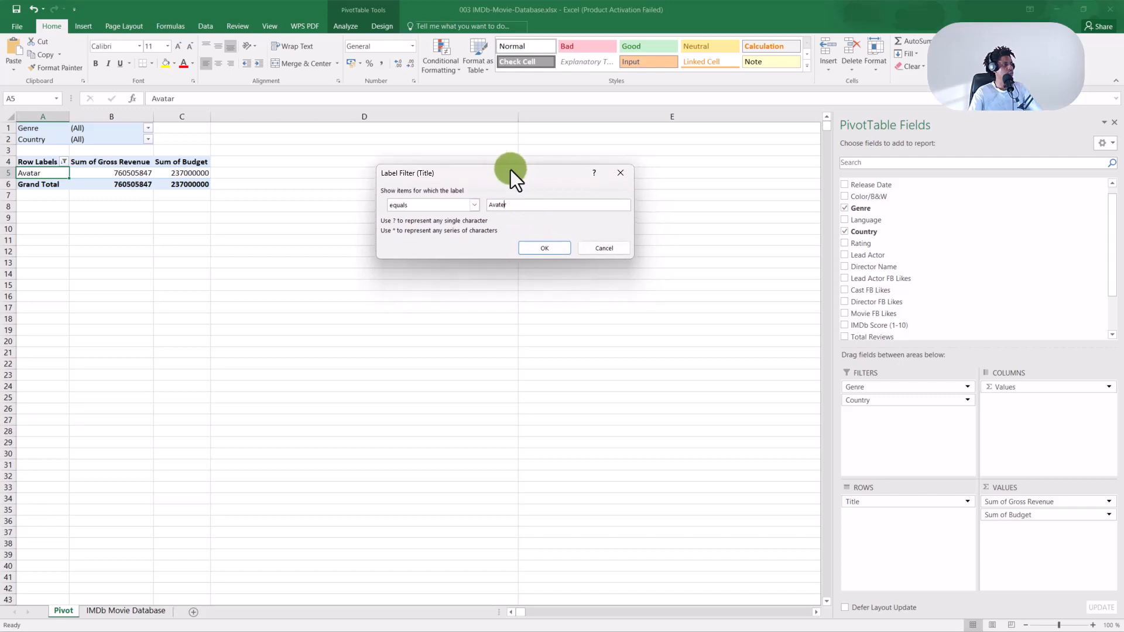
{"action": "left_click", "coordinate": [547, 247]}
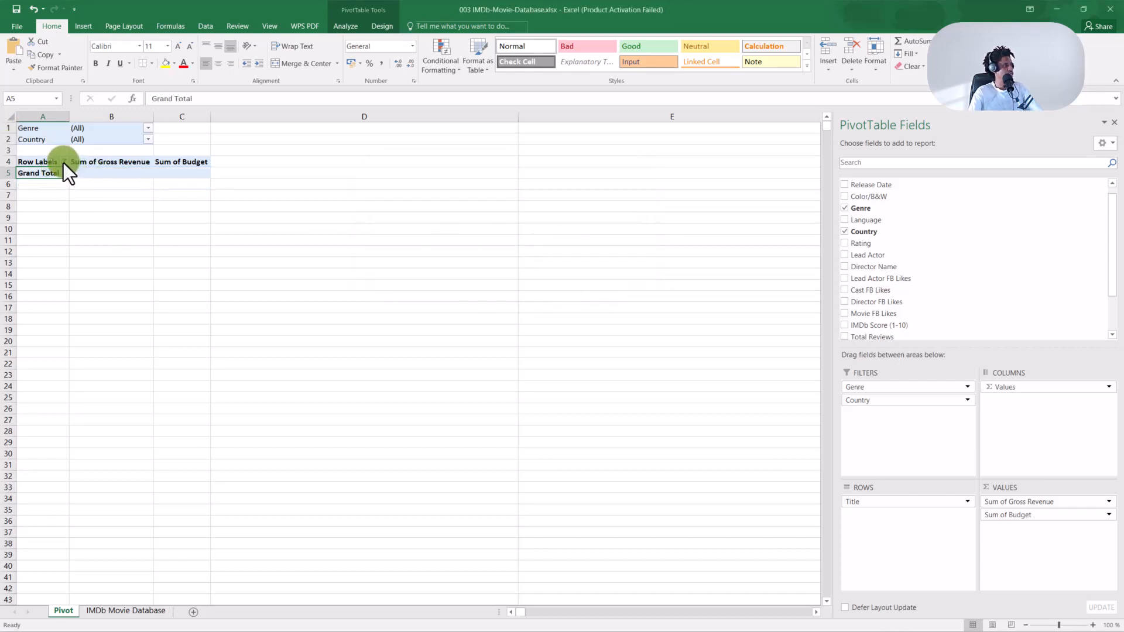
{"action": "left_click", "coordinate": [64, 162]}
{"action": "mouse_move", "coordinate": [100, 232]}
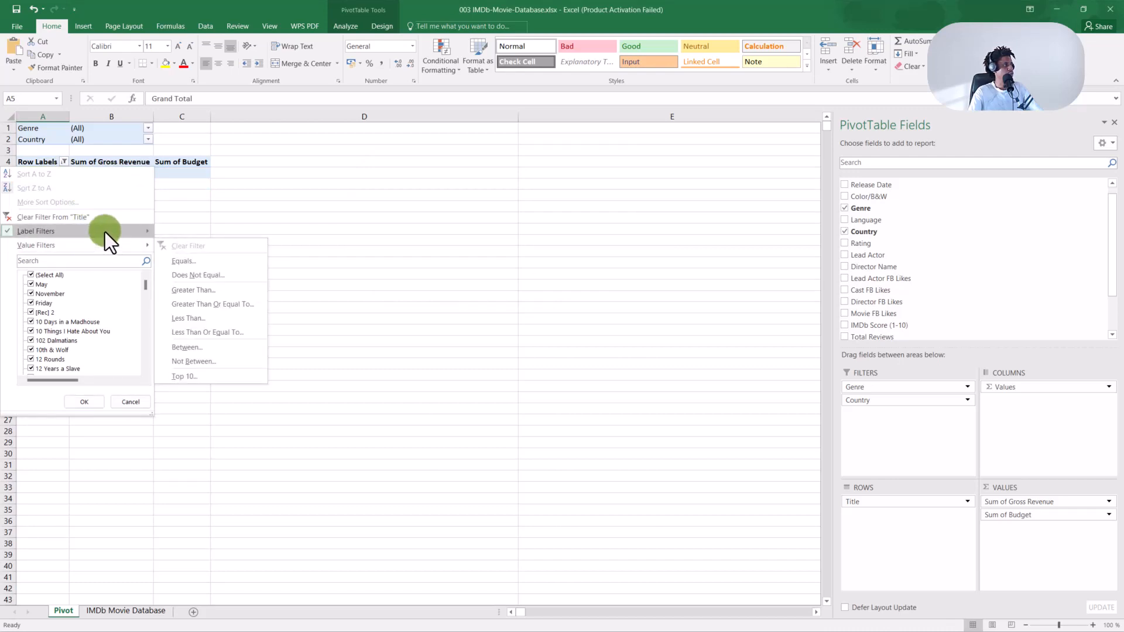
{"action": "left_click", "coordinate": [188, 248]}
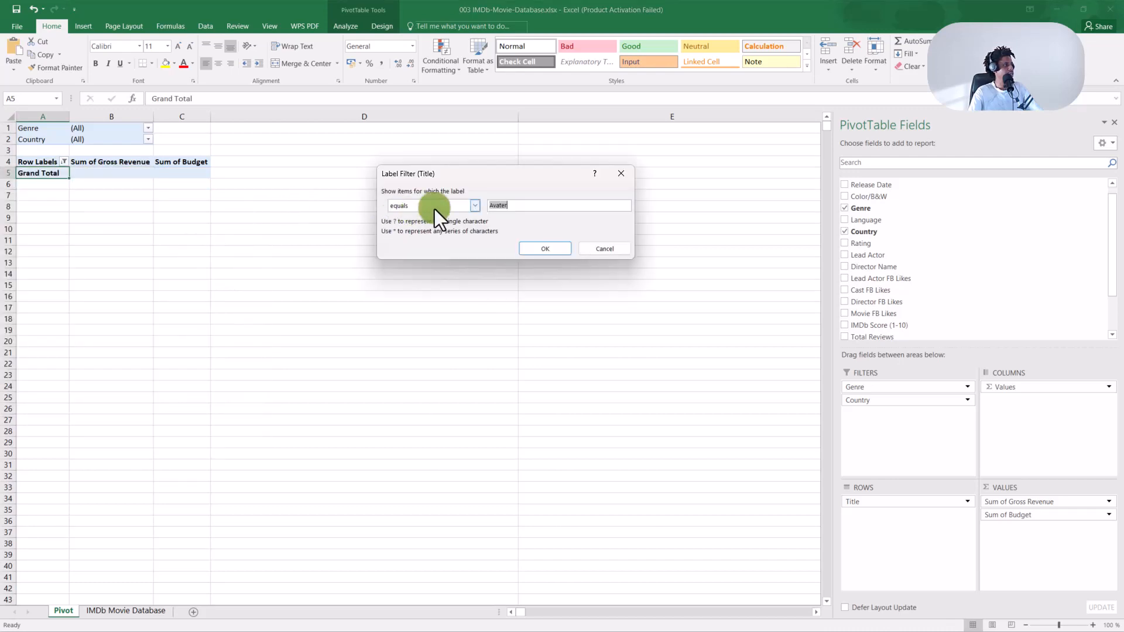
{"action": "left_click", "coordinate": [504, 205]}
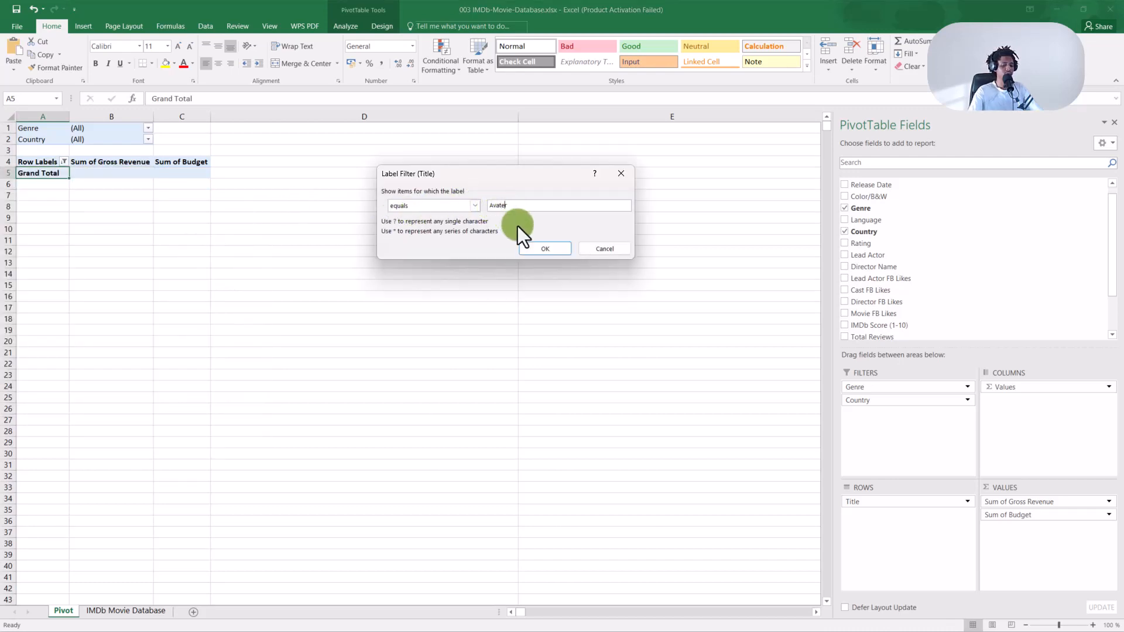
{"action": "key", "text": "BackSpace"}
{"action": "type", "text": "a"}
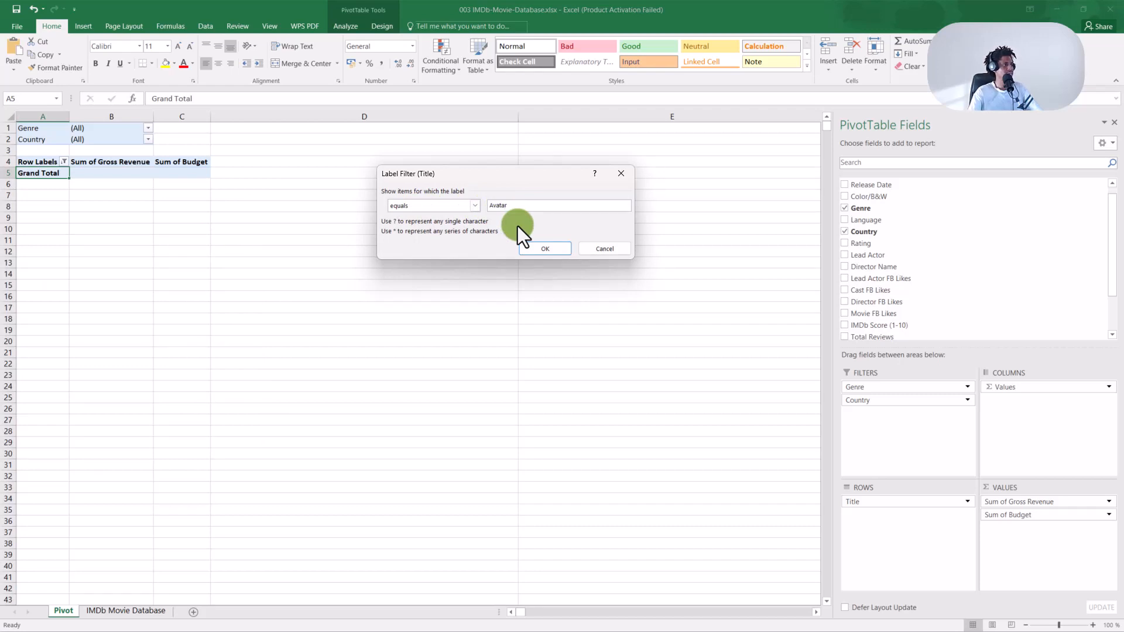
{"action": "left_click", "coordinate": [539, 251]}
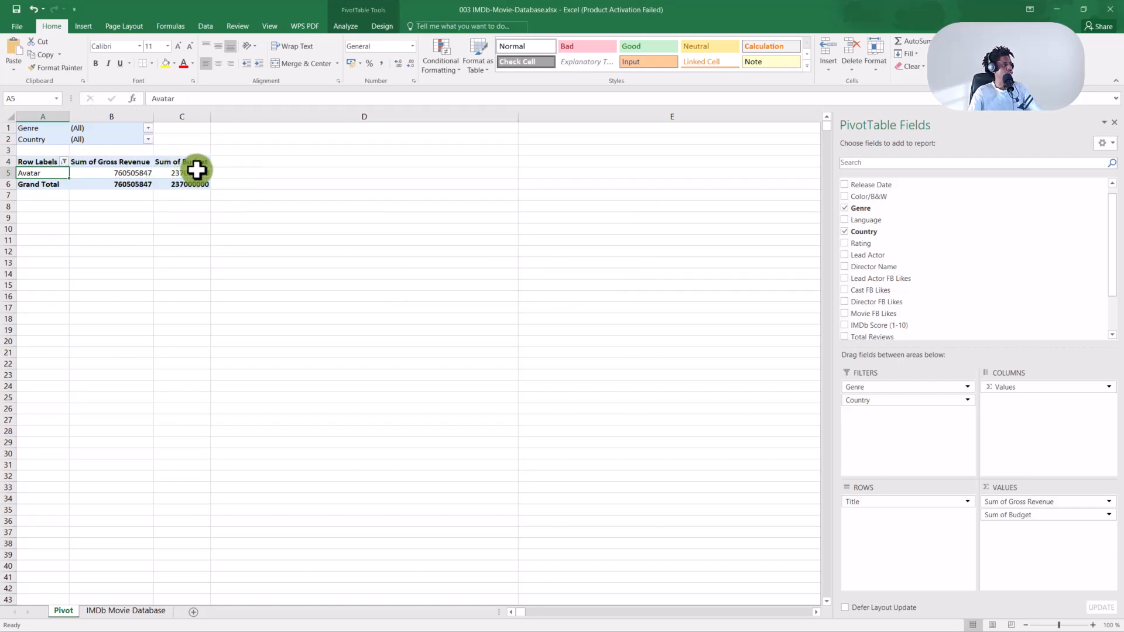
Apply a Does Not Equal 'Avatar' label filter to the movie titles.
{"action": "left_click", "coordinate": [62, 164]}
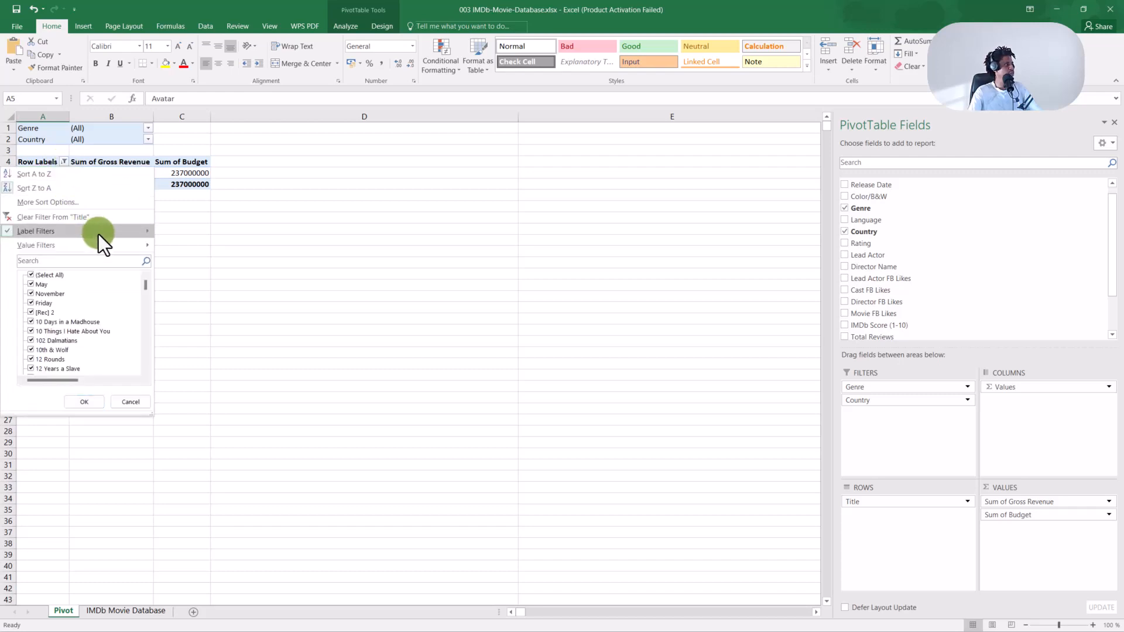
{"action": "mouse_move", "coordinate": [99, 234]}
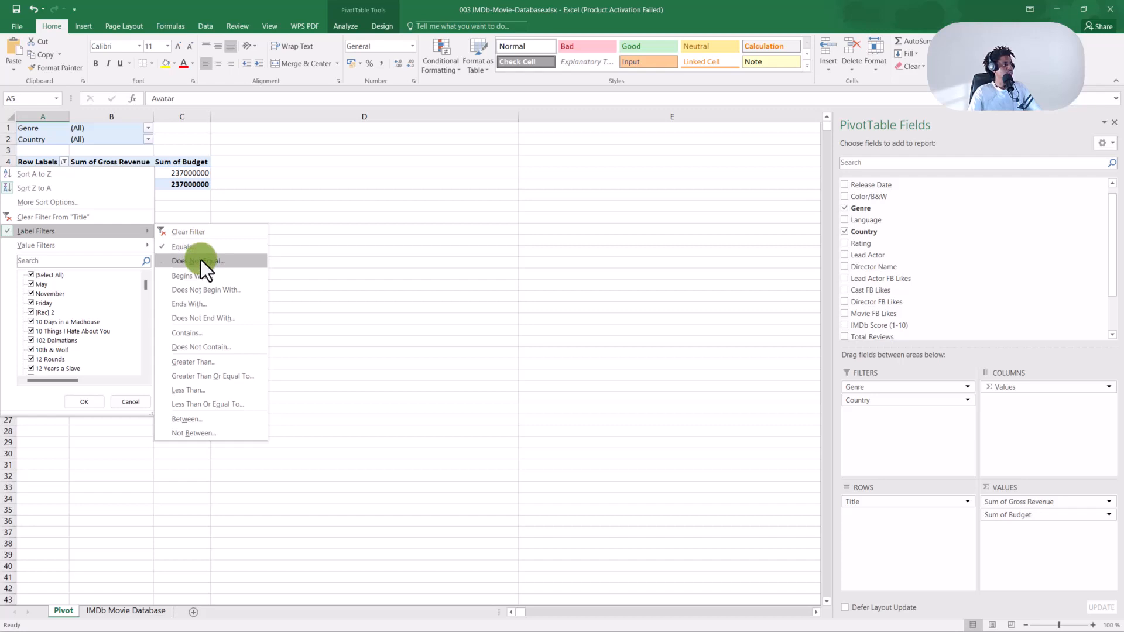
{"action": "left_click", "coordinate": [202, 261]}
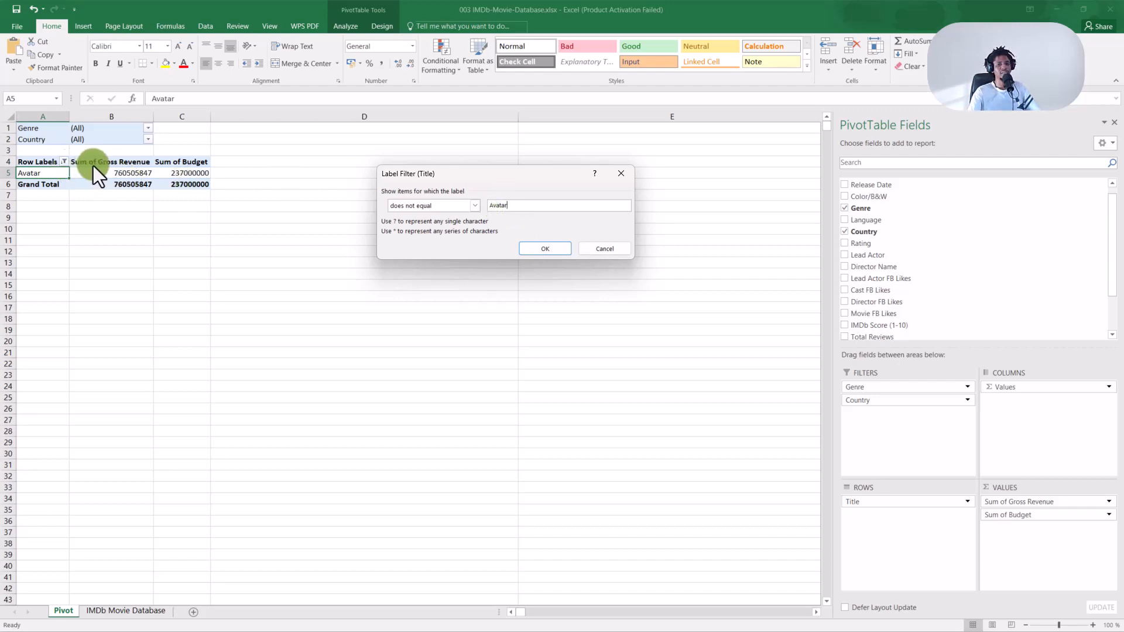
{"action": "left_click", "coordinate": [545, 248]}
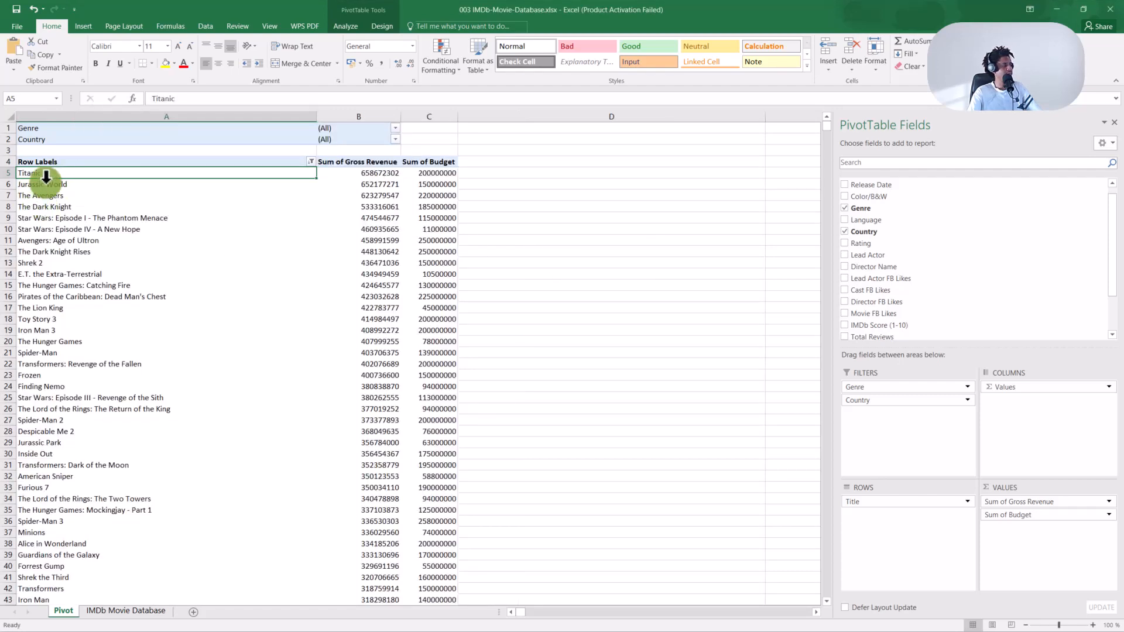
Open the Label Filter (Title) dialog with an Equals condition and no value.
{"action": "left_click", "coordinate": [312, 161]}
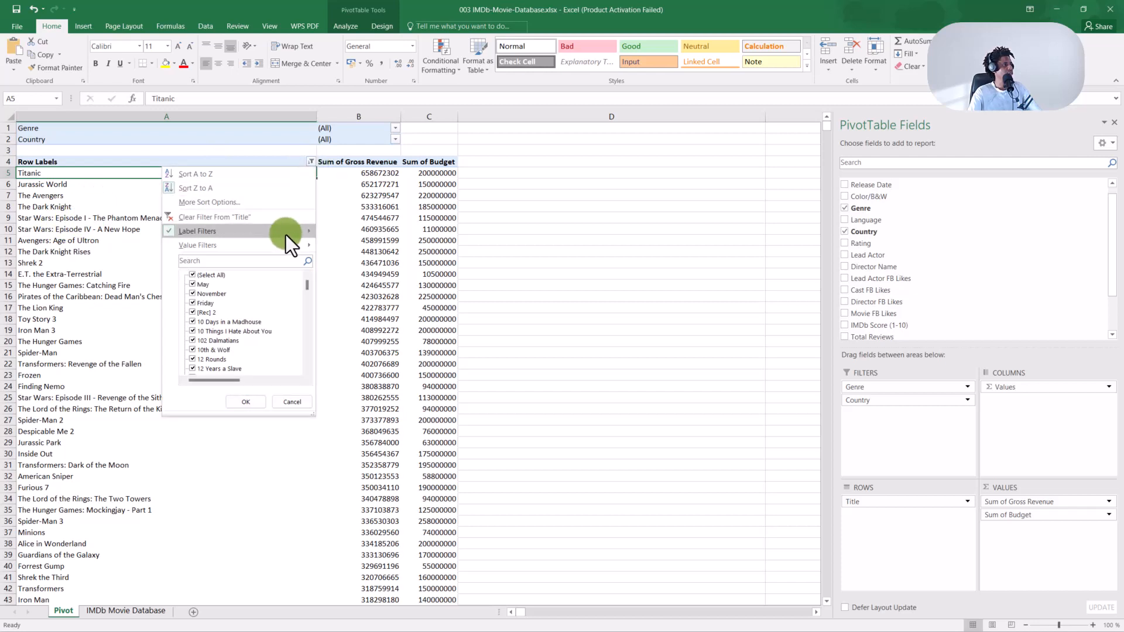
{"action": "mouse_move", "coordinate": [286, 234]}
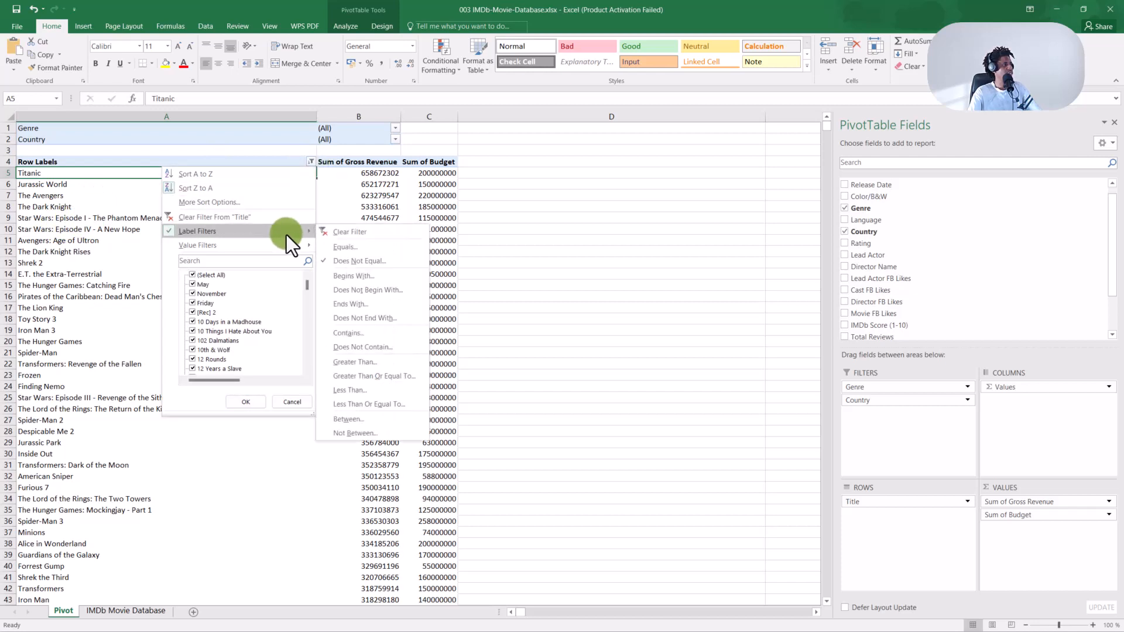
{"action": "left_click", "coordinate": [378, 251]}
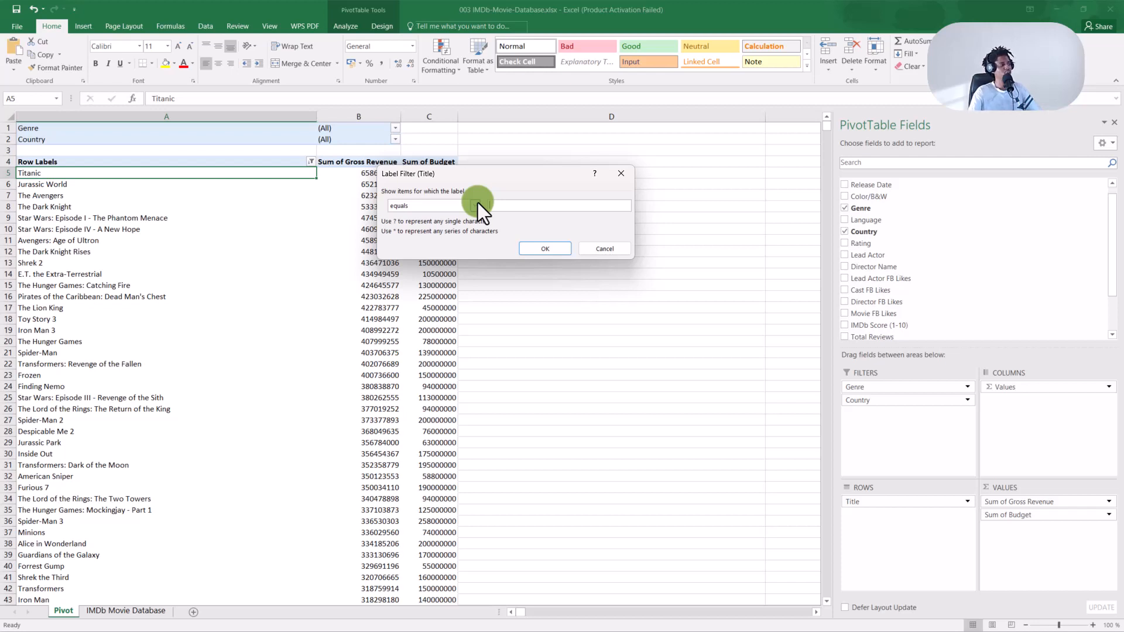
Glance at the condition types list, then cancel the Equals filter dialog.
{"action": "left_click", "coordinate": [475, 205]}
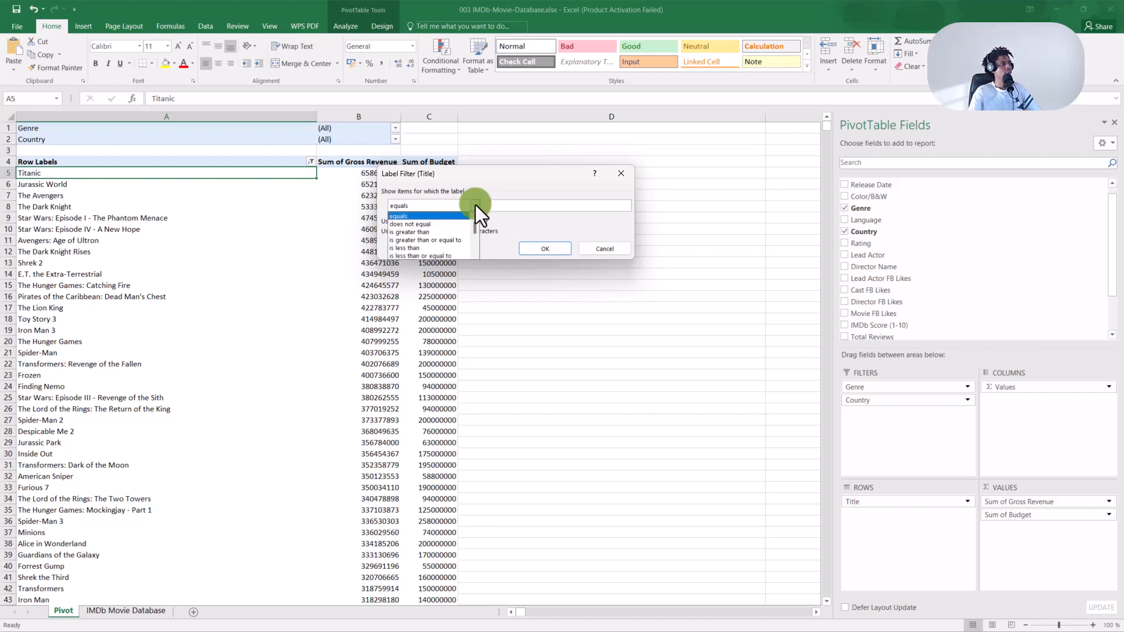
{"action": "left_click", "coordinate": [475, 205]}
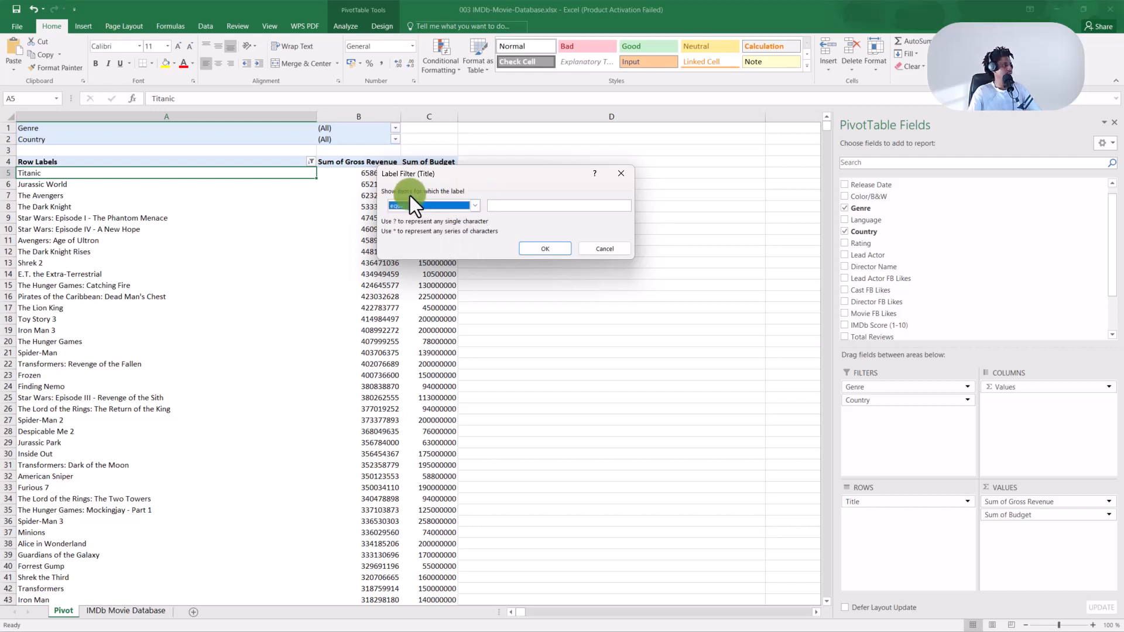
{"action": "left_click", "coordinate": [621, 174]}
Reopen the Does Not Equal 'Avatar' filter and scroll through the condition type options.
{"action": "left_click", "coordinate": [310, 162]}
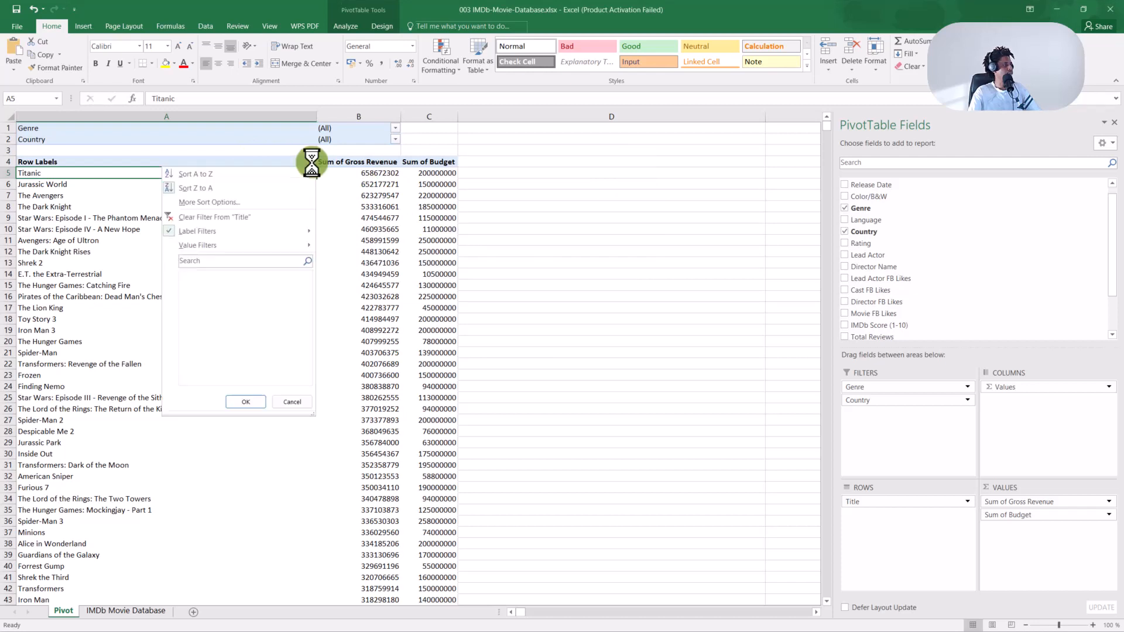
{"action": "mouse_move", "coordinate": [289, 231]}
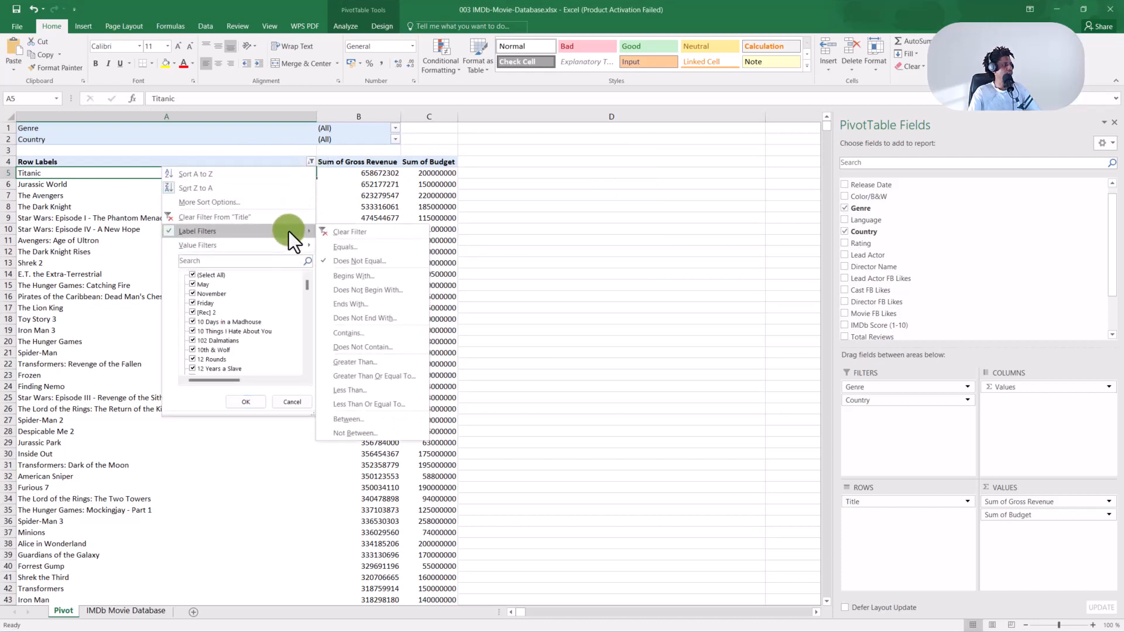
{"action": "left_click", "coordinate": [350, 259]}
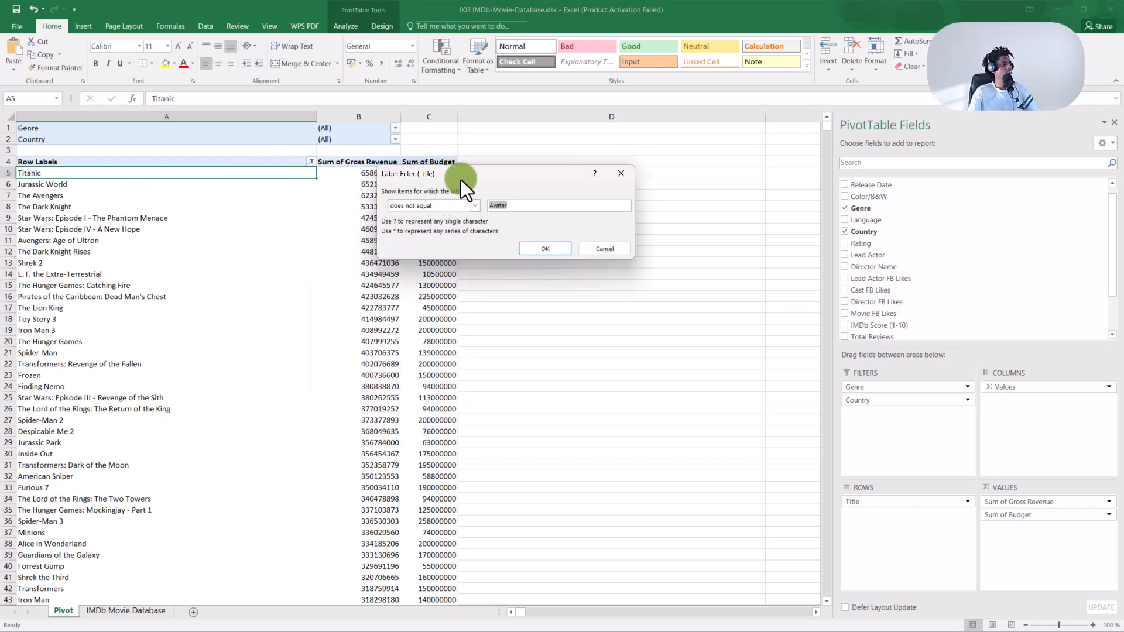
{"action": "left_click_drag", "start_coordinate": [461, 181], "coordinate": [461, 168]}
{"action": "left_click", "coordinate": [470, 193]}
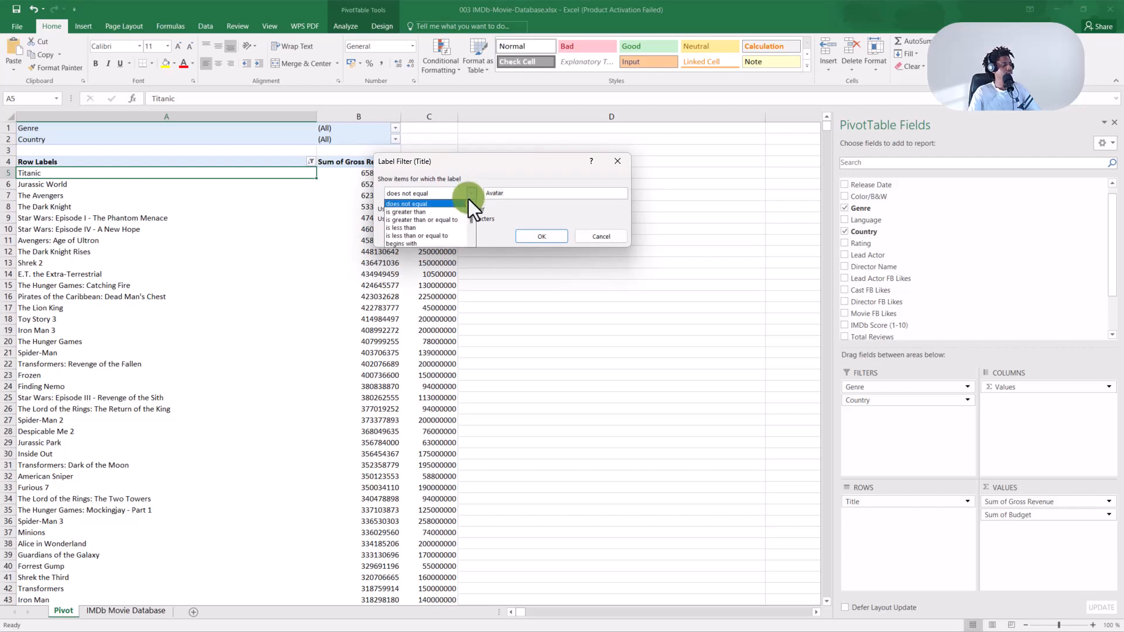
{"action": "scroll", "coordinate": [437, 220], "scroll_direction": "down", "scroll_amount": 4}
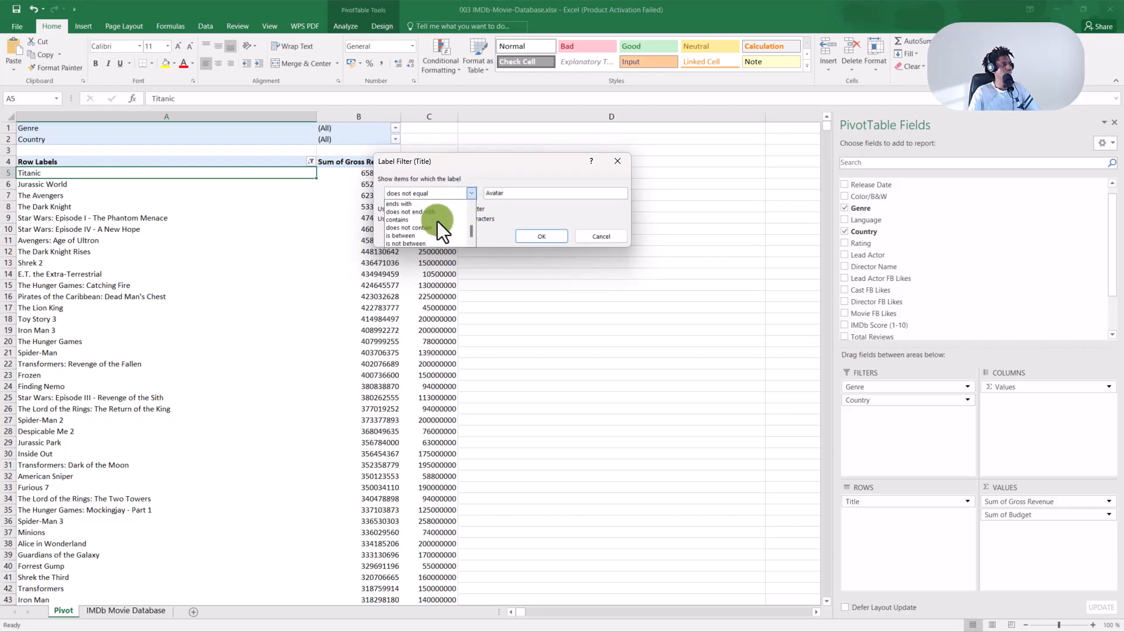
{"action": "scroll", "coordinate": [437, 222], "scroll_direction": "up", "scroll_amount": 3}
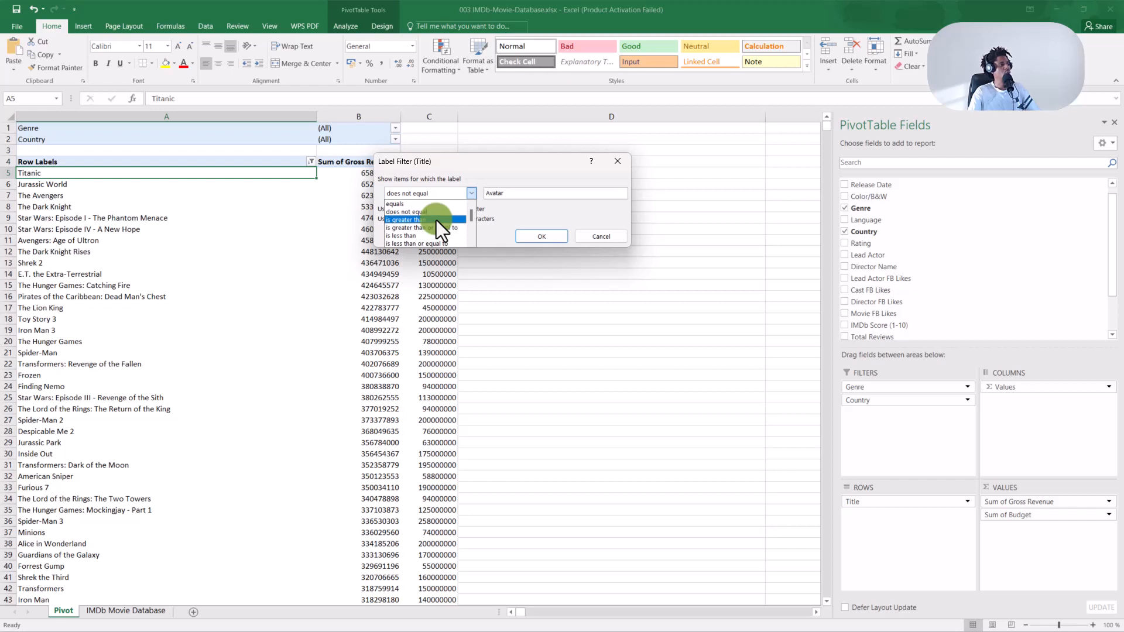
Change the condition to 'is greater than' and select 'Avatar' to replace it with D.
{"action": "left_click", "coordinate": [437, 220]}
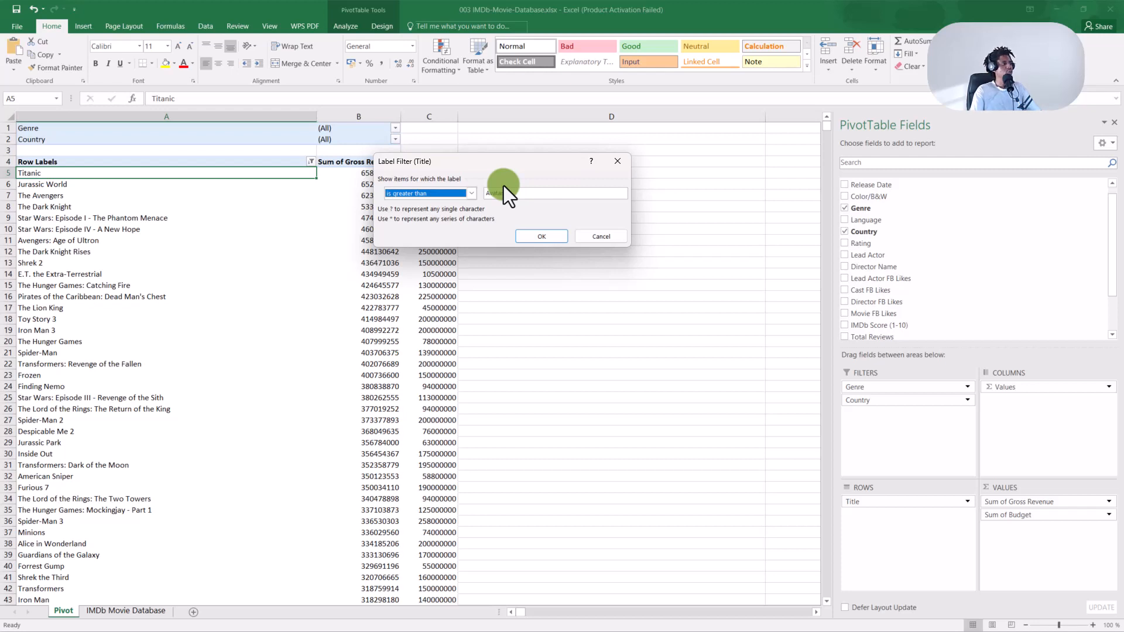
{"action": "left_click_drag", "start_coordinate": [513, 194], "coordinate": [480, 194]}
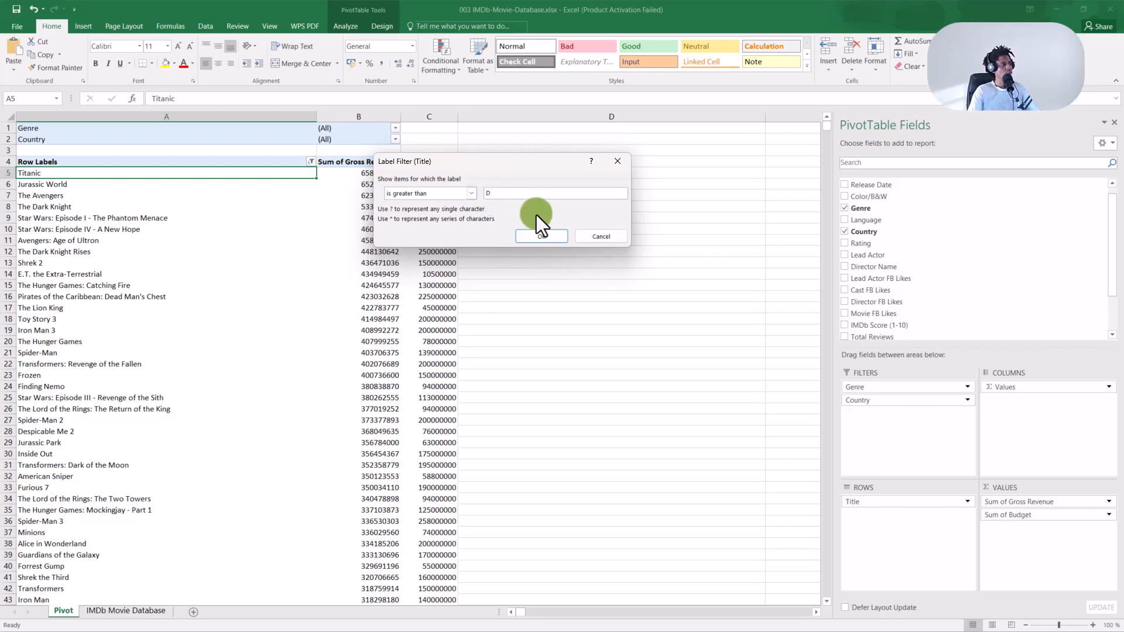
Confirm the 'is greater than D' Title label filter with OK.
{"action": "left_click", "coordinate": [539, 236]}
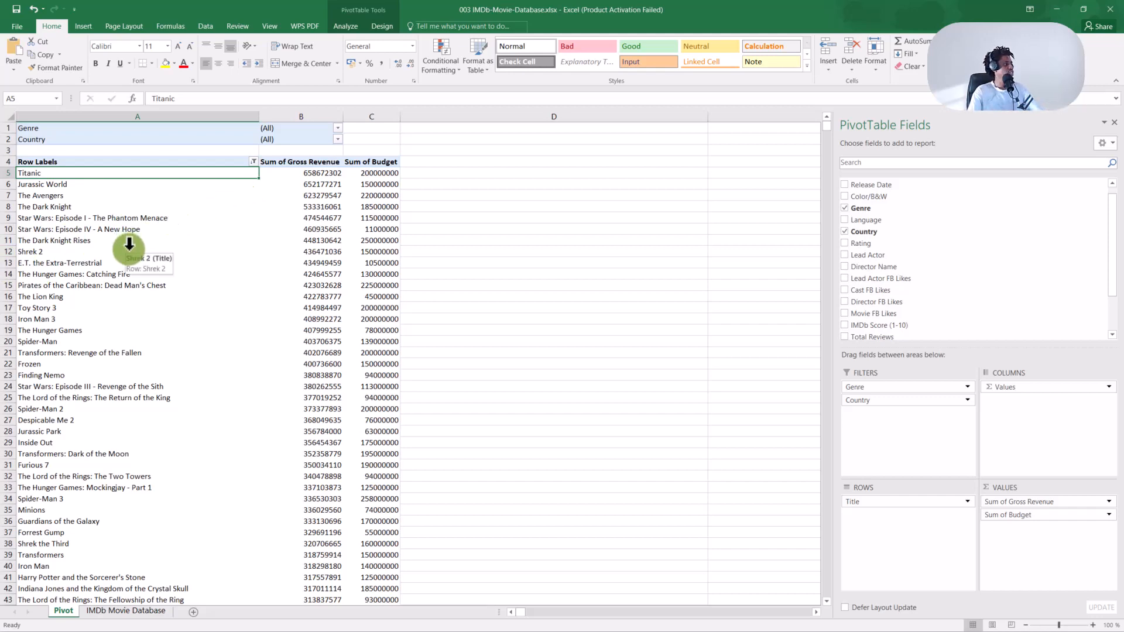
{"action": "scroll", "coordinate": [117, 275], "scroll_direction": "down", "scroll_amount": 1}
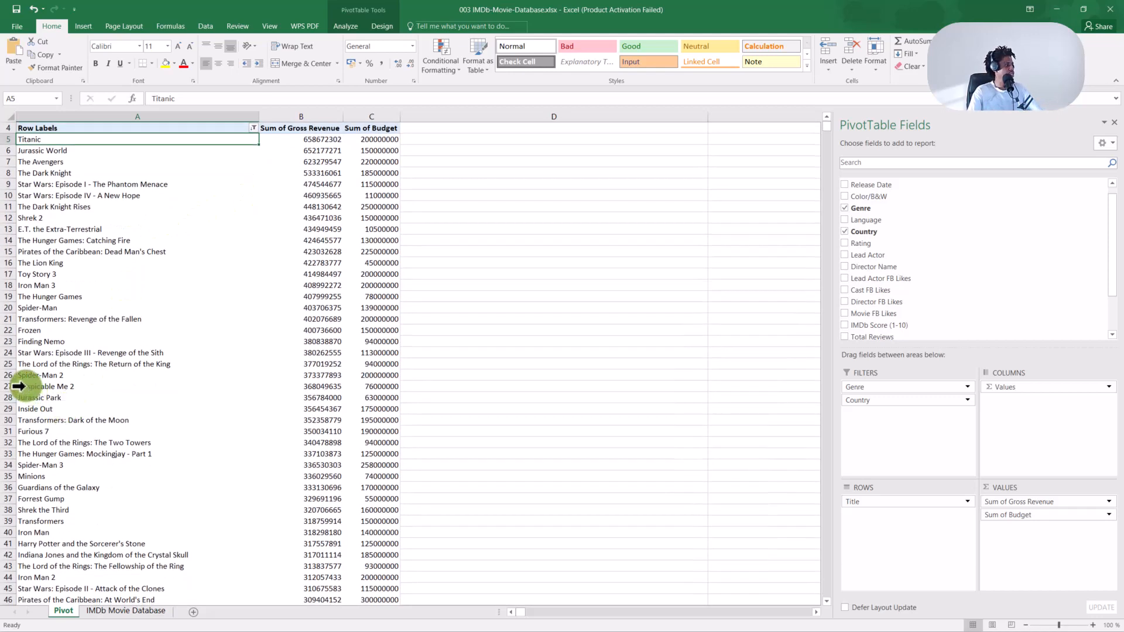
{"action": "scroll", "coordinate": [20, 388], "scroll_direction": "down", "scroll_amount": 3}
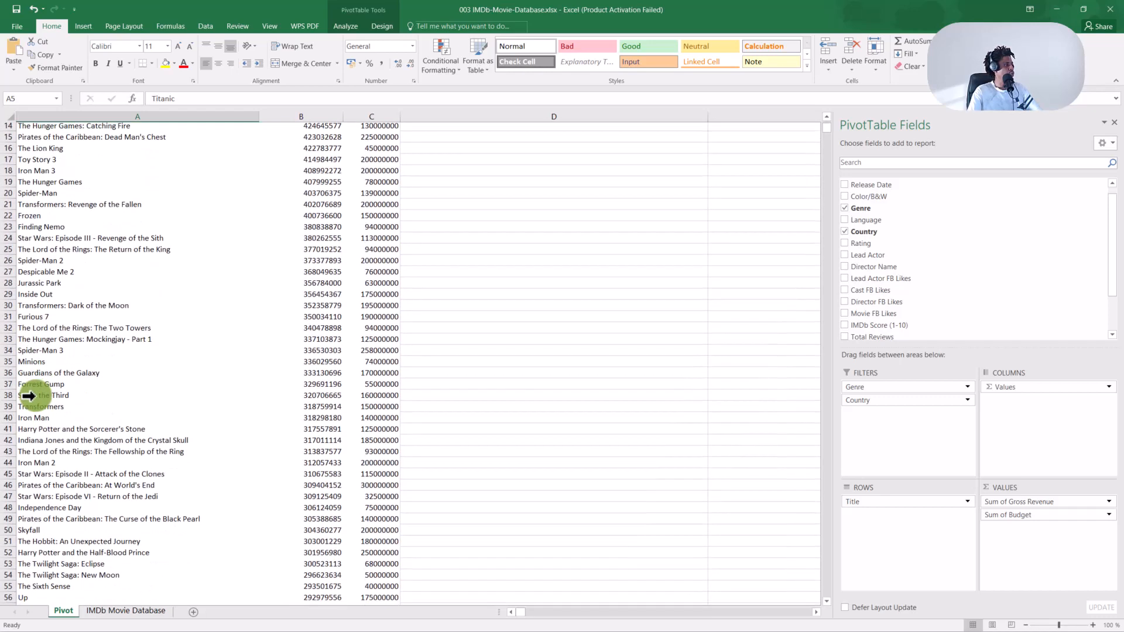
{"action": "scroll", "coordinate": [28, 396], "scroll_direction": "down", "scroll_amount": 2}
{"action": "scroll", "coordinate": [28, 396], "scroll_direction": "down", "scroll_amount": 8}
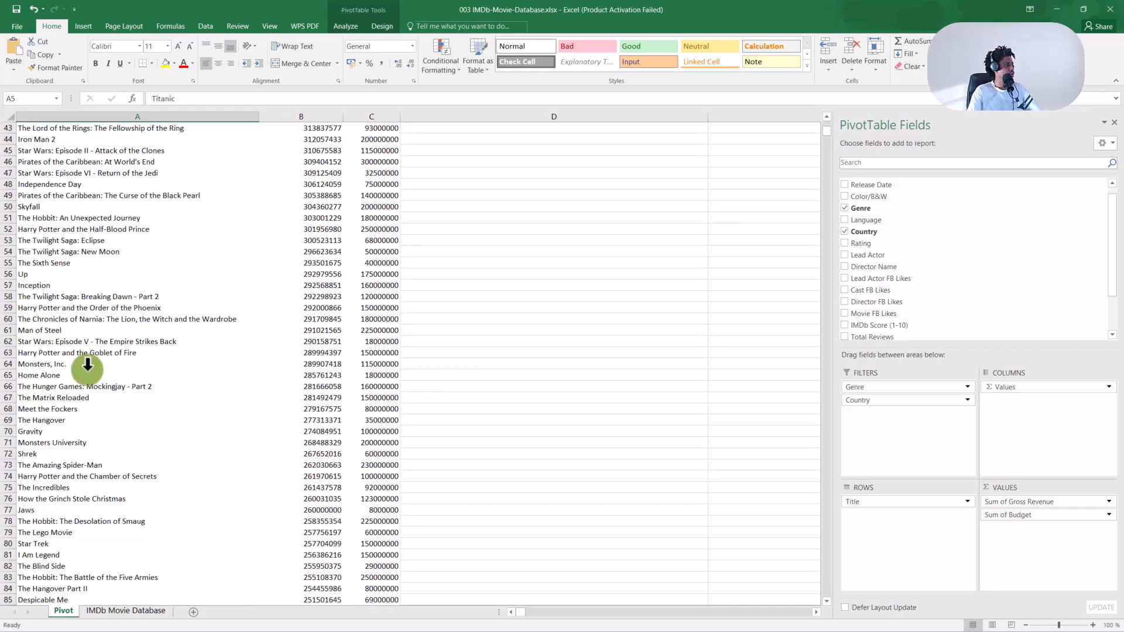
{"action": "scroll", "coordinate": [85, 368], "scroll_direction": "down", "scroll_amount": 12}
{"action": "scroll", "coordinate": [86, 368], "scroll_direction": "down", "scroll_amount": 11}
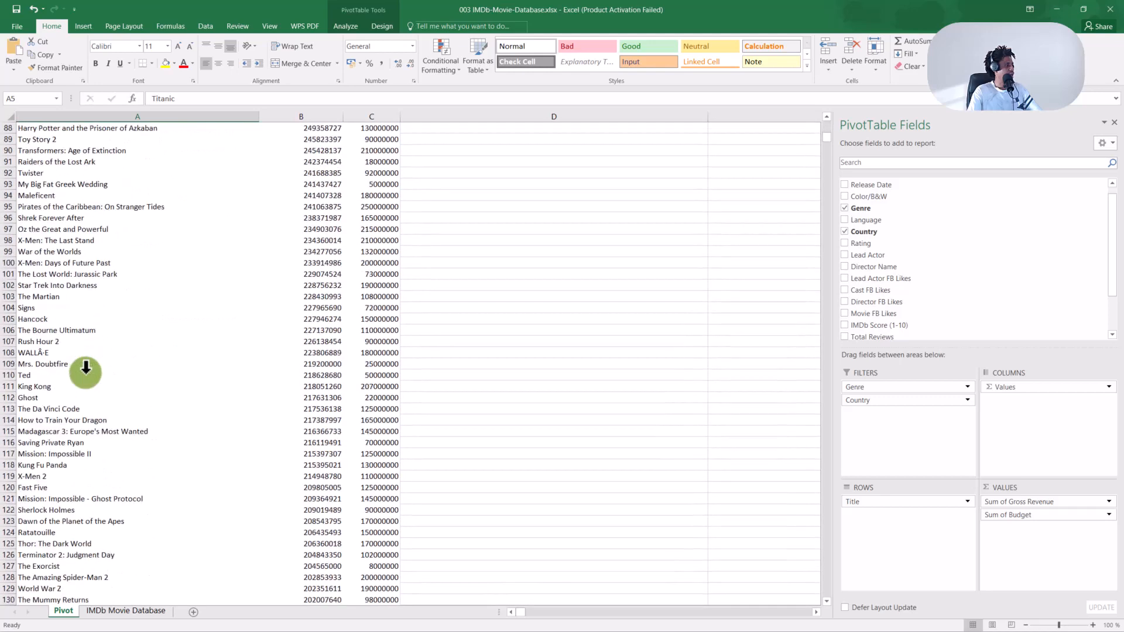
{"action": "scroll", "coordinate": [86, 373], "scroll_direction": "down", "scroll_amount": 1}
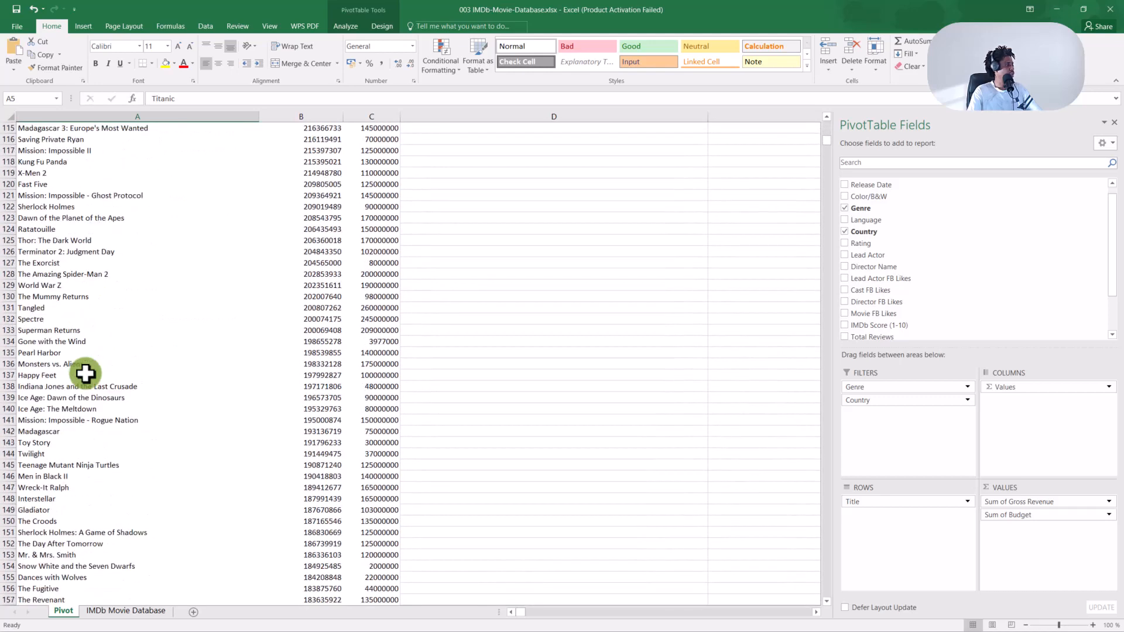
{"action": "left_click", "coordinate": [75, 331]}
{"action": "scroll", "coordinate": [74, 337], "scroll_direction": "down", "scroll_amount": 9}
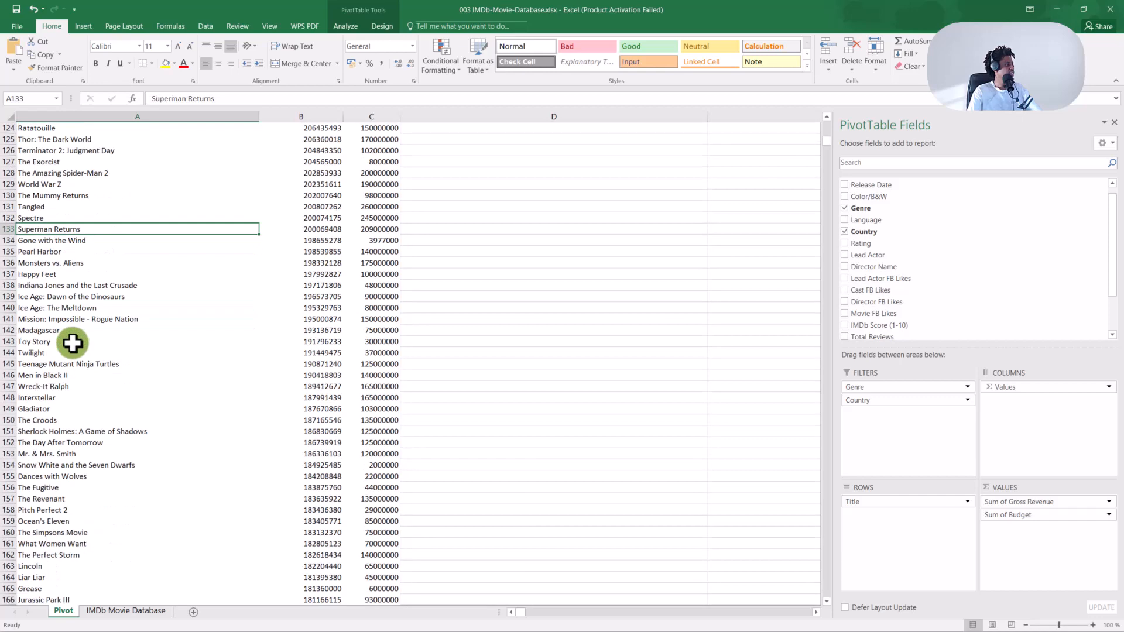
{"action": "scroll", "coordinate": [72, 344], "scroll_direction": "down", "scroll_amount": 4}
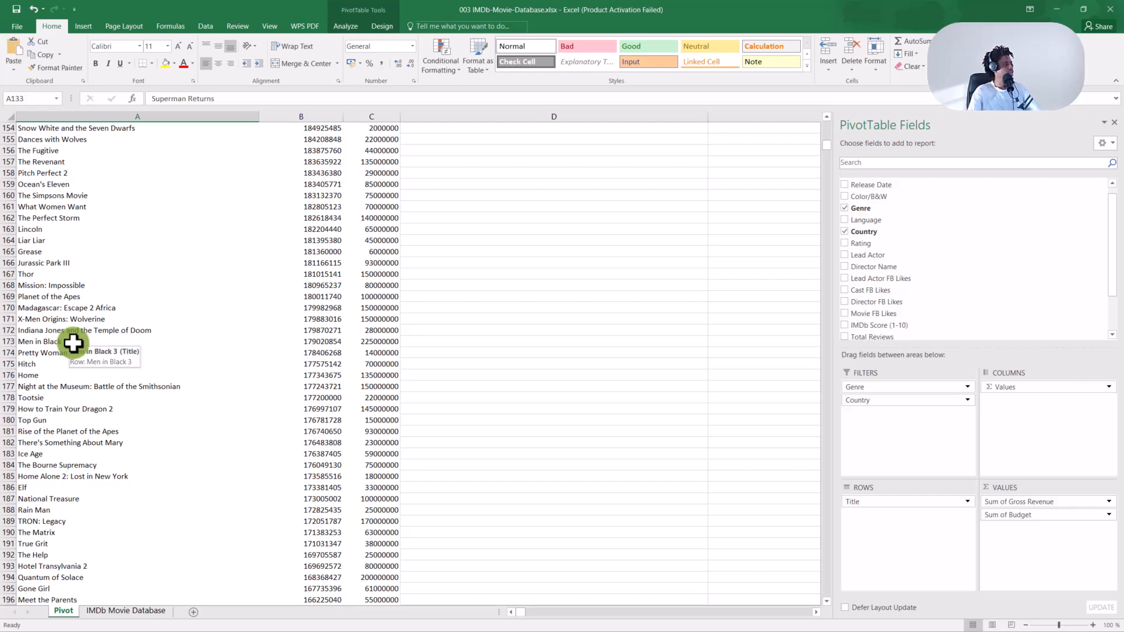
{"action": "scroll", "coordinate": [71, 346], "scroll_direction": "down", "scroll_amount": 2}
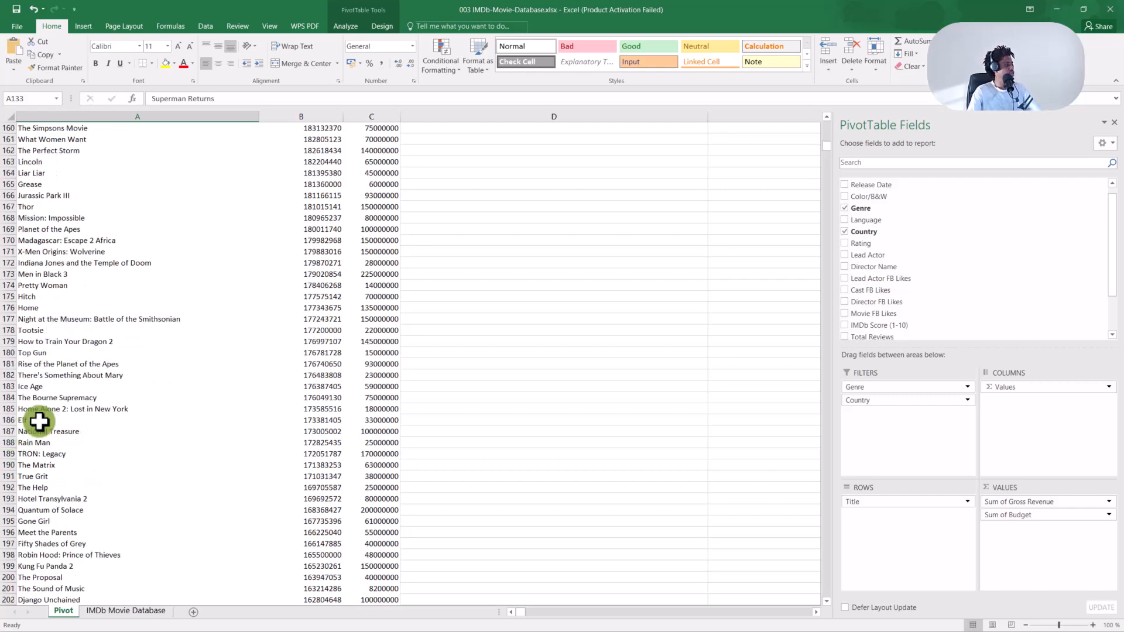
{"action": "scroll", "coordinate": [29, 422], "scroll_direction": "down", "scroll_amount": 2}
{"action": "scroll", "coordinate": [27, 423], "scroll_direction": "down", "scroll_amount": 3}
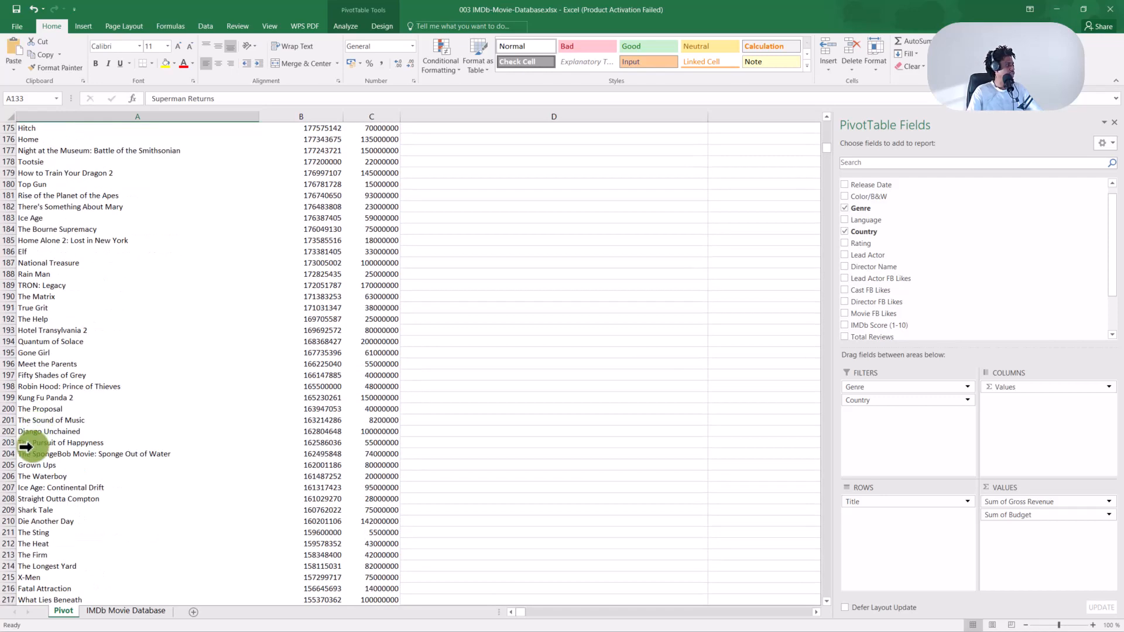
{"action": "scroll", "coordinate": [24, 433], "scroll_direction": "down", "scroll_amount": 3}
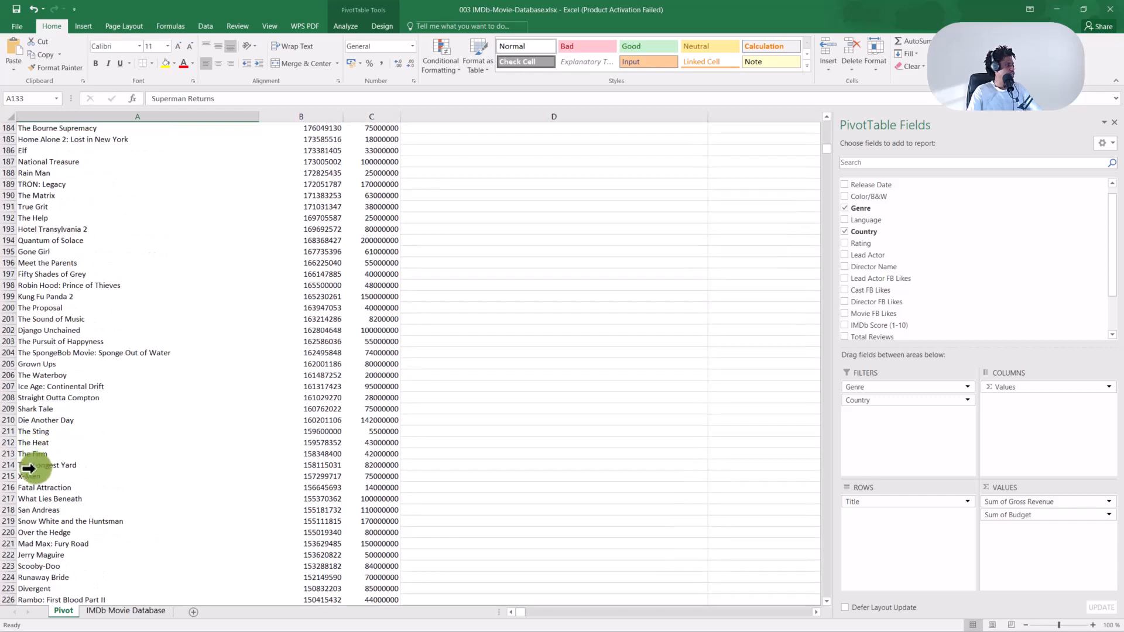
{"action": "scroll", "coordinate": [25, 486], "scroll_direction": "down", "scroll_amount": 6}
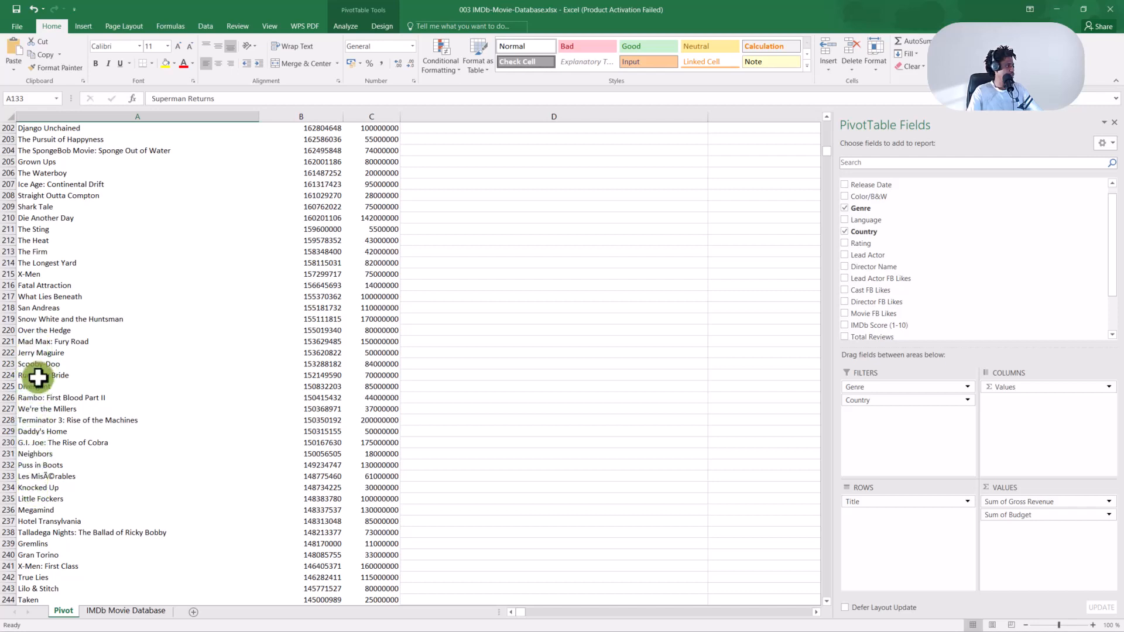
{"action": "left_click", "coordinate": [27, 287]}
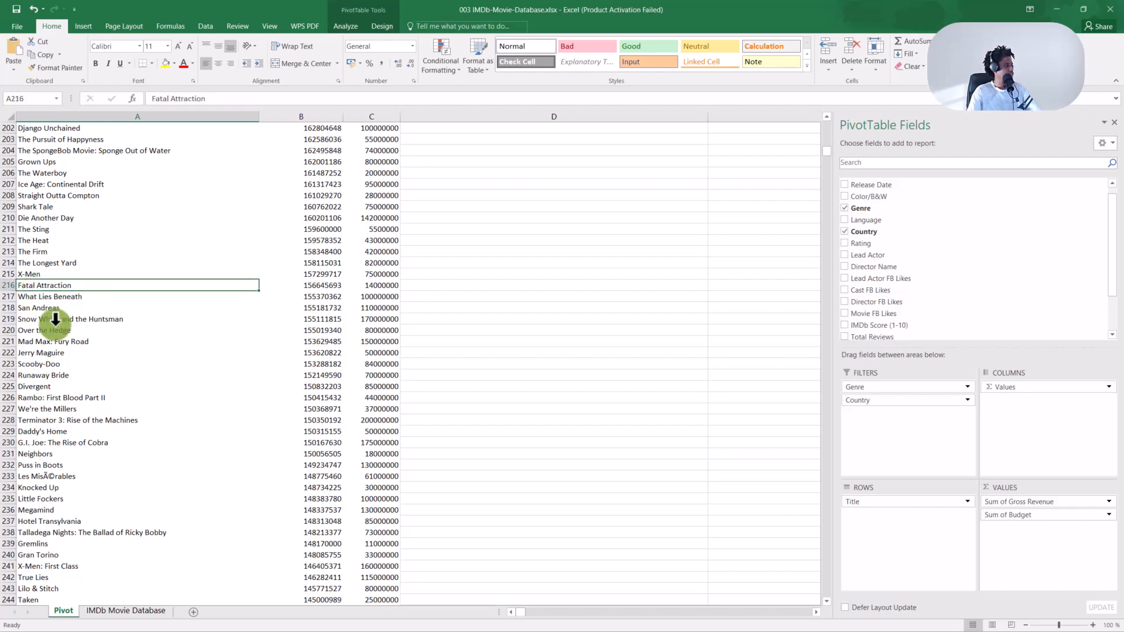
{"action": "left_click", "coordinate": [42, 544]}
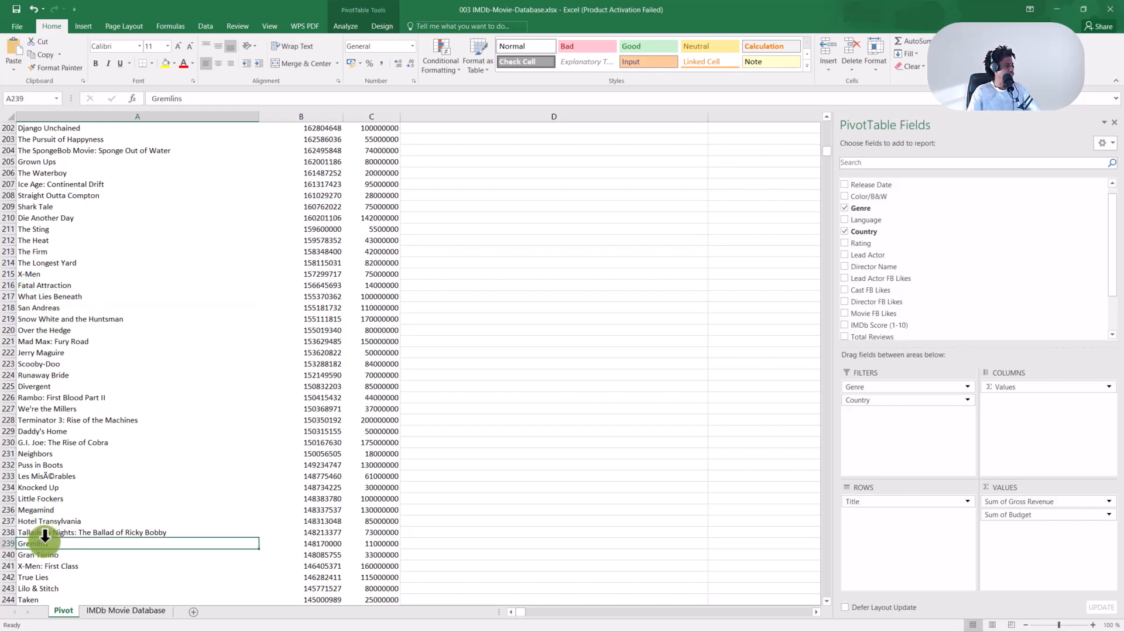
{"action": "scroll", "coordinate": [45, 535], "scroll_direction": "down", "scroll_amount": 8}
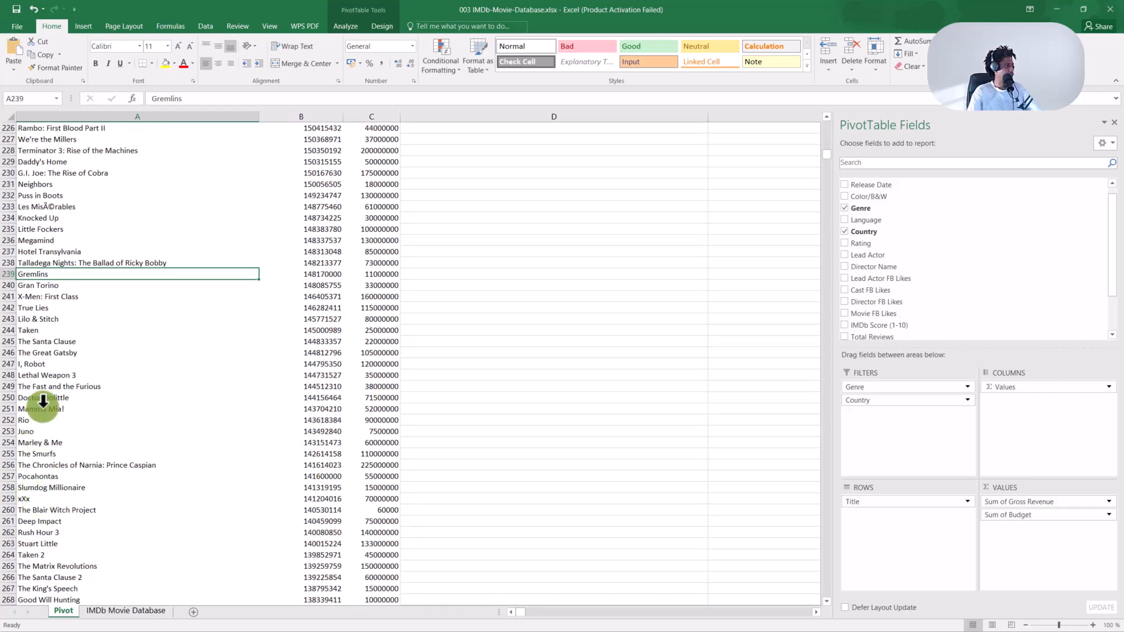
{"action": "left_click", "coordinate": [45, 367]}
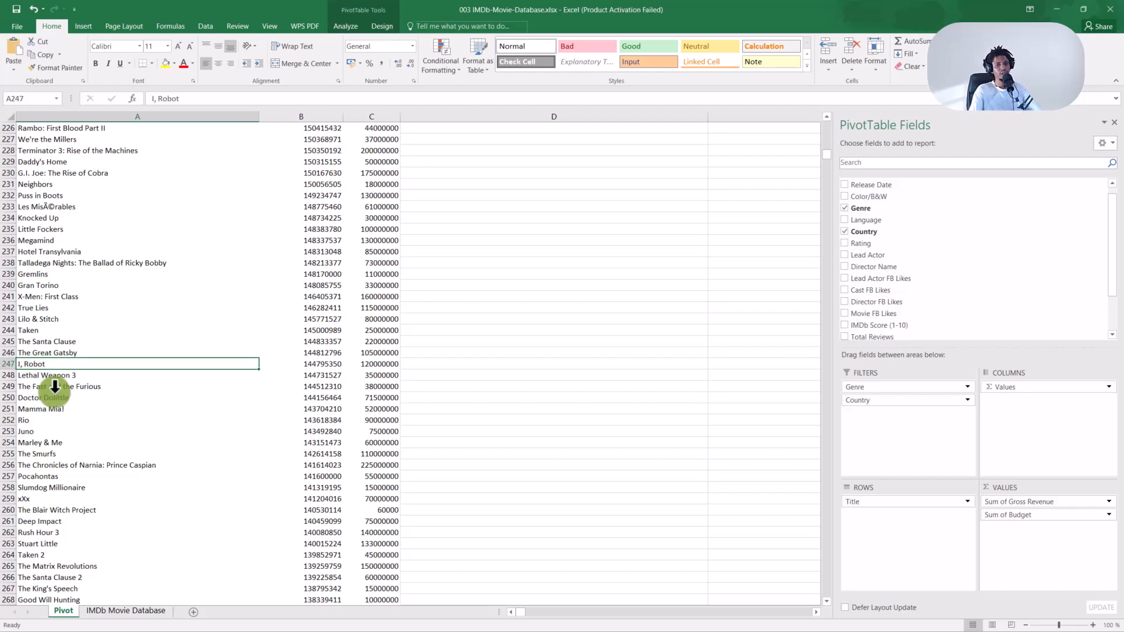
{"action": "scroll", "coordinate": [97, 334], "scroll_direction": "up", "scroll_amount": 10}
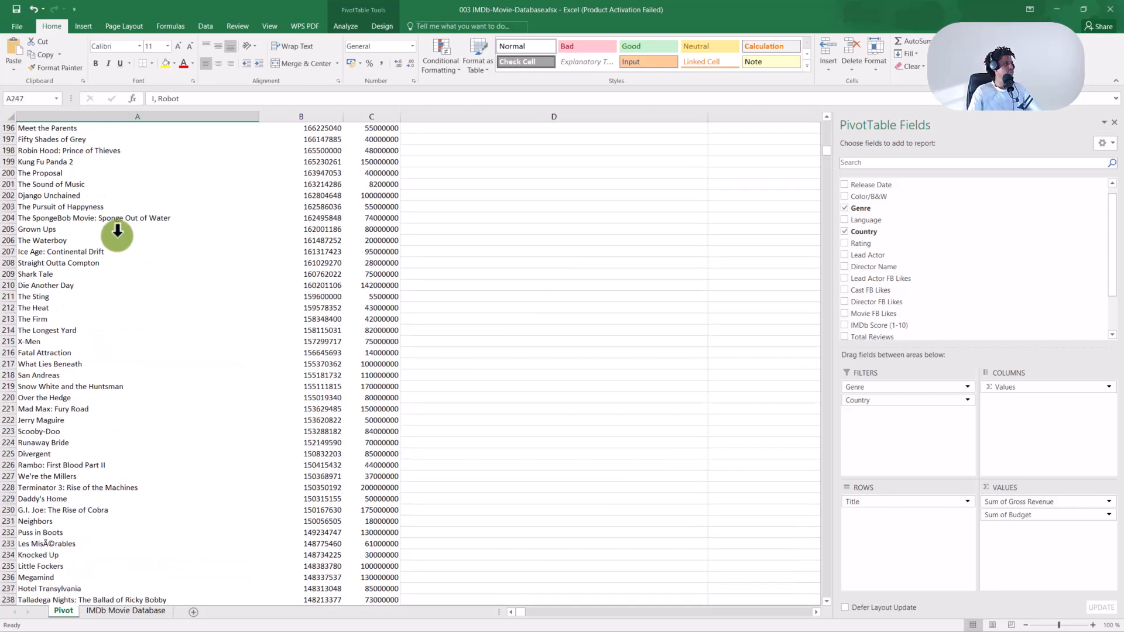
{"action": "left_click", "coordinate": [117, 237]}
{"action": "key", "text": "ctrl+Up"}
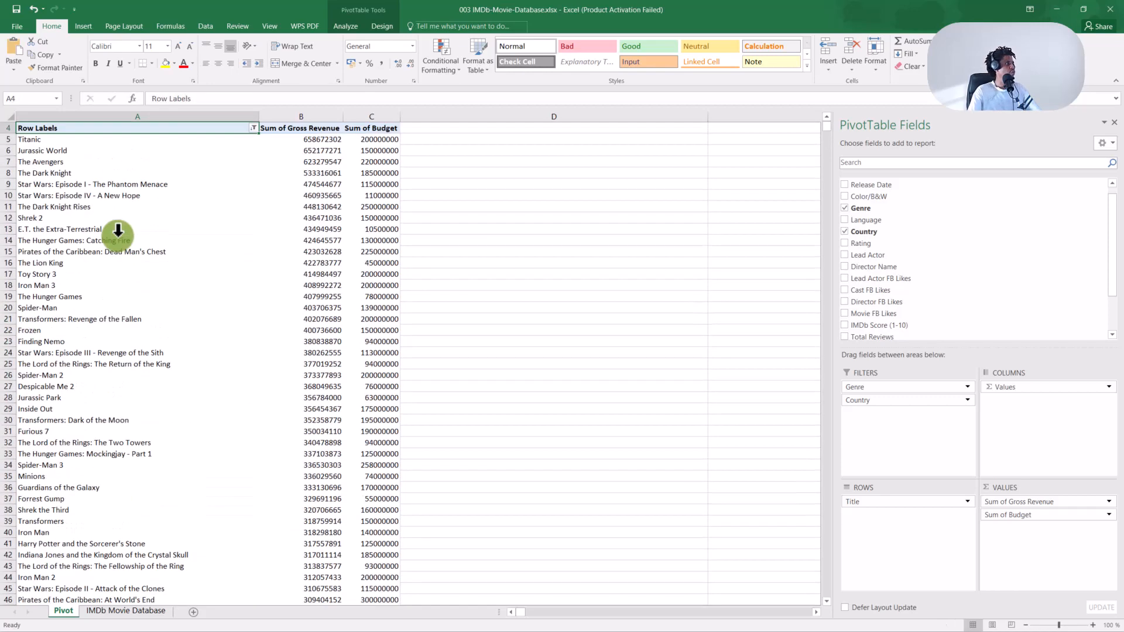
Change the Title greater-than filter value to J, dropping titles like Frozen, Iron Man and Inside Out.
{"action": "left_click", "coordinate": [253, 127]}
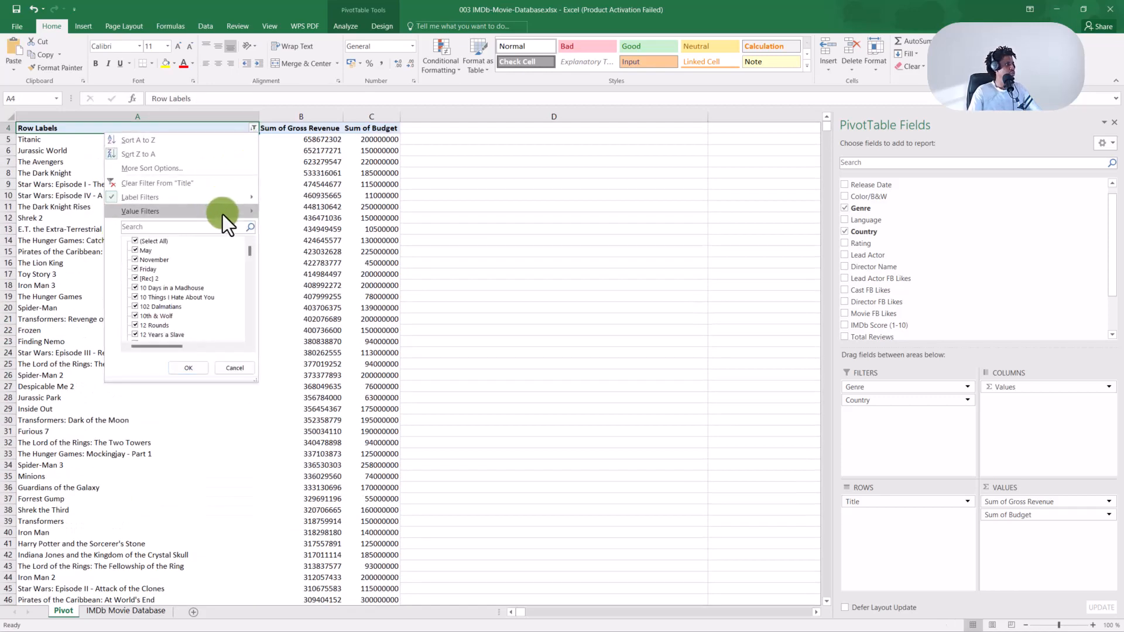
{"action": "mouse_move", "coordinate": [223, 212]}
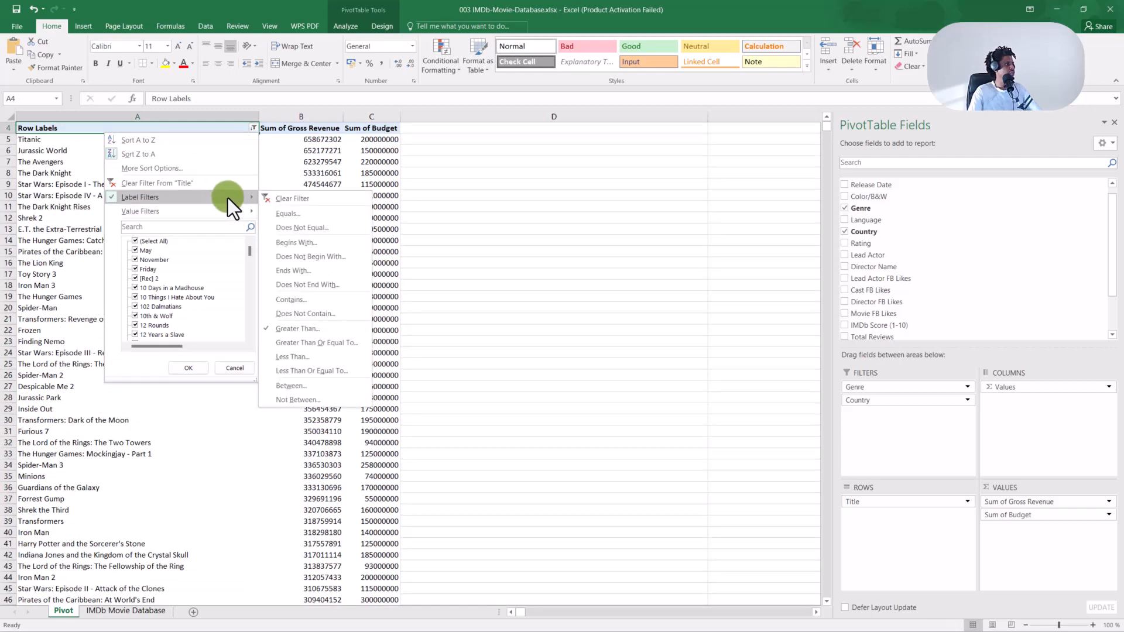
{"action": "left_click", "coordinate": [297, 328]}
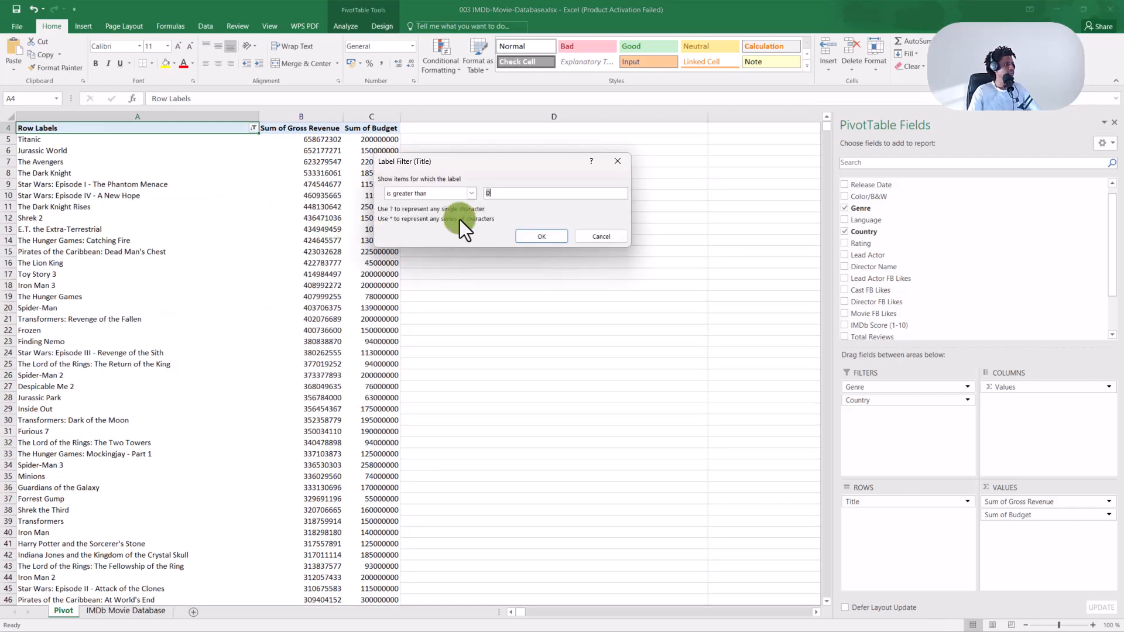
{"action": "left_click", "coordinate": [498, 193]}
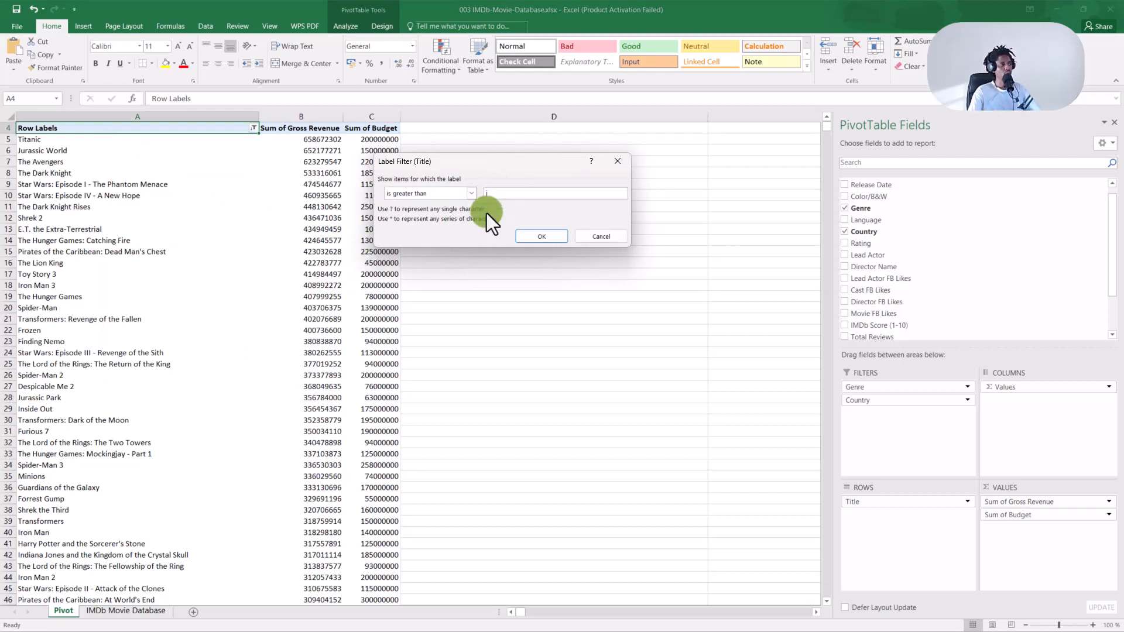
{"action": "left_click", "coordinate": [530, 234]}
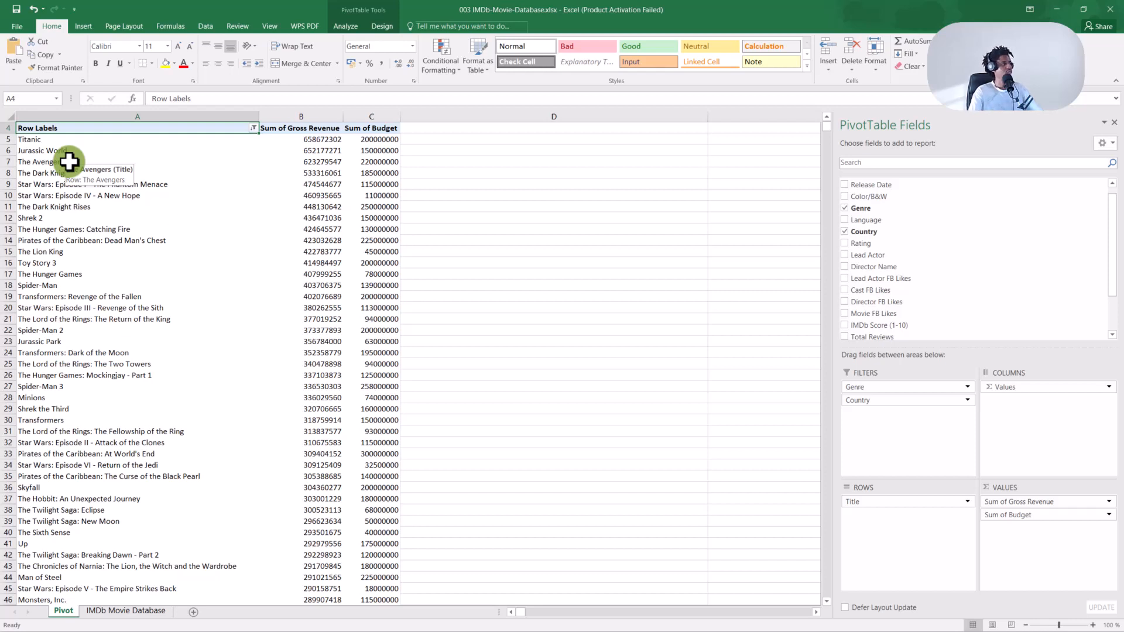
Start a Begins With label filter on Title, with its value still empty.
{"action": "left_click", "coordinate": [255, 129]}
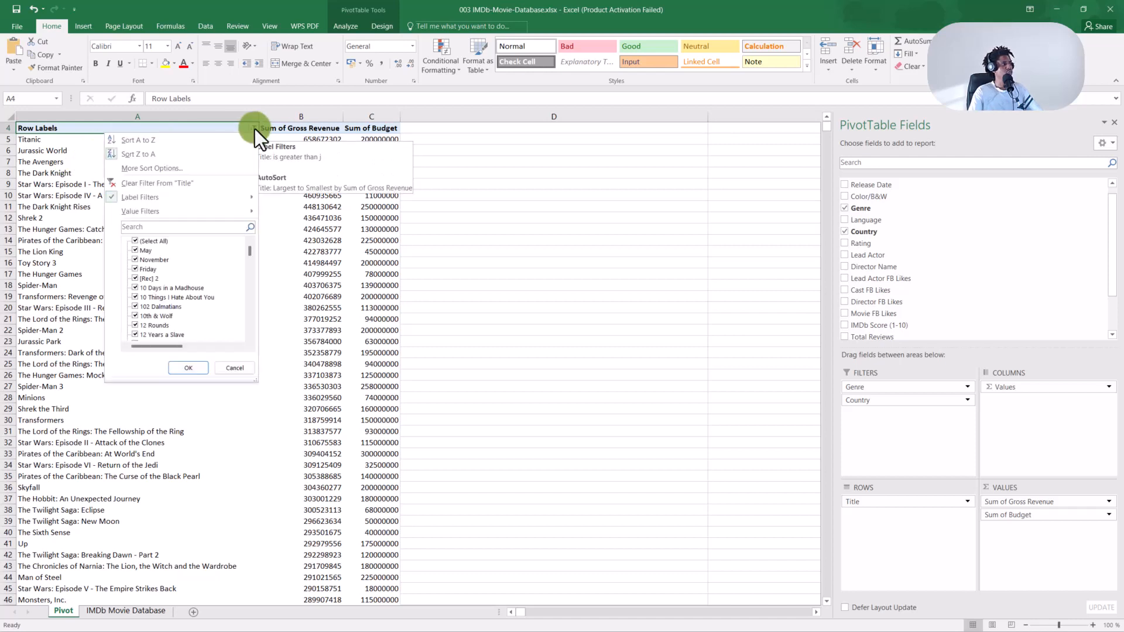
{"action": "mouse_move", "coordinate": [220, 196]}
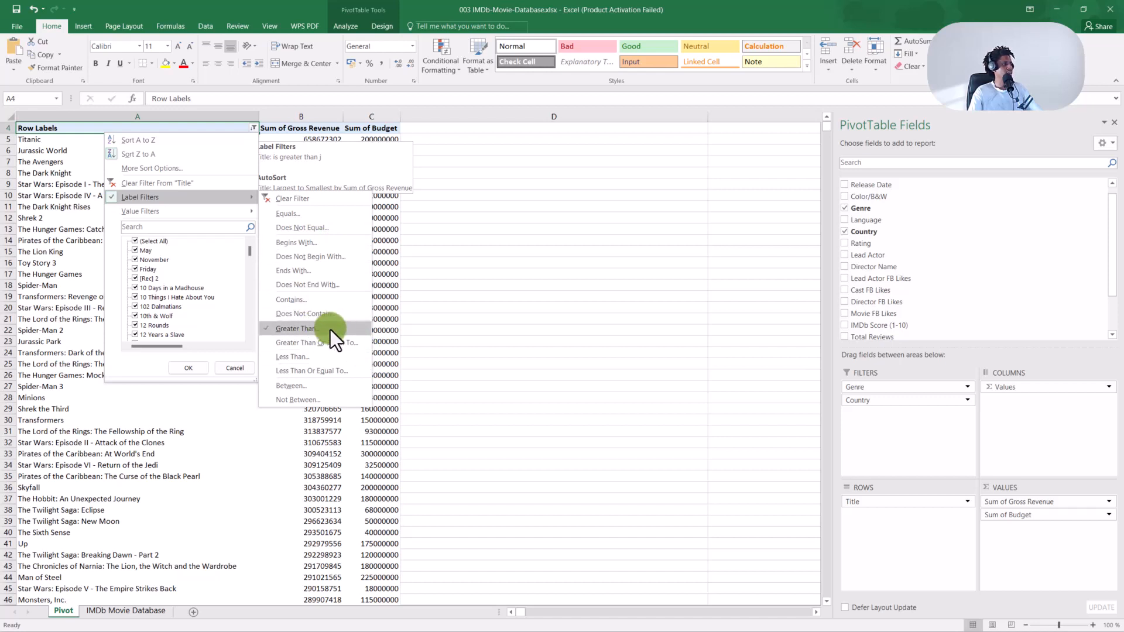
{"action": "left_click", "coordinate": [317, 244]}
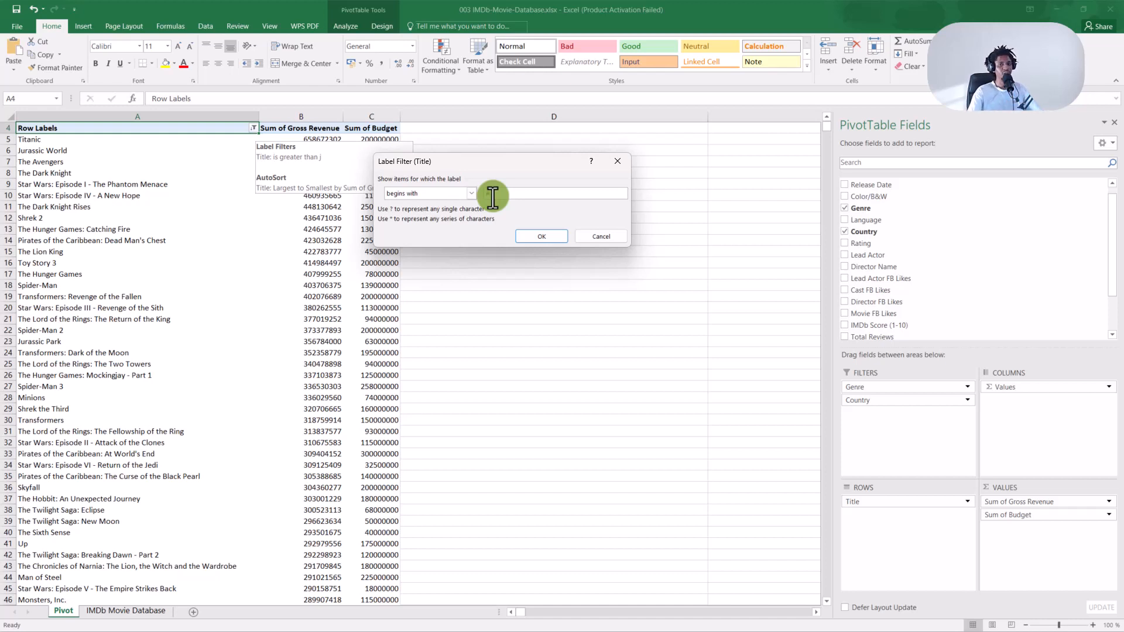
Filter titles to those beginning with A and review the list, led by Avatar.
{"action": "type", "text": "A"}
{"action": "left_click", "coordinate": [547, 237]}
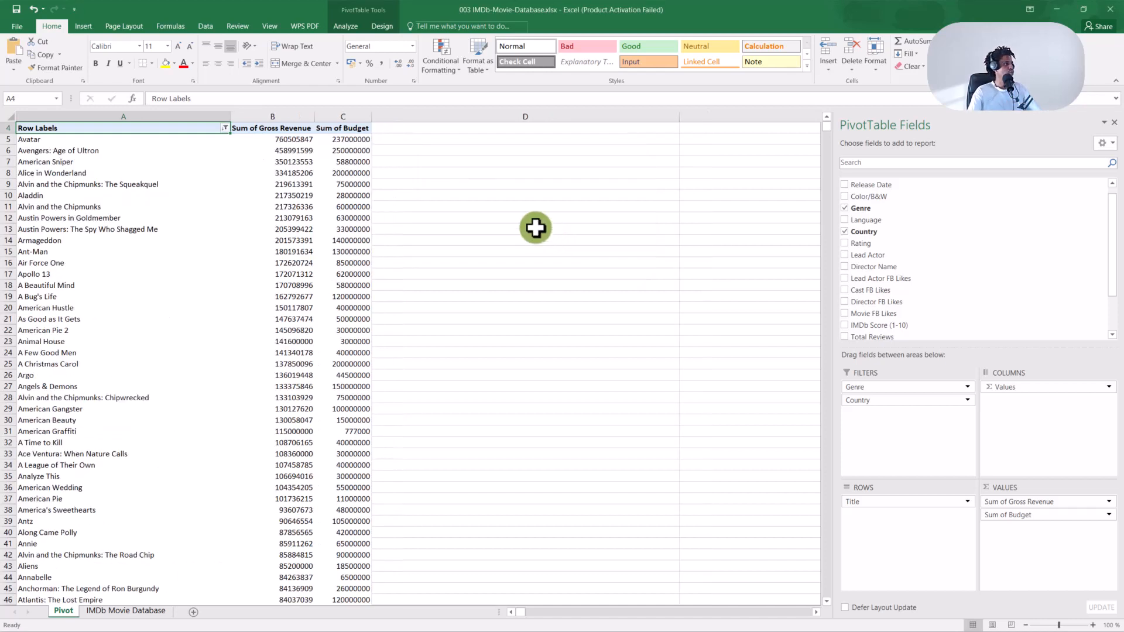
{"action": "scroll", "coordinate": [28, 197], "scroll_direction": "down", "scroll_amount": 20}
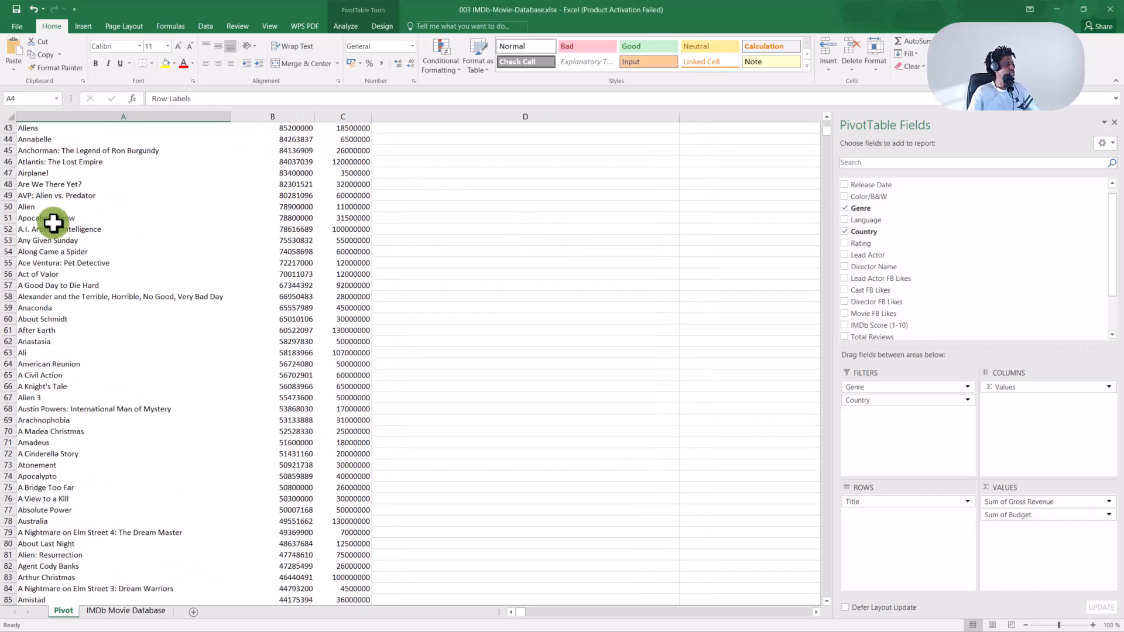
{"action": "scroll", "coordinate": [72, 239], "scroll_direction": "down", "scroll_amount": 20}
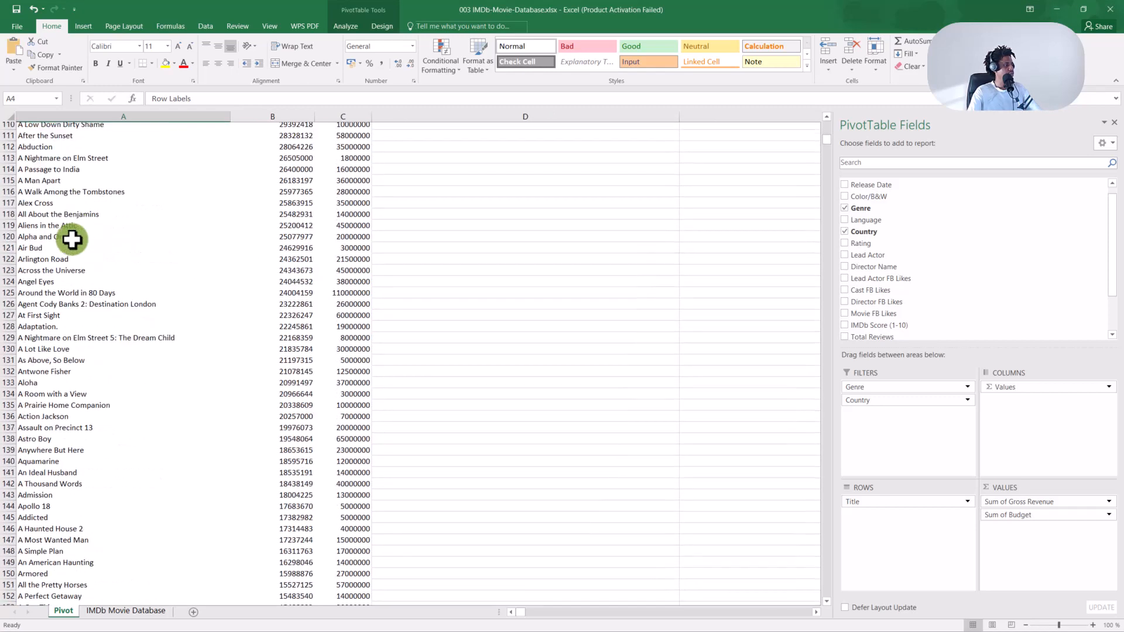
{"action": "scroll", "coordinate": [74, 233], "scroll_direction": "down", "scroll_amount": 20}
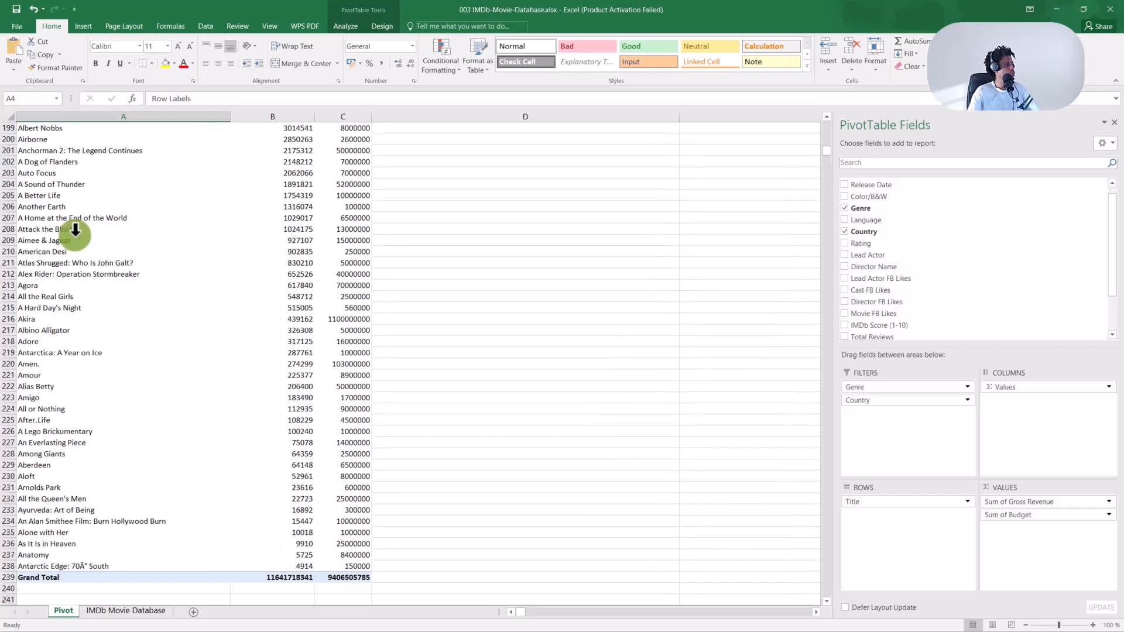
{"action": "scroll", "coordinate": [75, 229], "scroll_direction": "up", "scroll_amount": 20}
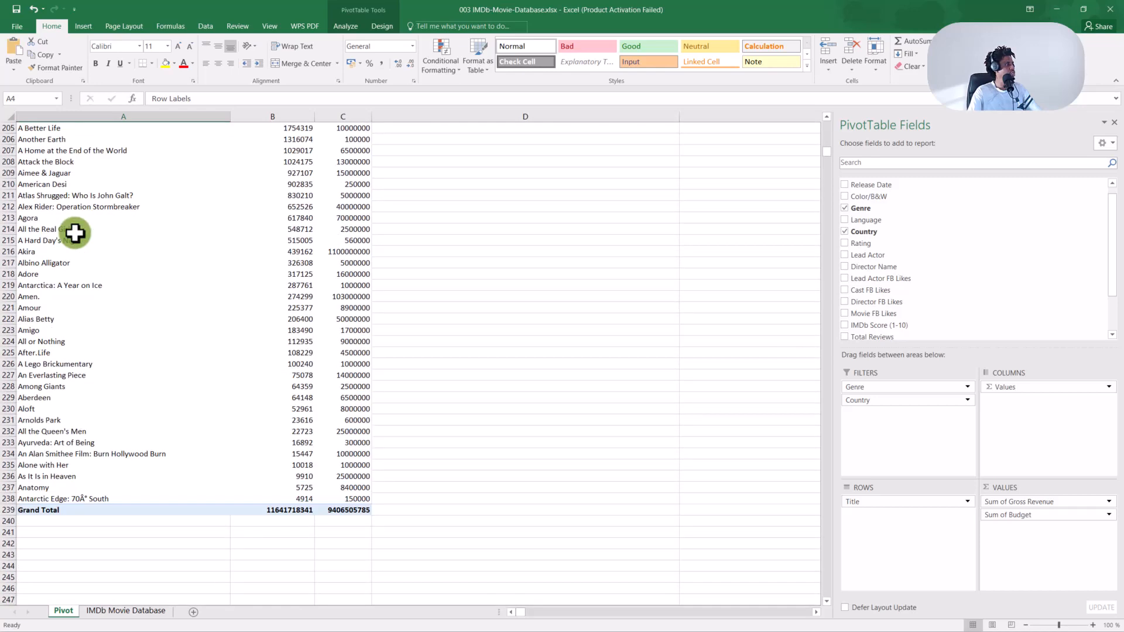
{"action": "scroll", "coordinate": [71, 232], "scroll_direction": "up", "scroll_amount": 16}
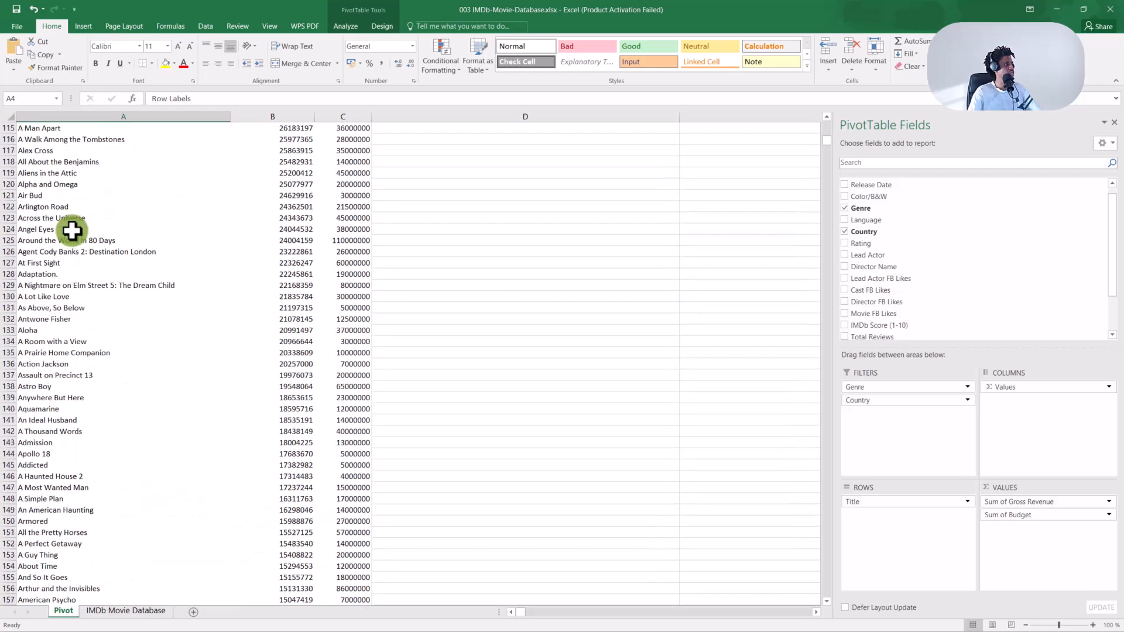
{"action": "left_click", "coordinate": [69, 218]}
{"action": "key", "text": "ctrl+Up"}
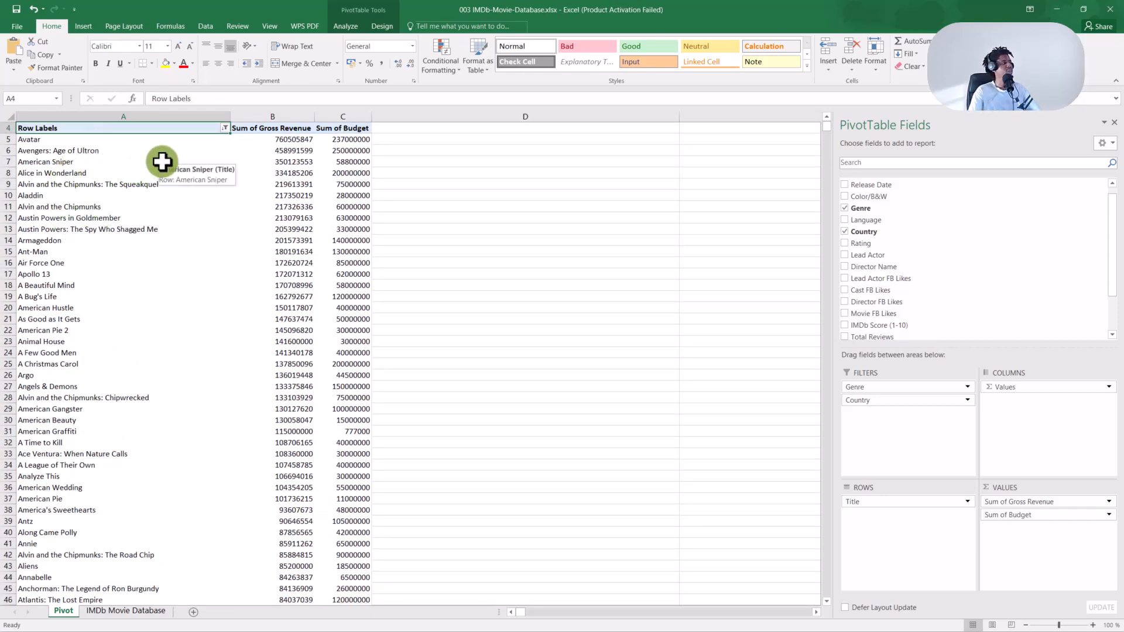
Change the begins-with value to Ant, leaving six titles from Ant-Man to Antarctic Edge.
{"action": "left_click", "coordinate": [225, 127]}
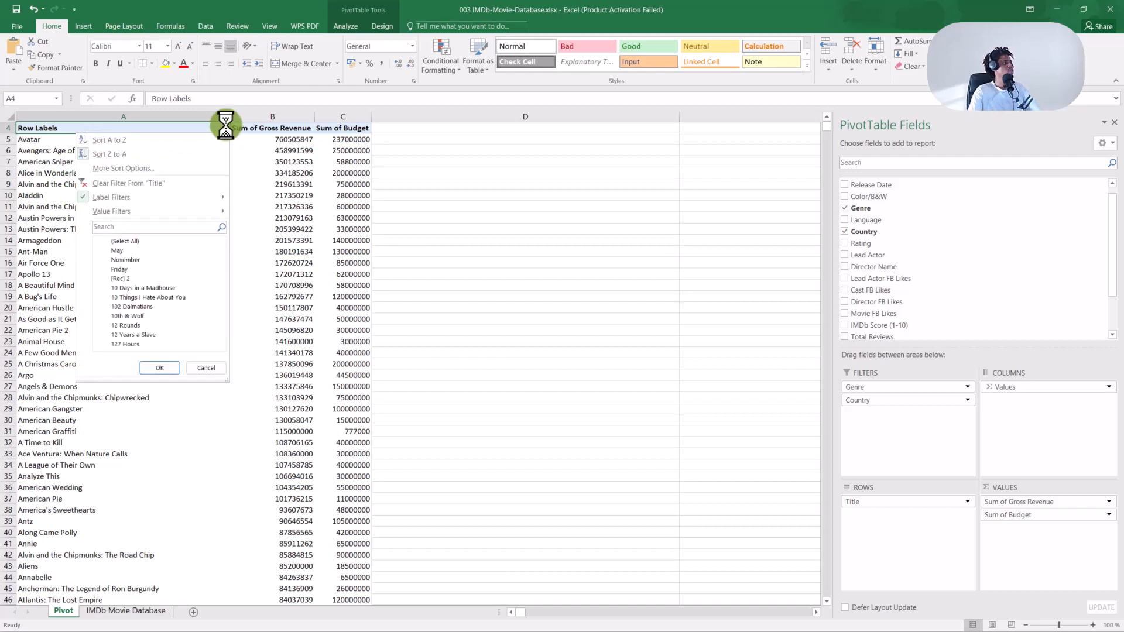
{"action": "left_click", "coordinate": [177, 196]}
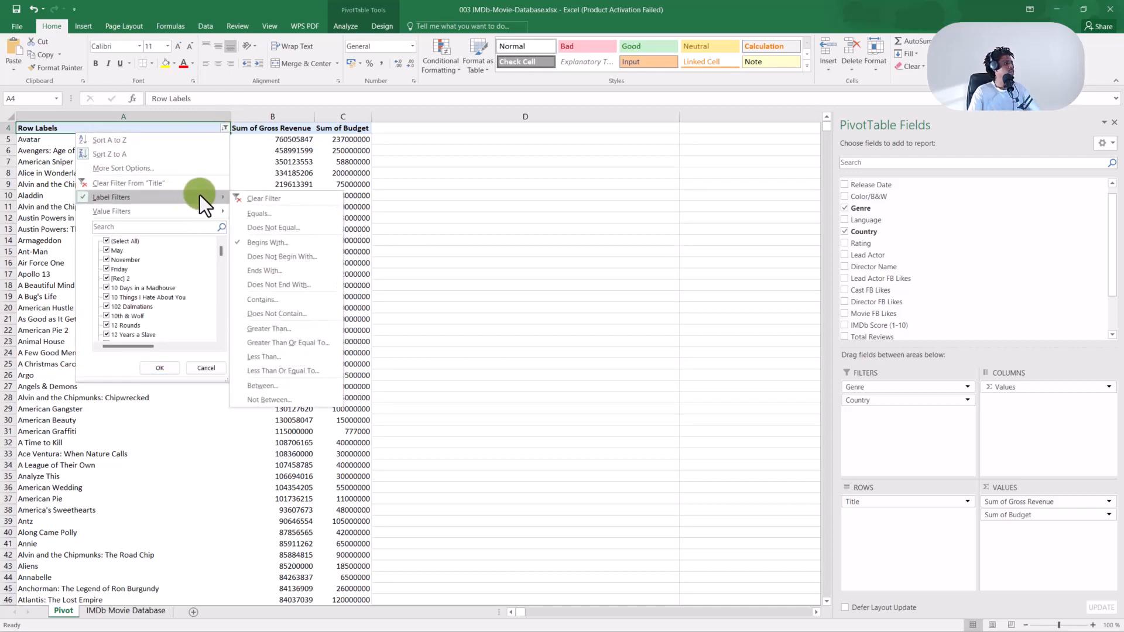
{"action": "left_click", "coordinate": [254, 241]}
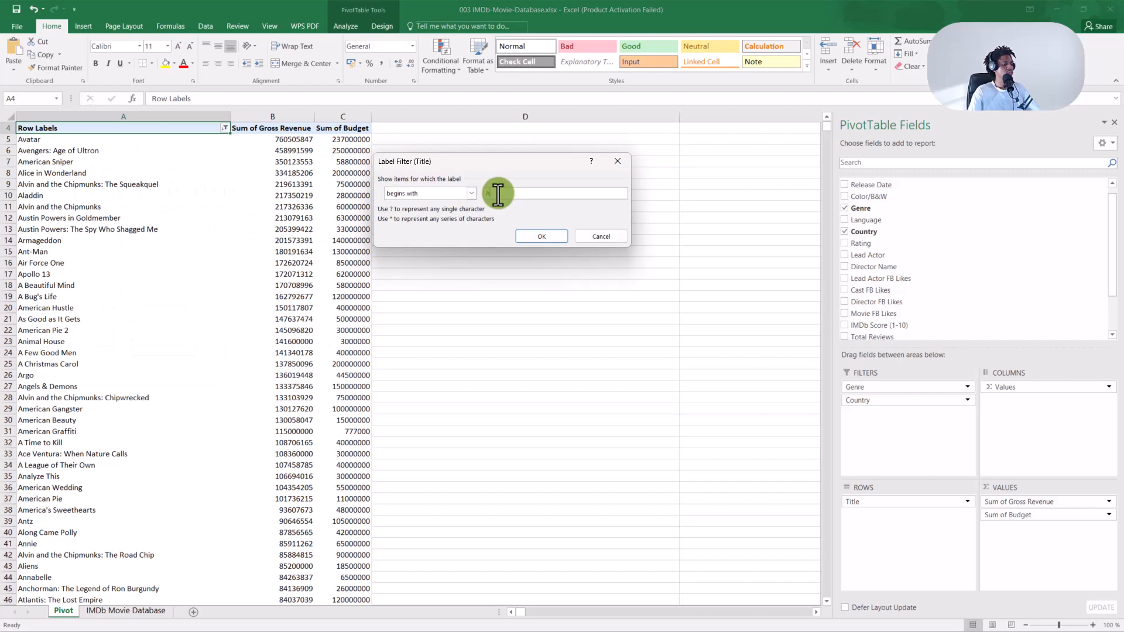
{"action": "type", "text": "nt"}
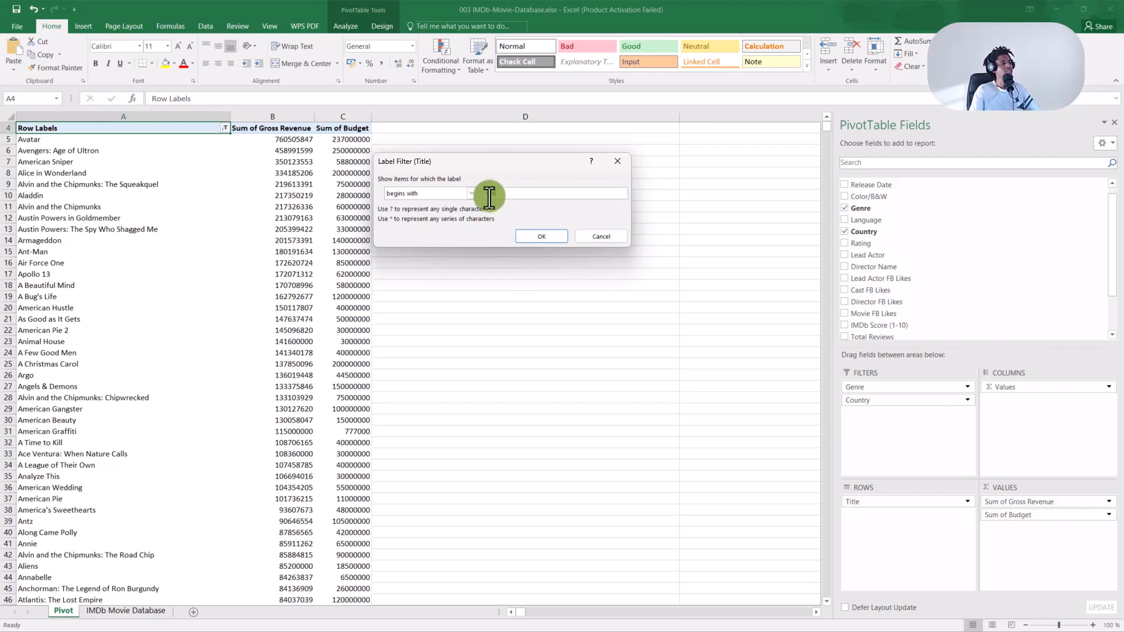
{"action": "left_click", "coordinate": [536, 234]}
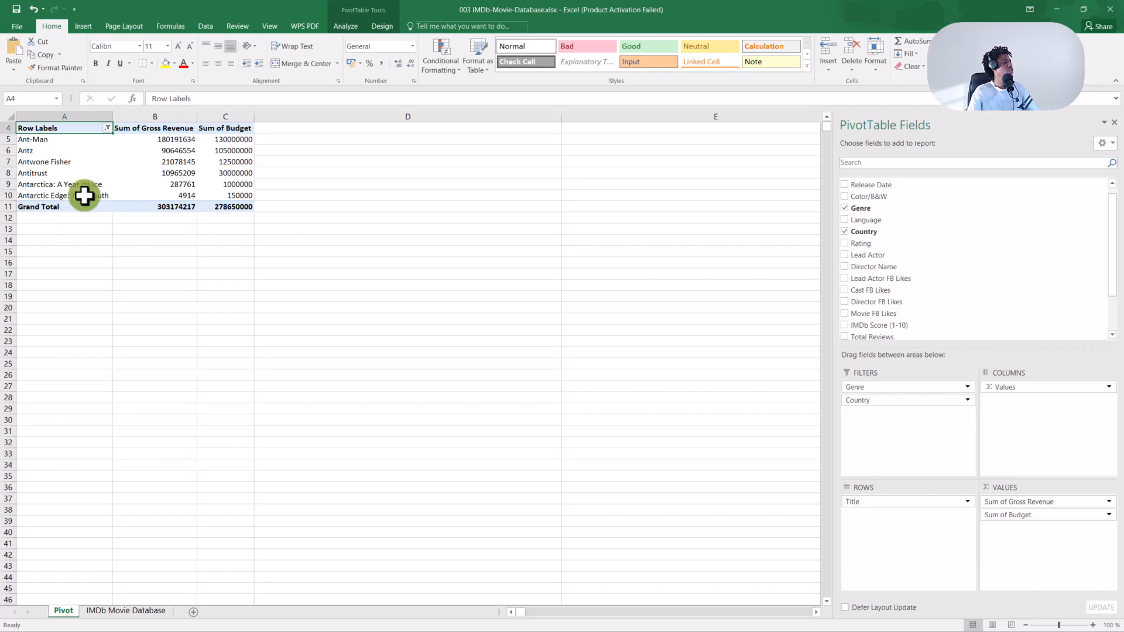
{"action": "mouse_move", "coordinate": [128, 169]}
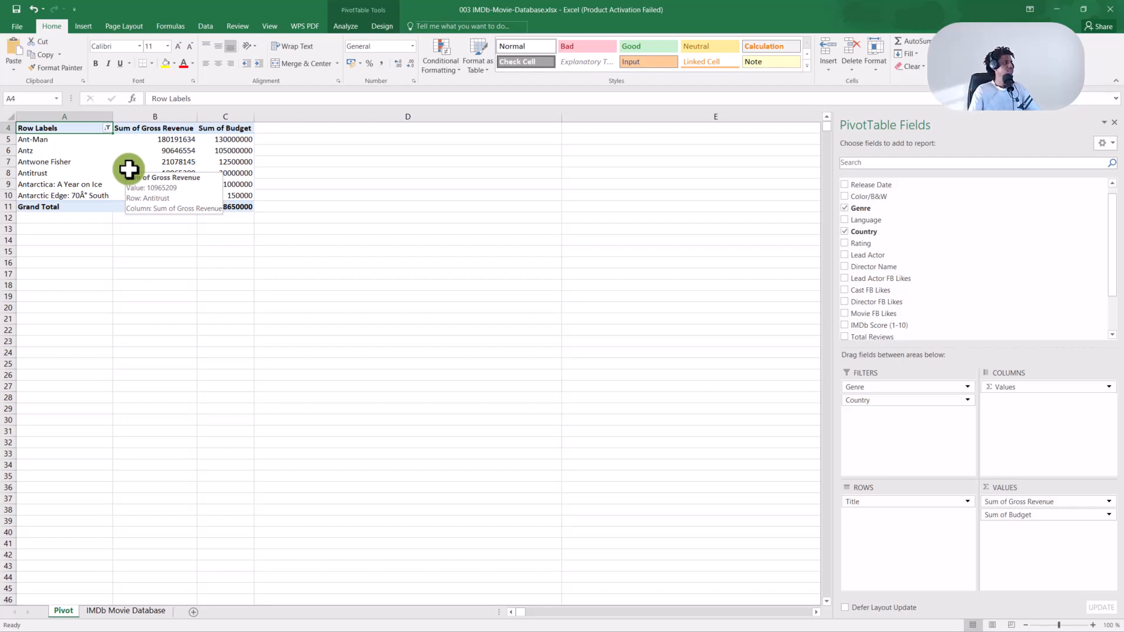
Switch the Title filter to 'does not begin with Ant', so Avatar leads the list.
{"action": "left_click", "coordinate": [108, 128]}
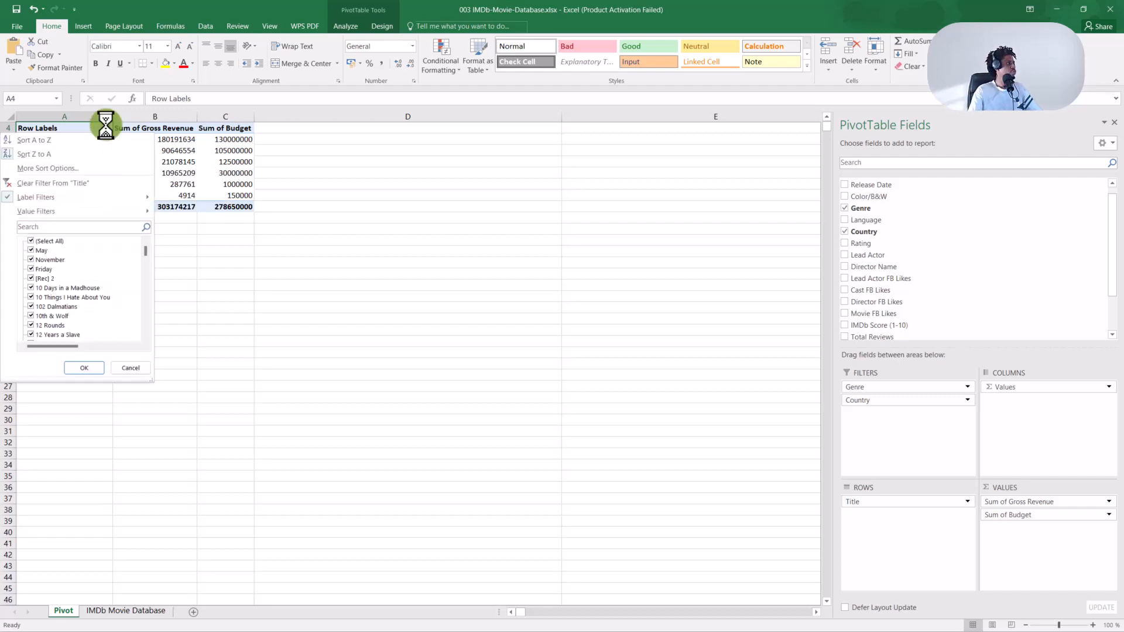
{"action": "mouse_move", "coordinate": [114, 202]}
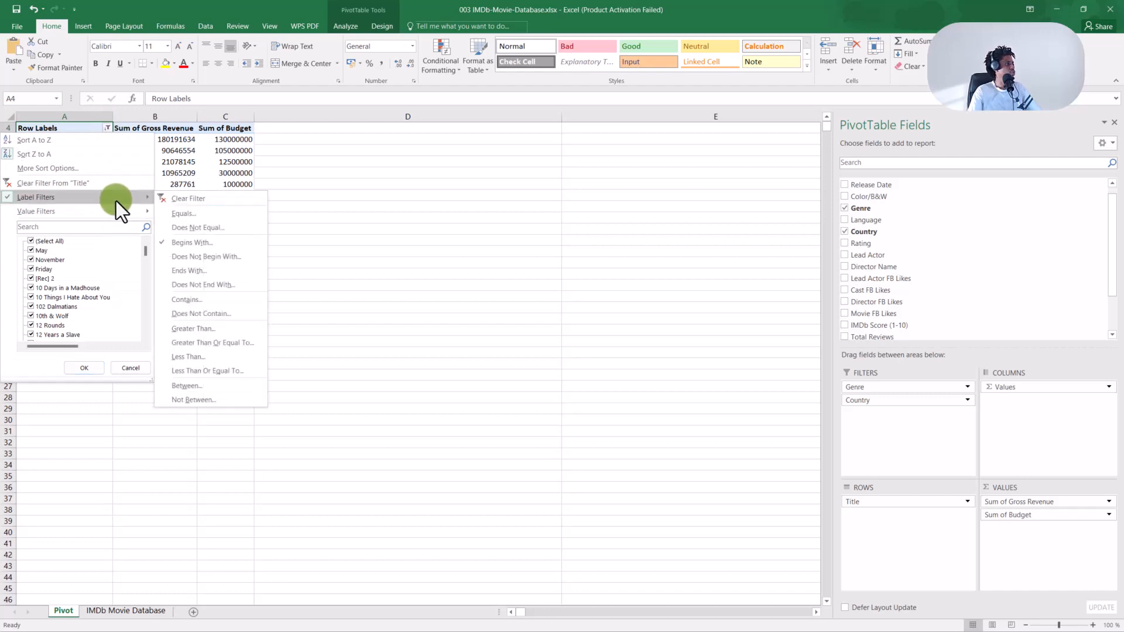
{"action": "left_click", "coordinate": [217, 261]}
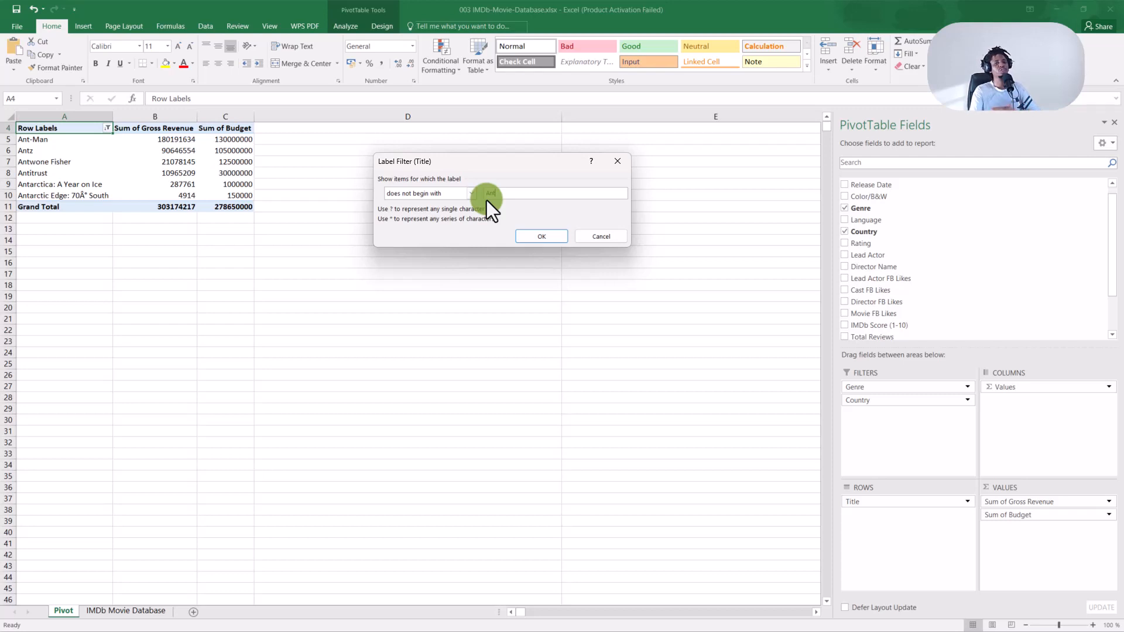
{"action": "left_click", "coordinate": [529, 237]}
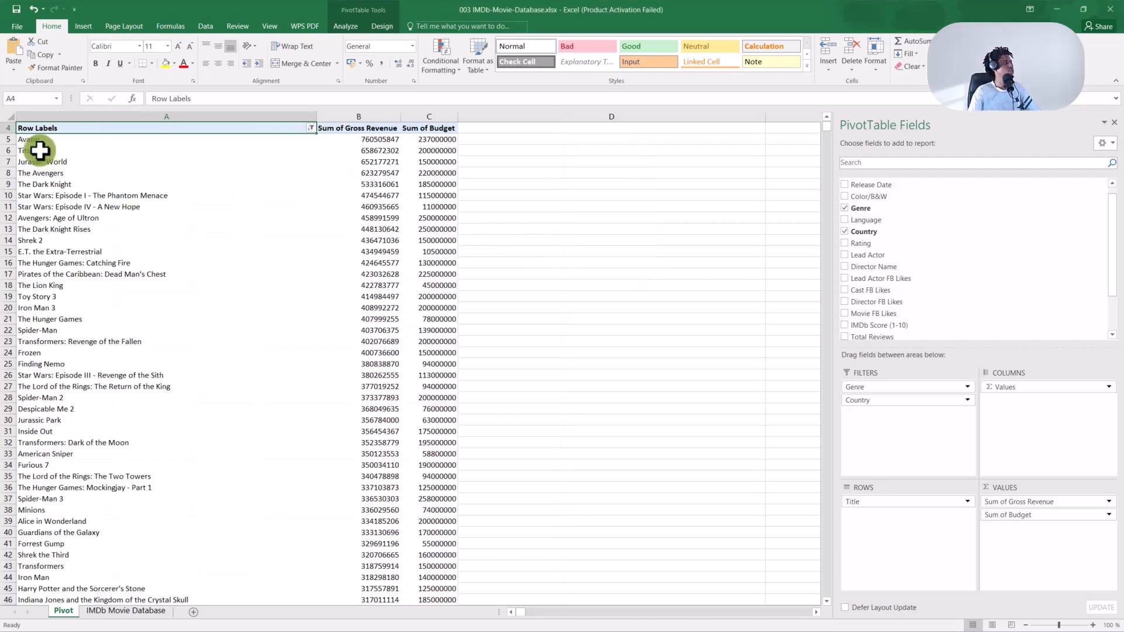
Scroll the revenue-sorted titles, selecting the Title labels to check their count.
{"action": "middle_click", "coordinate": [50, 197]}
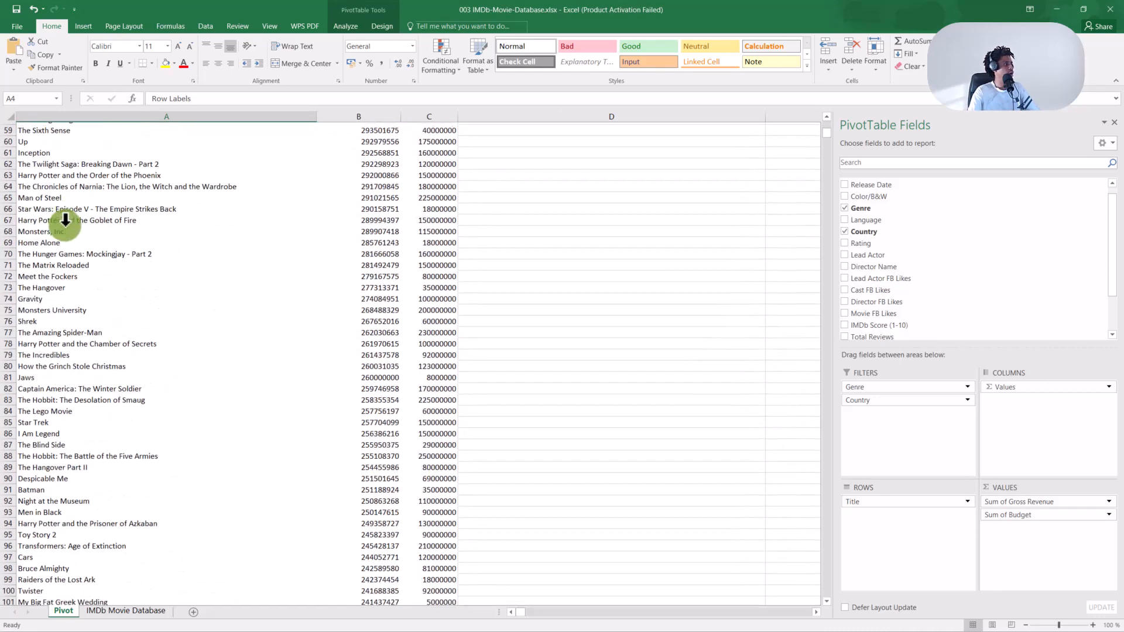
{"action": "scroll", "coordinate": [66, 223], "scroll_direction": "down", "scroll_amount": 16}
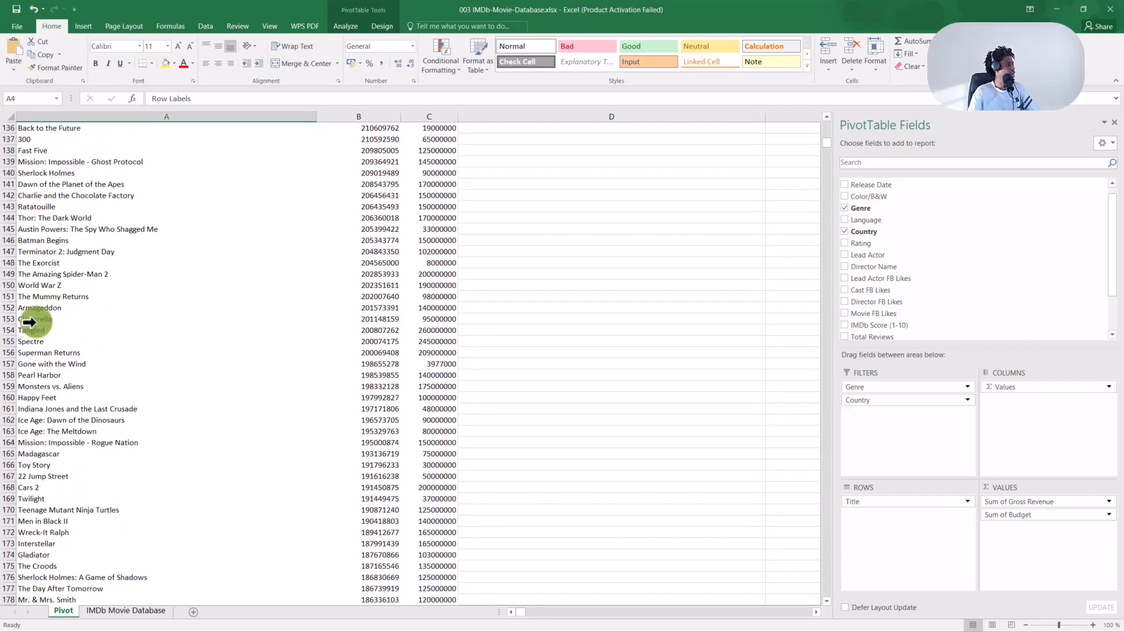
{"action": "scroll", "coordinate": [61, 270], "scroll_direction": "down", "scroll_amount": 3}
{"action": "left_click", "coordinate": [69, 347]}
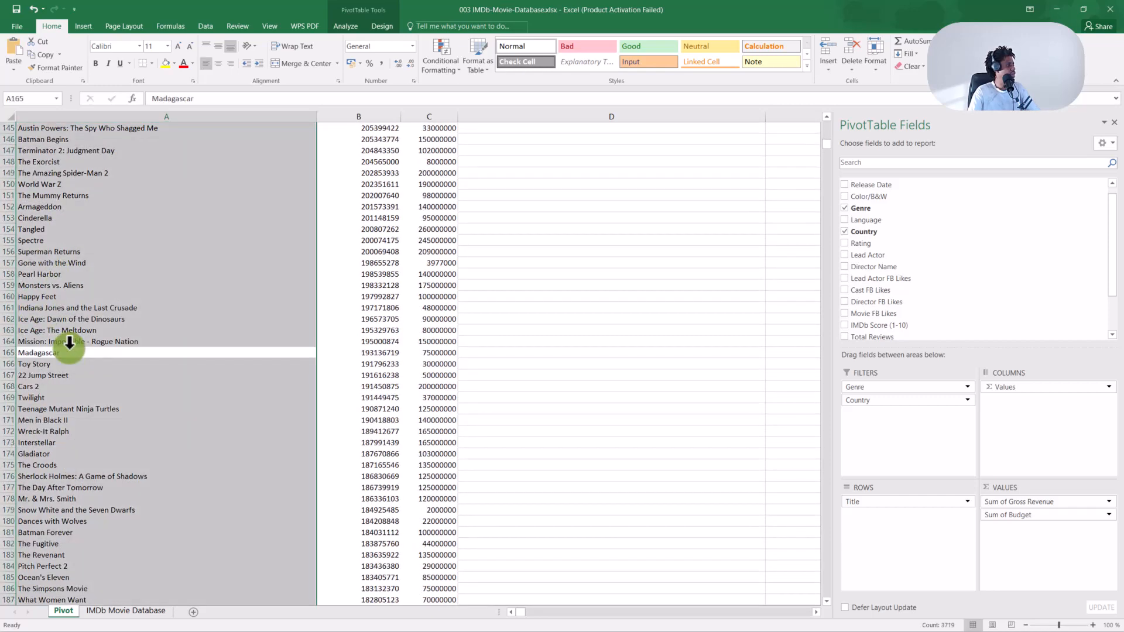
{"action": "scroll", "coordinate": [74, 349], "scroll_direction": "down", "scroll_amount": 10}
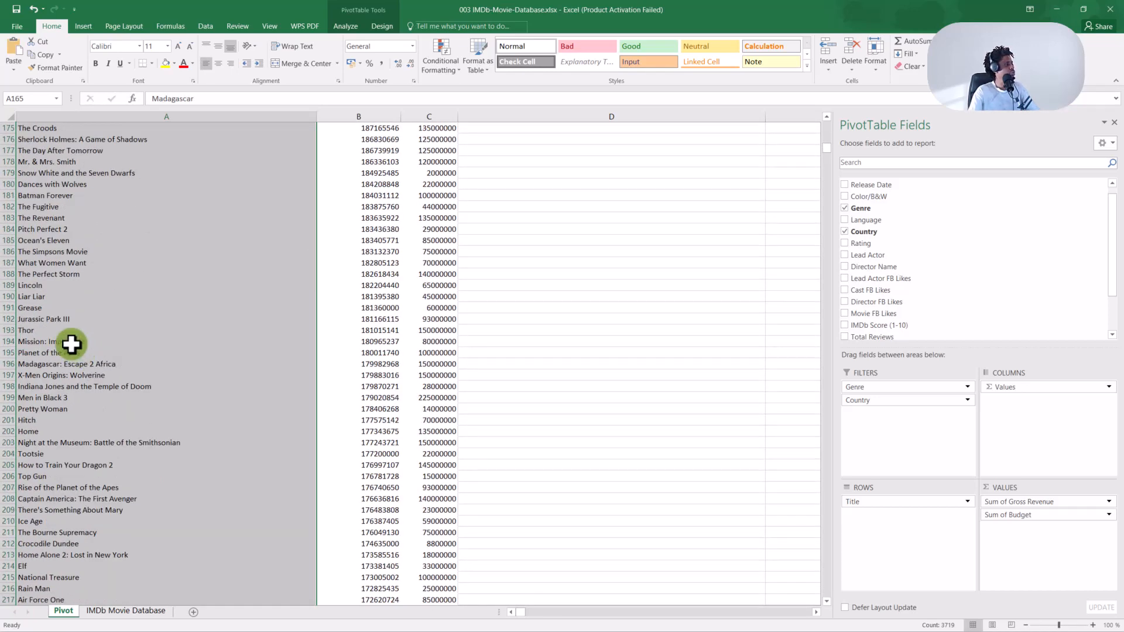
{"action": "left_click", "coordinate": [71, 343]}
{"action": "scroll", "coordinate": [69, 344], "scroll_direction": "down", "scroll_amount": 2}
{"action": "scroll", "coordinate": [70, 345], "scroll_direction": "down", "scroll_amount": 15}
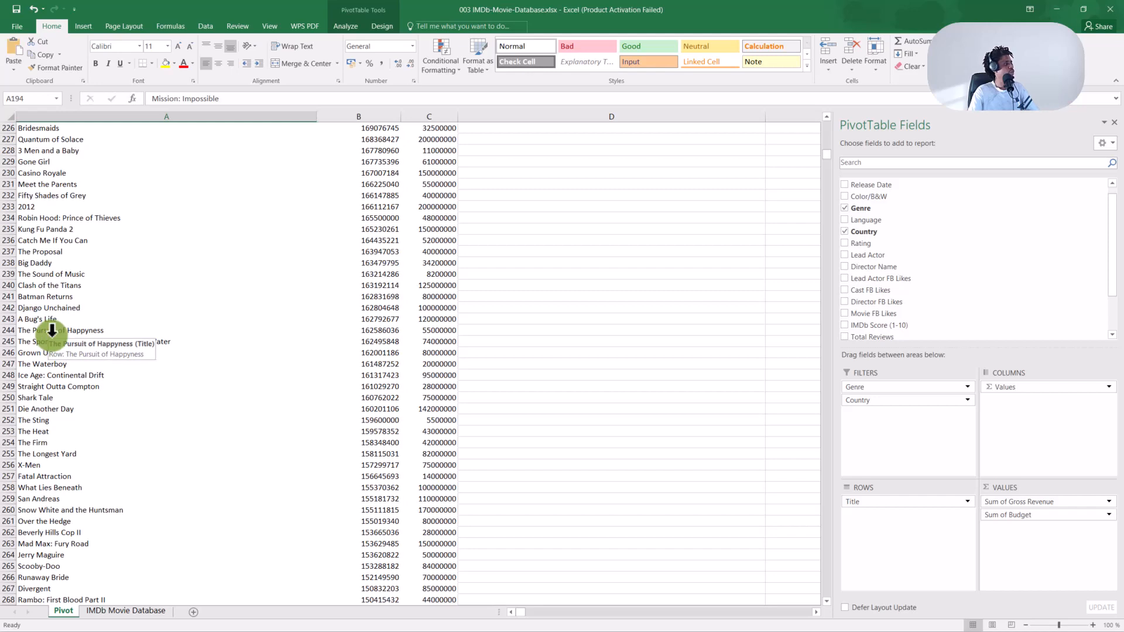
{"action": "left_click", "coordinate": [51, 330]}
Scroll through the remaining titles and narrow the Title column.
{"action": "scroll", "coordinate": [53, 330], "scroll_direction": "down", "scroll_amount": 7}
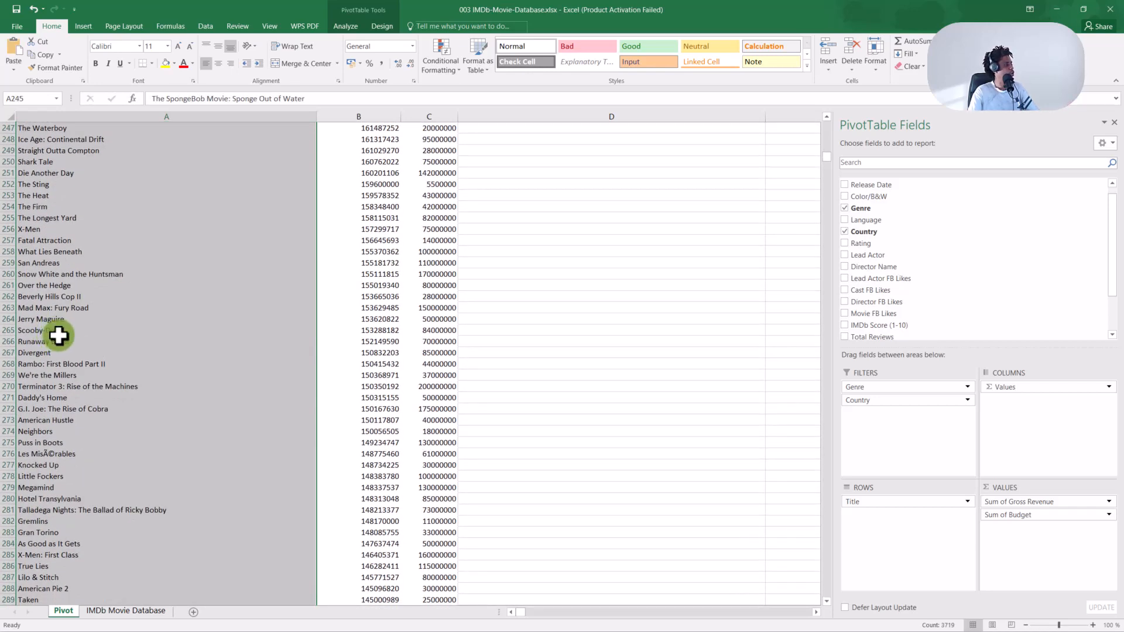
{"action": "scroll", "coordinate": [62, 332], "scroll_direction": "down", "scroll_amount": 2}
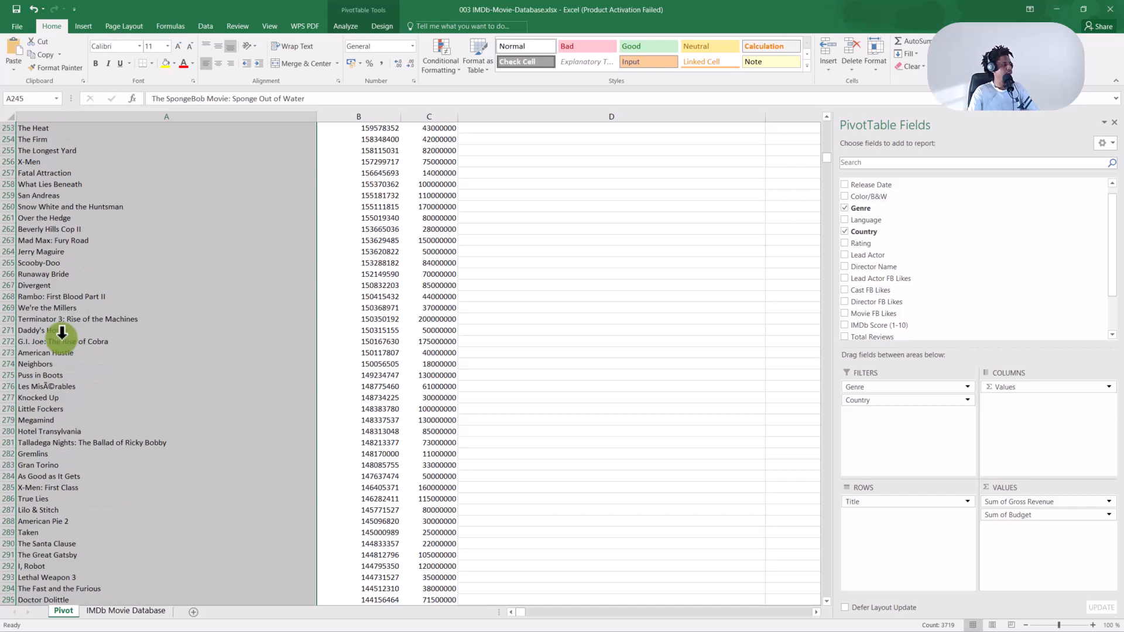
{"action": "scroll", "coordinate": [62, 332], "scroll_direction": "down", "scroll_amount": 11}
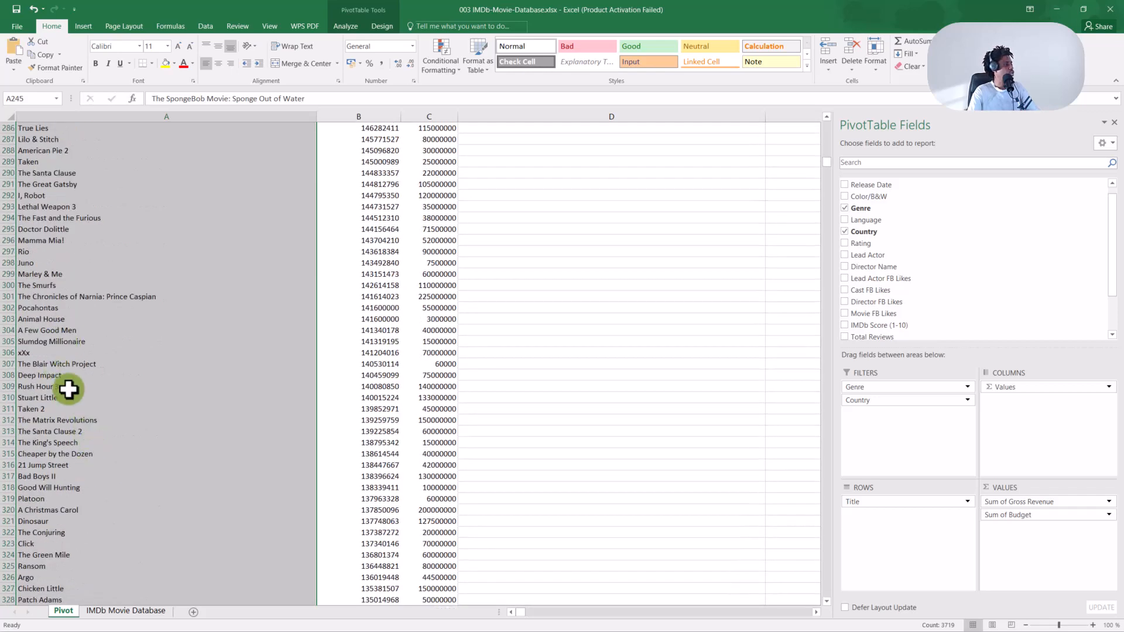
{"action": "scroll", "coordinate": [68, 389], "scroll_direction": "down", "scroll_amount": 10}
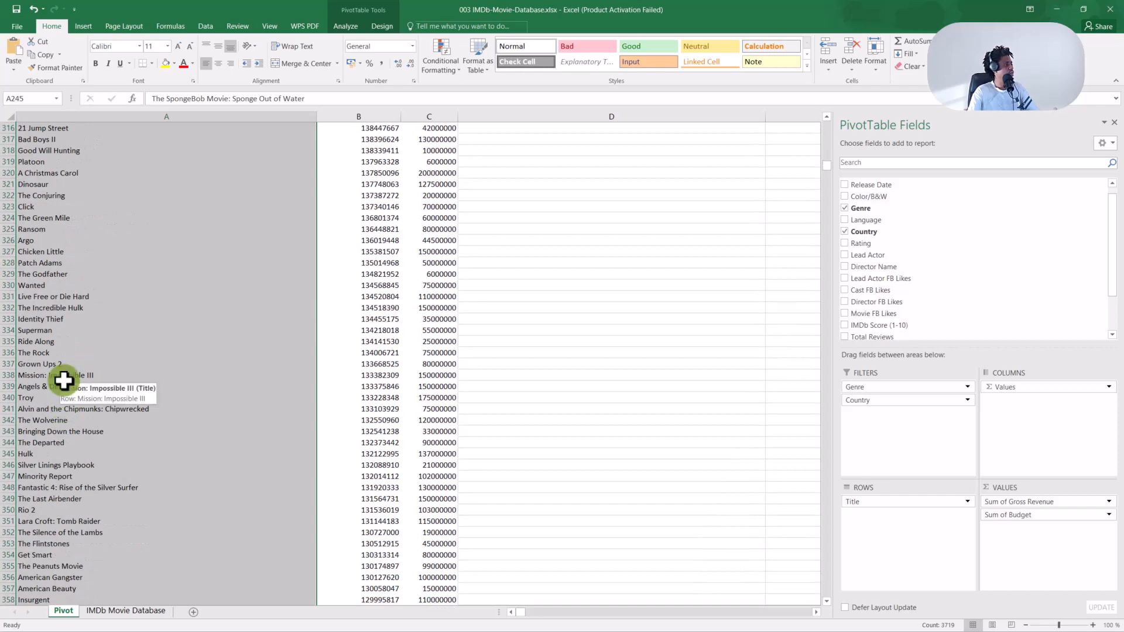
{"action": "scroll", "coordinate": [71, 389], "scroll_direction": "down", "scroll_amount": 10}
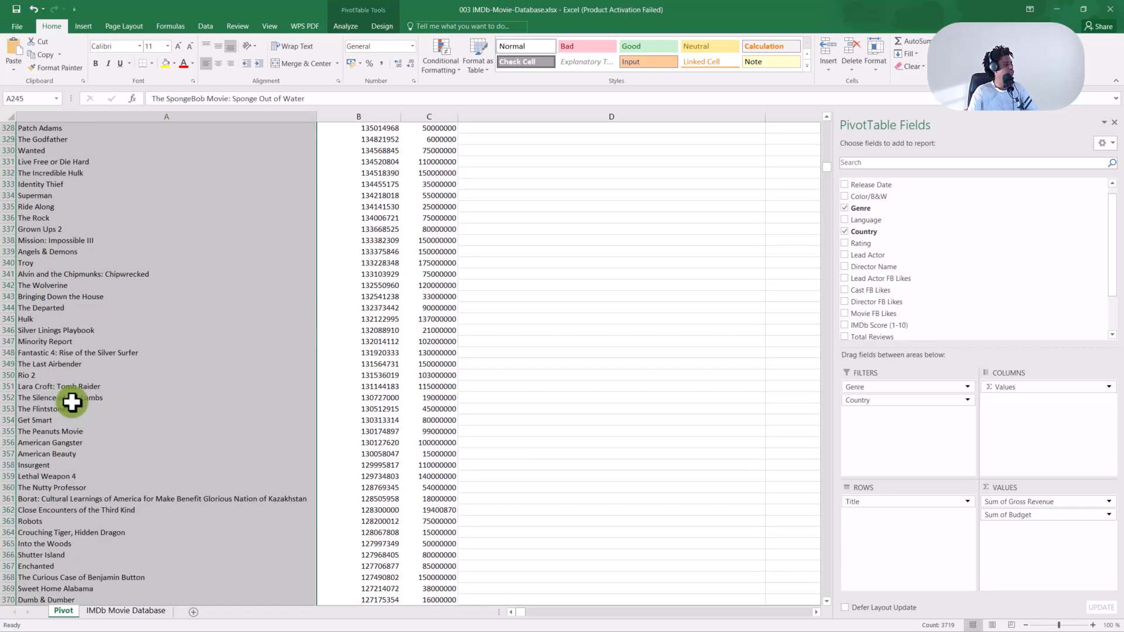
{"action": "scroll", "coordinate": [76, 402], "scroll_direction": "up", "scroll_amount": 4}
{"action": "scroll", "coordinate": [80, 402], "scroll_direction": "up", "scroll_amount": 17}
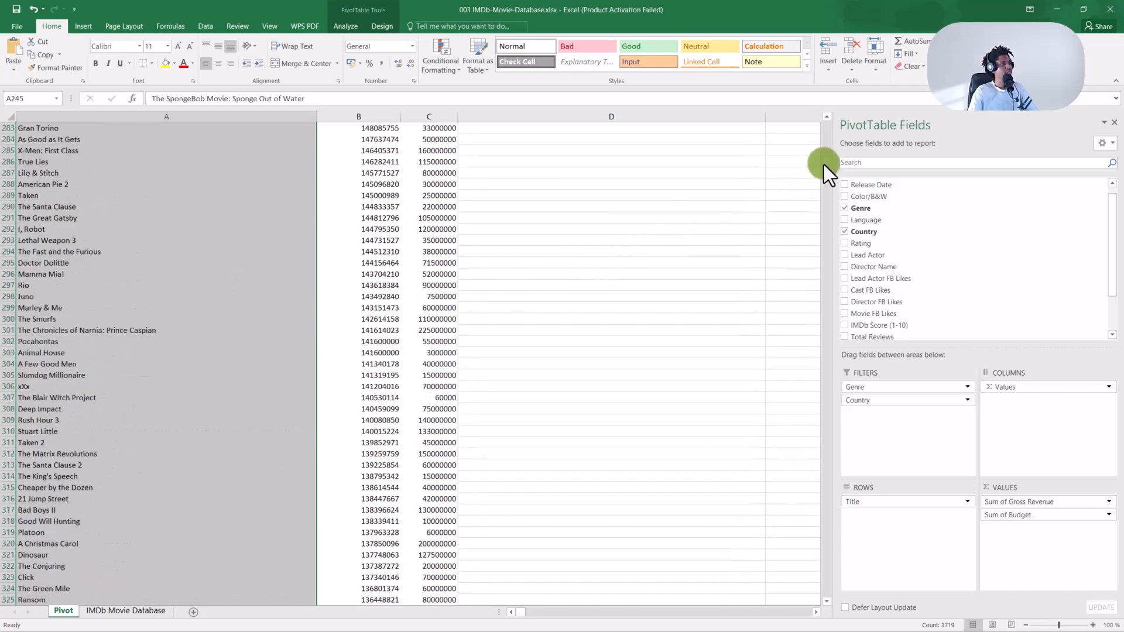
{"action": "left_click_drag", "start_coordinate": [825, 164], "coordinate": [826, 133]}
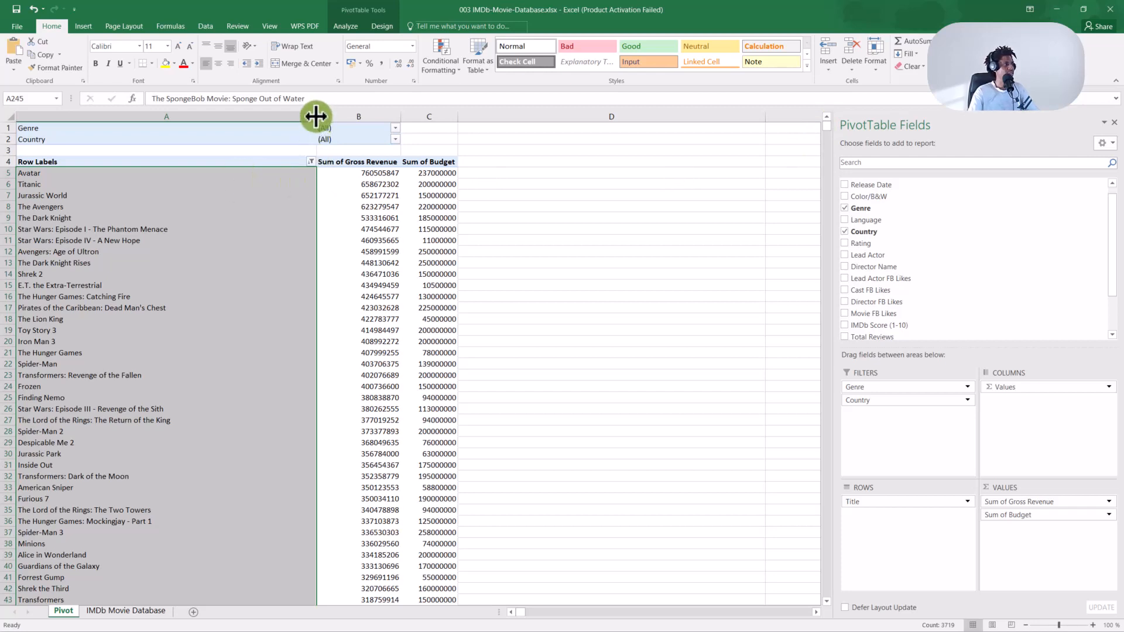
{"action": "left_click_drag", "start_coordinate": [315, 114], "coordinate": [251, 114]}
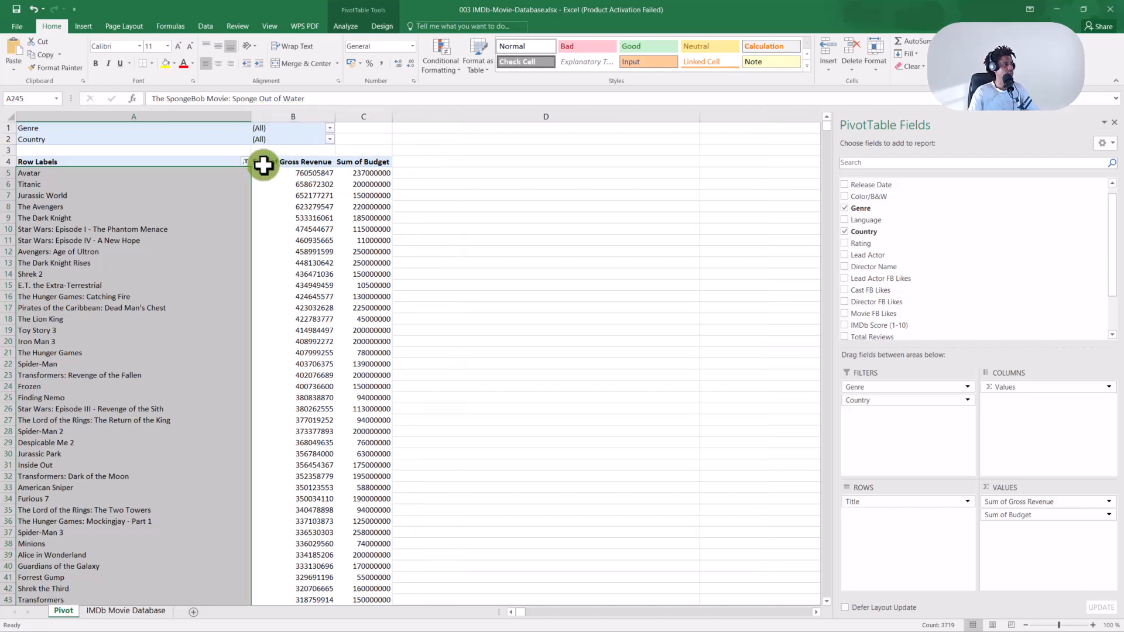
Apply an ends-with 't' Title filter, putting The Dark Knight first at 533316061 revenue.
{"action": "left_click", "coordinate": [245, 162]}
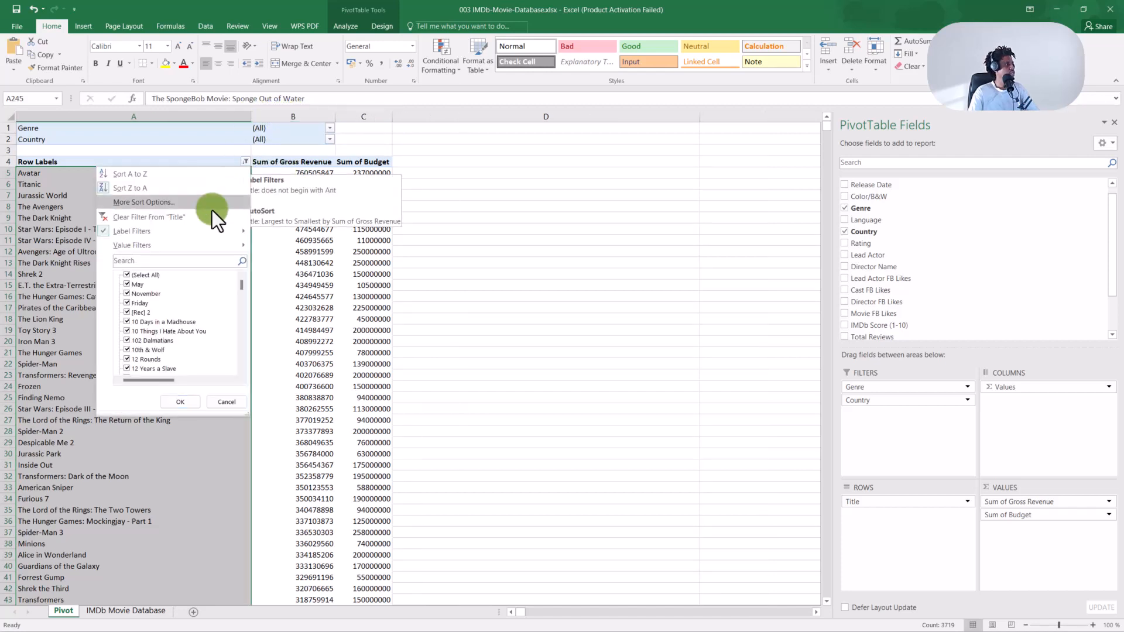
{"action": "mouse_move", "coordinate": [205, 236]}
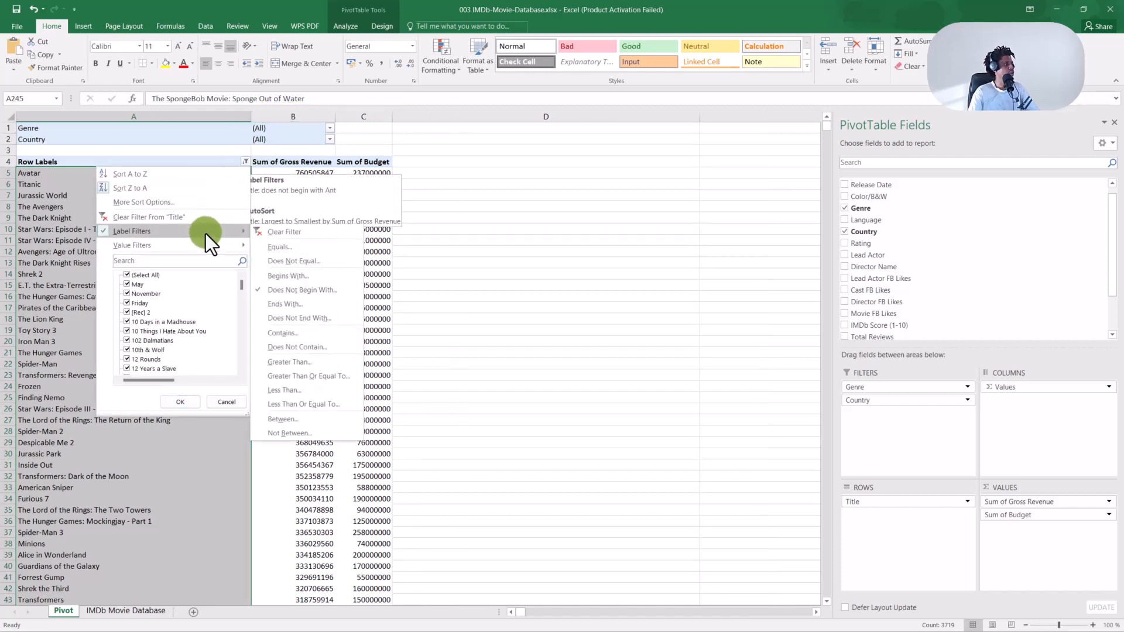
{"action": "left_click", "coordinate": [297, 306]}
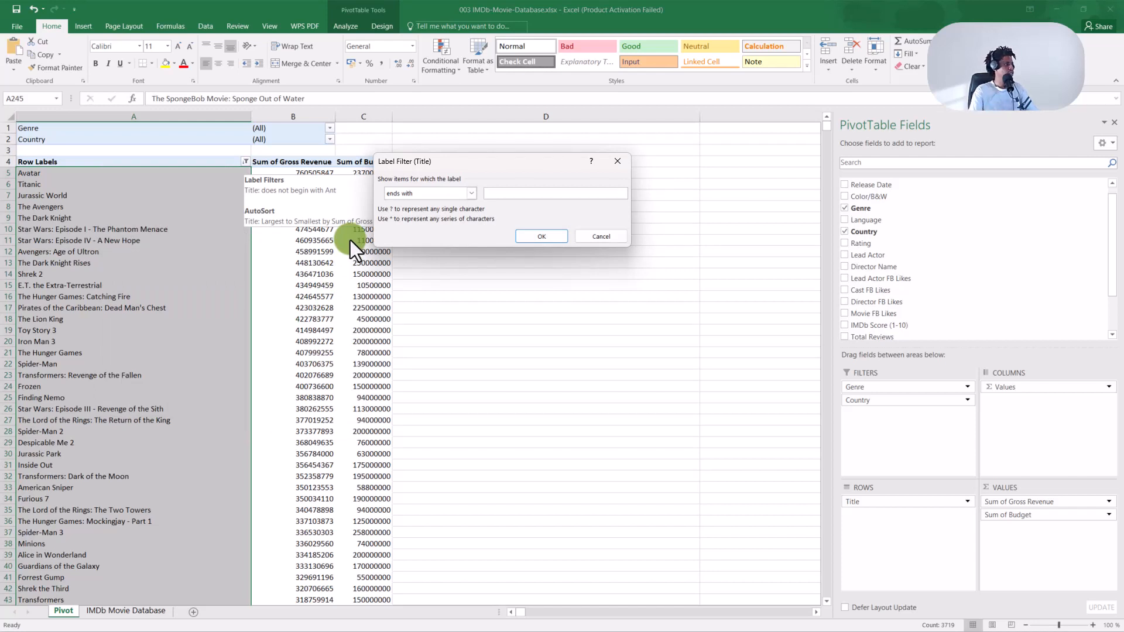
{"action": "type", "text": "t"}
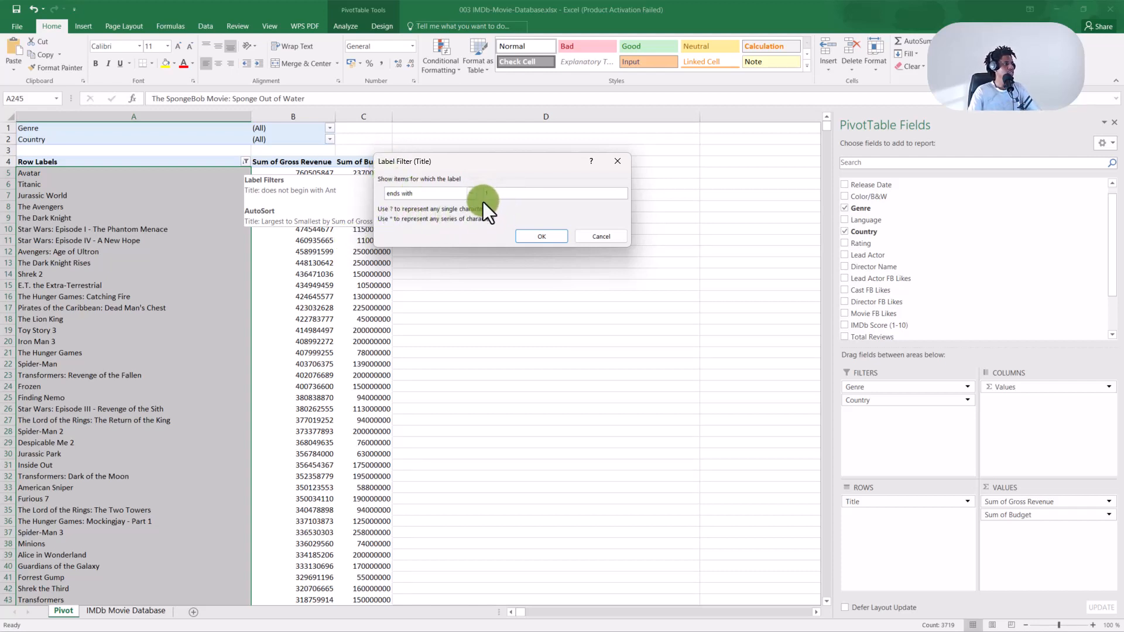
{"action": "left_click", "coordinate": [524, 234]}
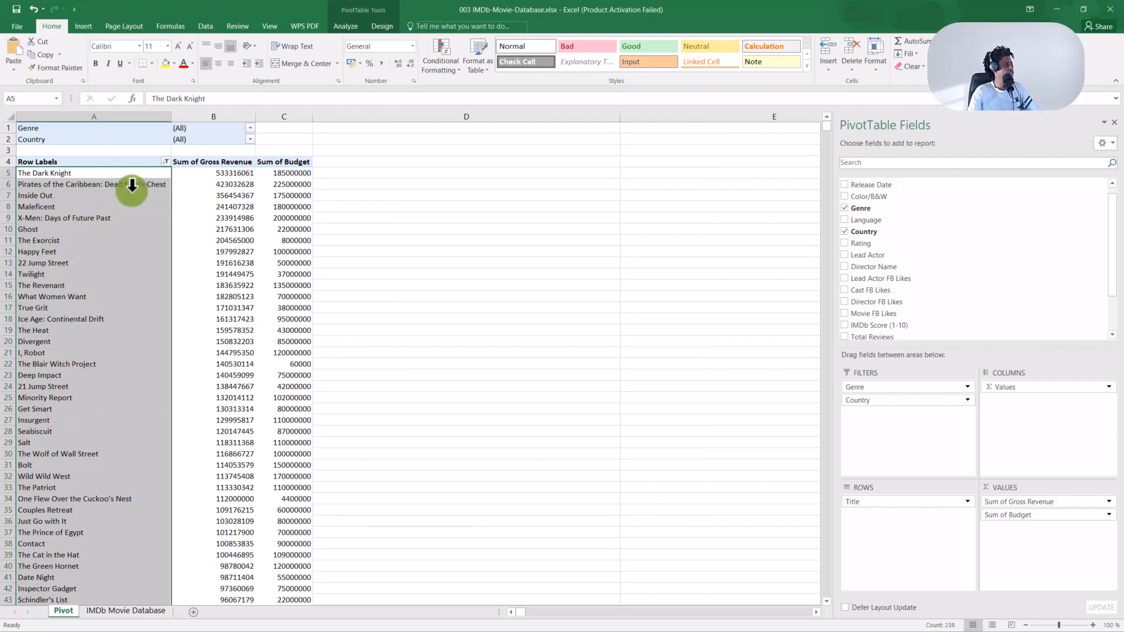
{"action": "left_click", "coordinate": [155, 186]}
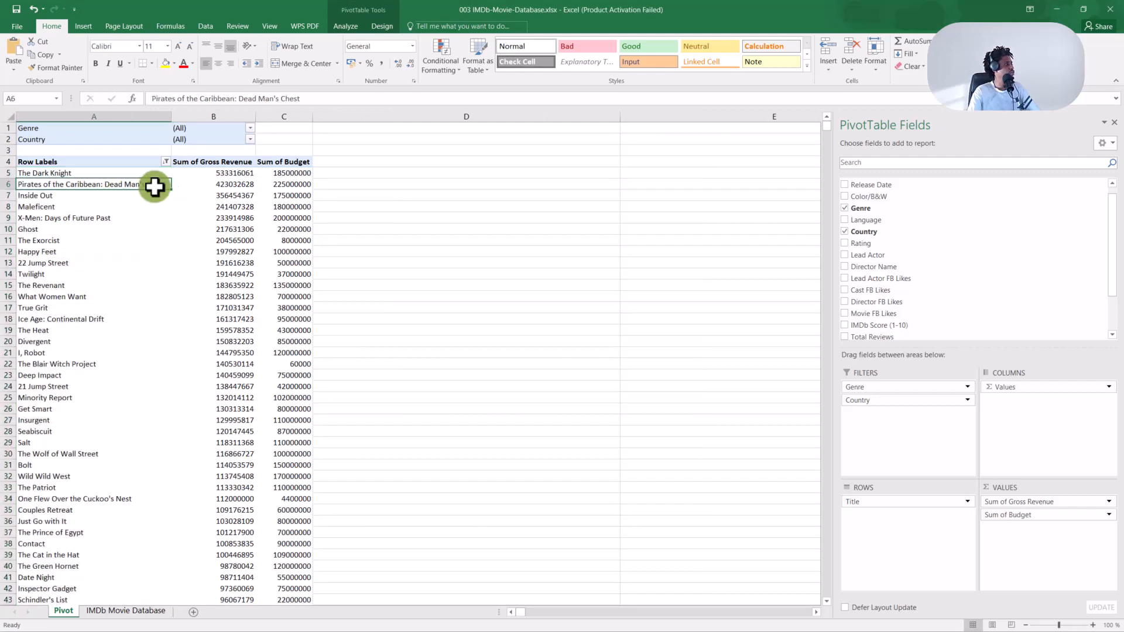
{"action": "left_click", "coordinate": [56, 171]}
{"action": "left_click", "coordinate": [49, 196]}
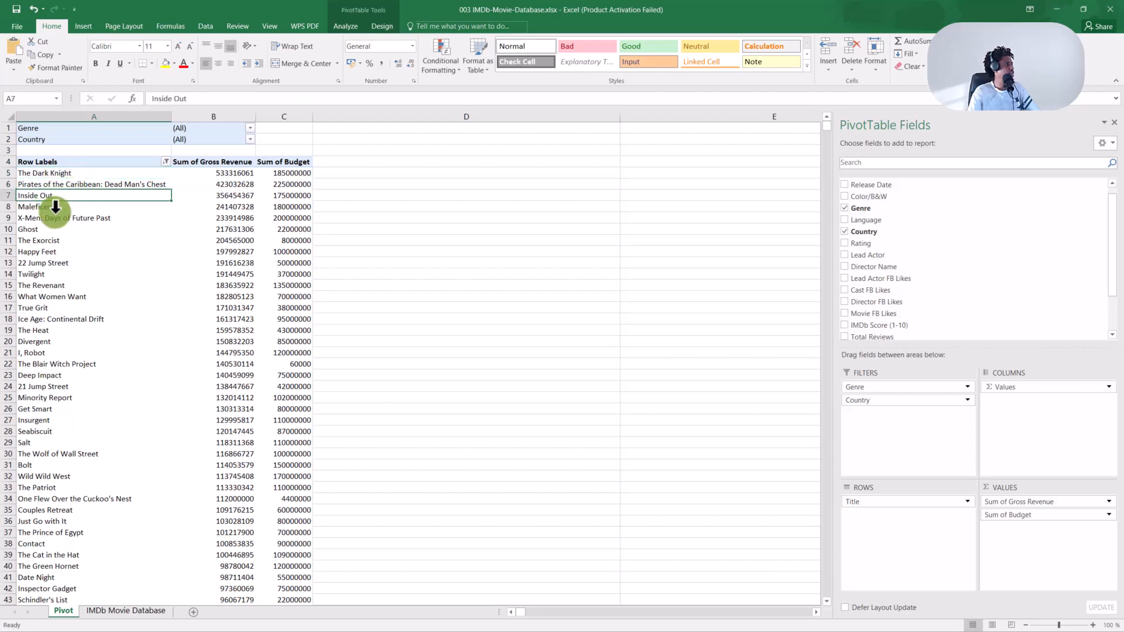
{"action": "left_click", "coordinate": [50, 207]}
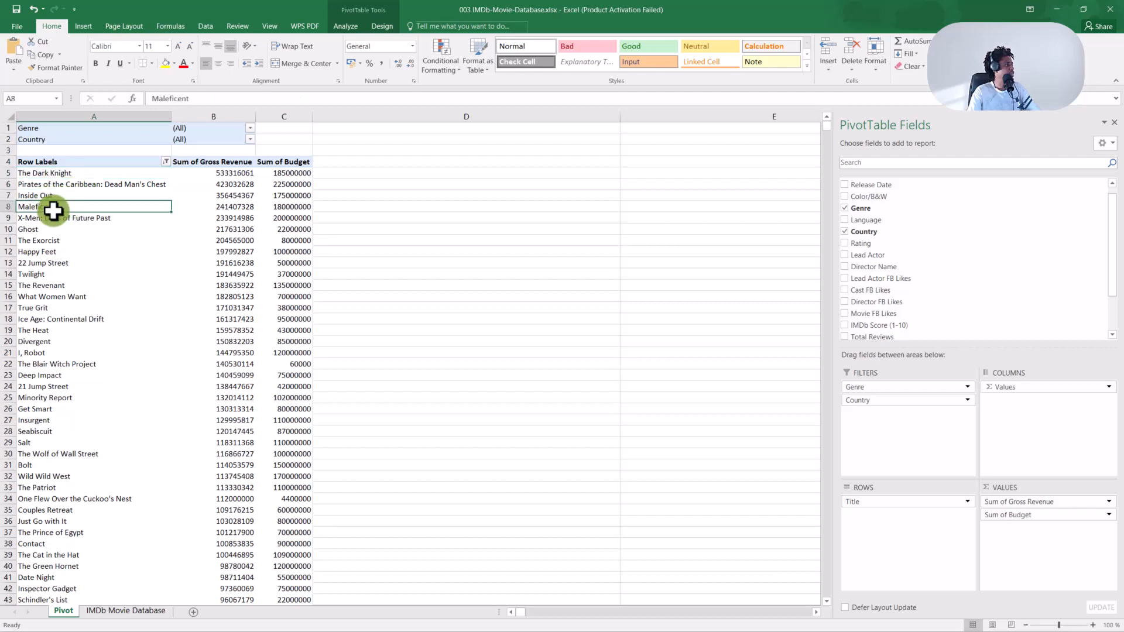
{"action": "left_click", "coordinate": [109, 222]}
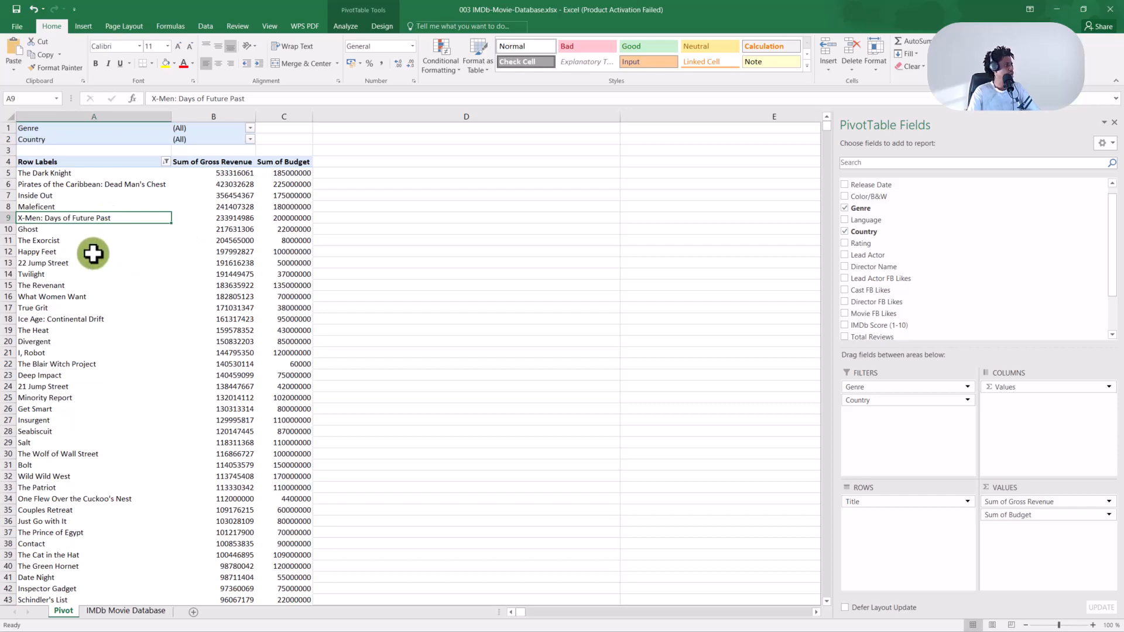
{"action": "scroll", "coordinate": [93, 251], "scroll_direction": "down", "scroll_amount": 9}
{"action": "scroll", "coordinate": [111, 297], "scroll_direction": "down", "scroll_amount": 11}
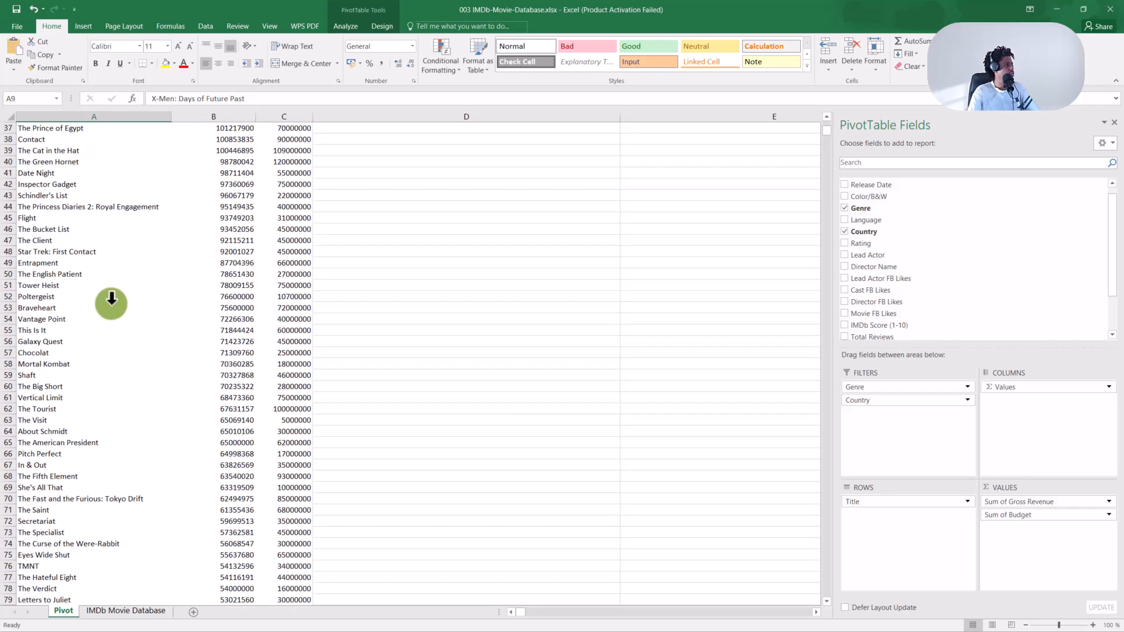
{"action": "scroll", "coordinate": [113, 304], "scroll_direction": "down", "scroll_amount": 3}
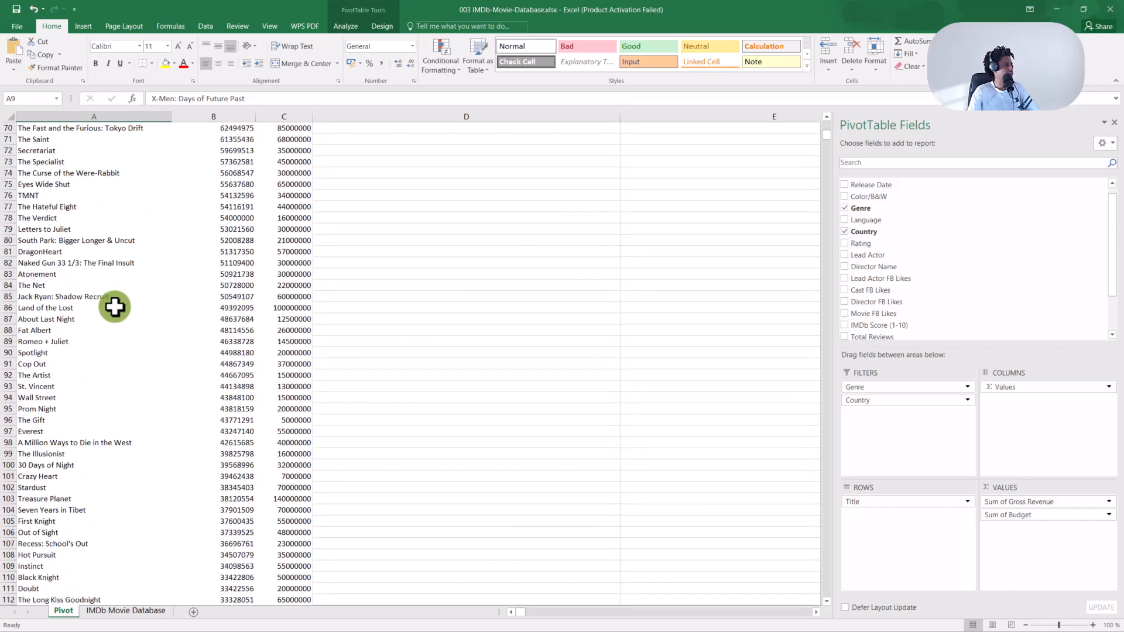
{"action": "scroll", "coordinate": [115, 252], "scroll_direction": "up", "scroll_amount": 6}
{"action": "scroll", "coordinate": [118, 255], "scroll_direction": "up", "scroll_amount": 11}
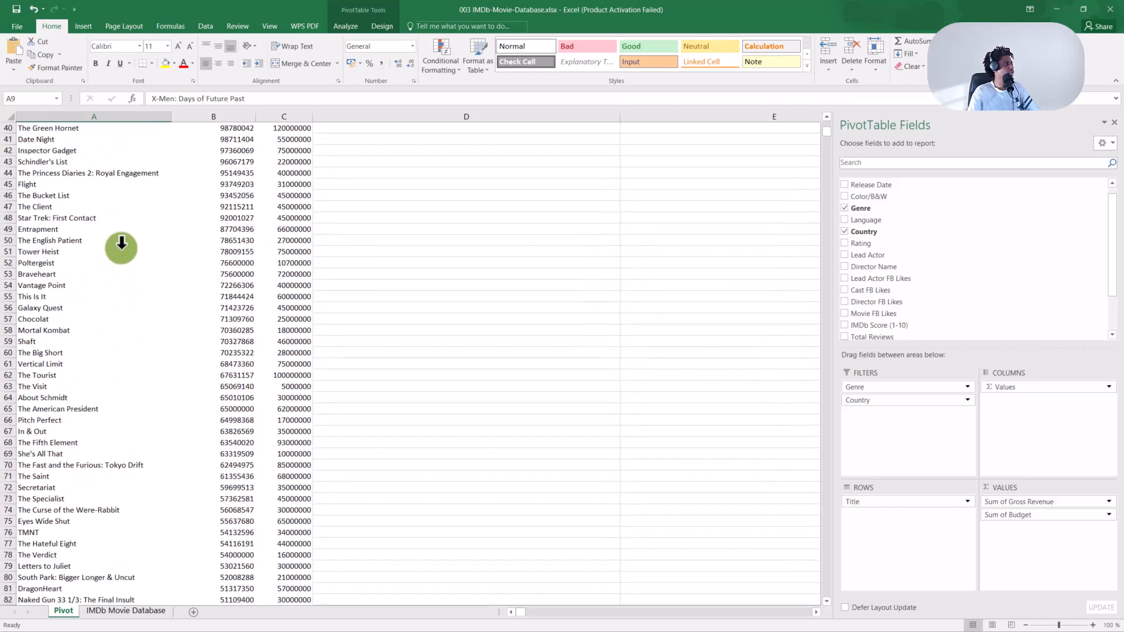
{"action": "left_click", "coordinate": [134, 246]}
Change the ends-with value from t to Night, leaving 17 titles totalling 979553380 revenue.
{"action": "key", "text": "ctrl+Up"}
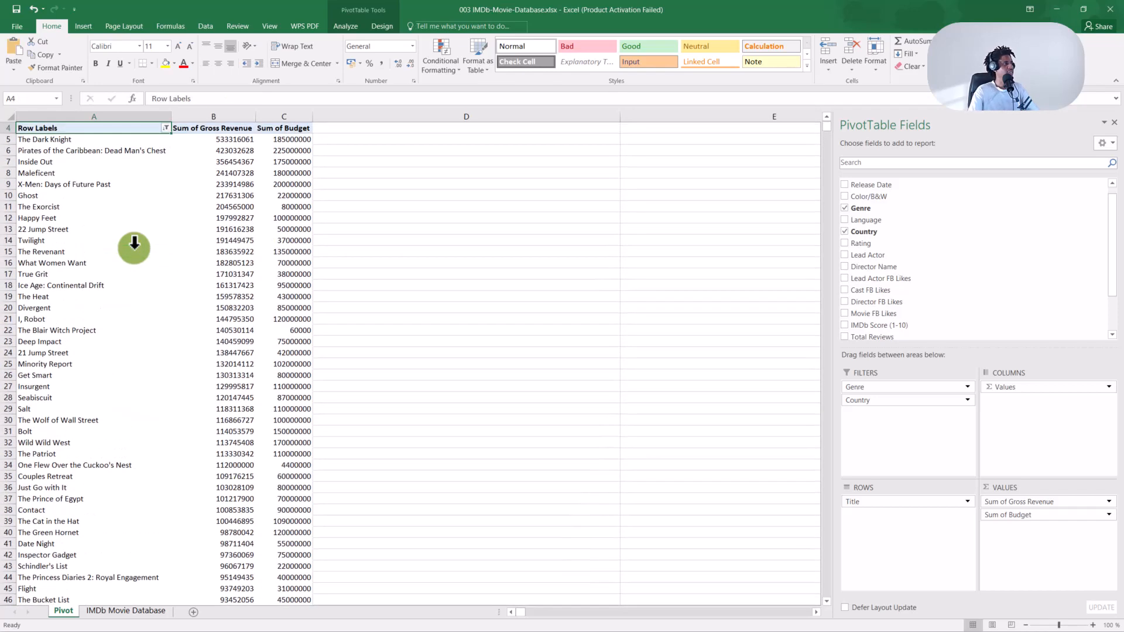
{"action": "left_click", "coordinate": [166, 128]}
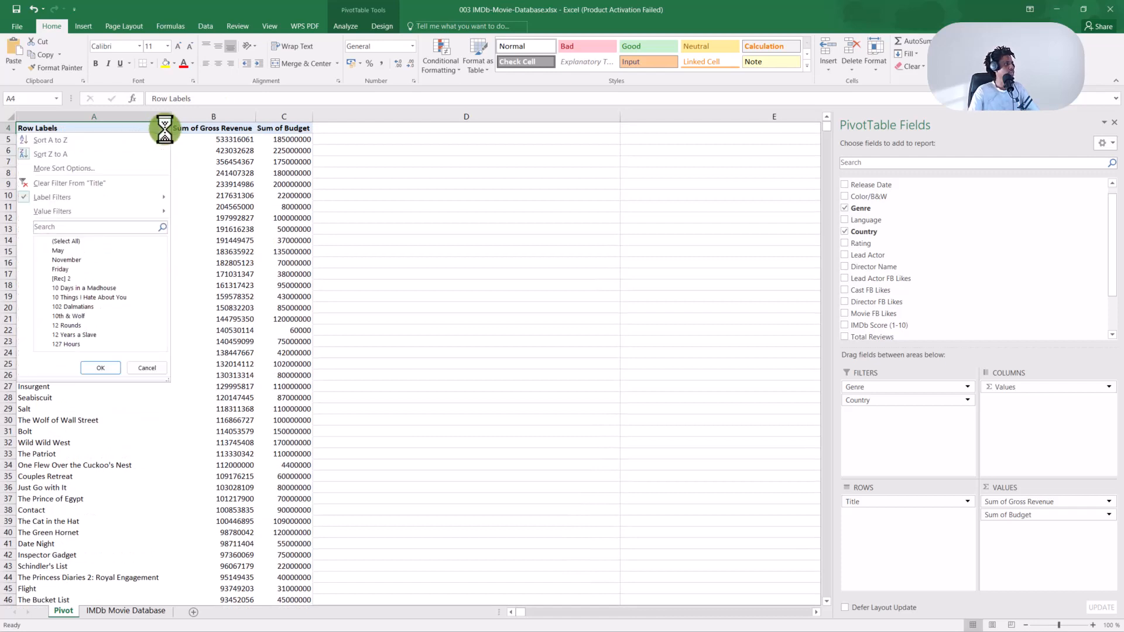
{"action": "mouse_move", "coordinate": [142, 213]}
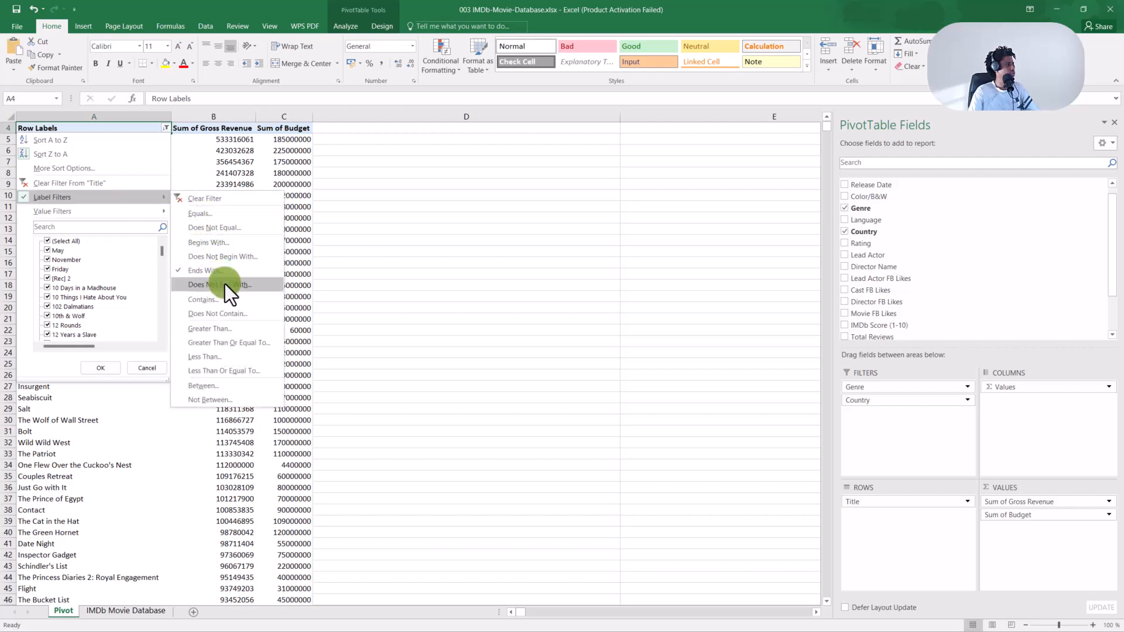
{"action": "left_click", "coordinate": [223, 273]}
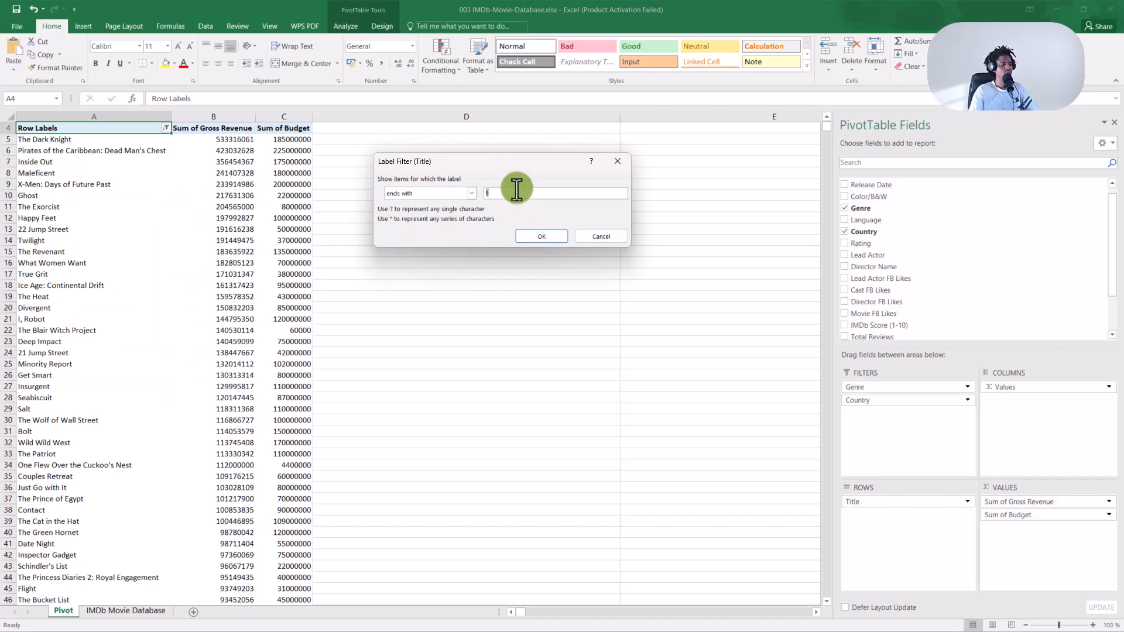
{"action": "type", "text": "Ni"}
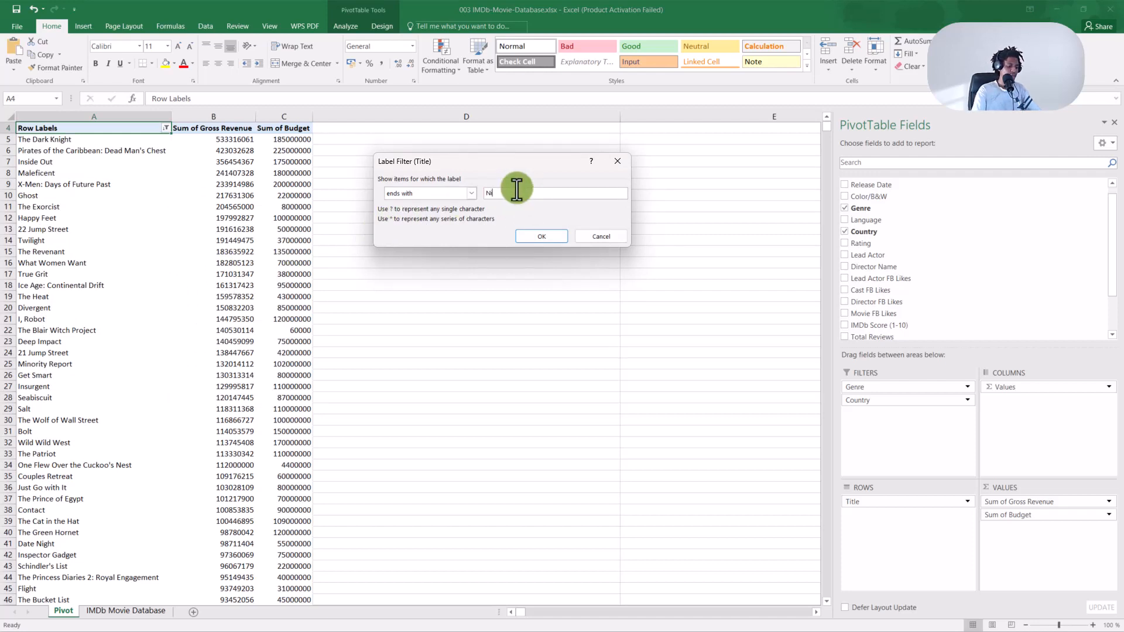
{"action": "type", "text": "ght"}
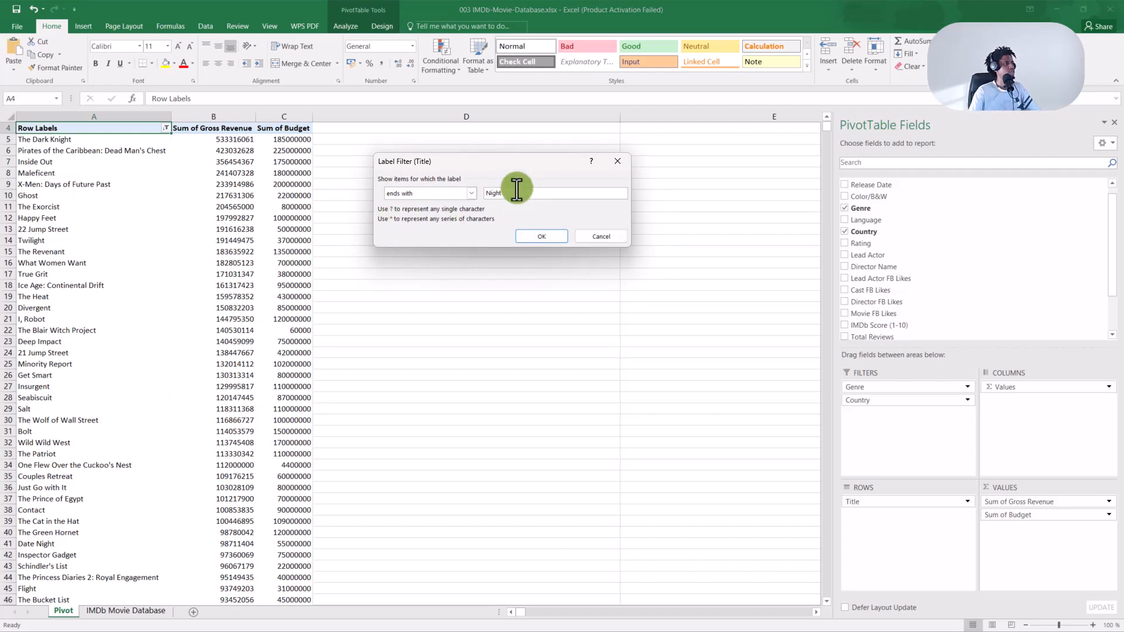
{"action": "left_click", "coordinate": [536, 237]}
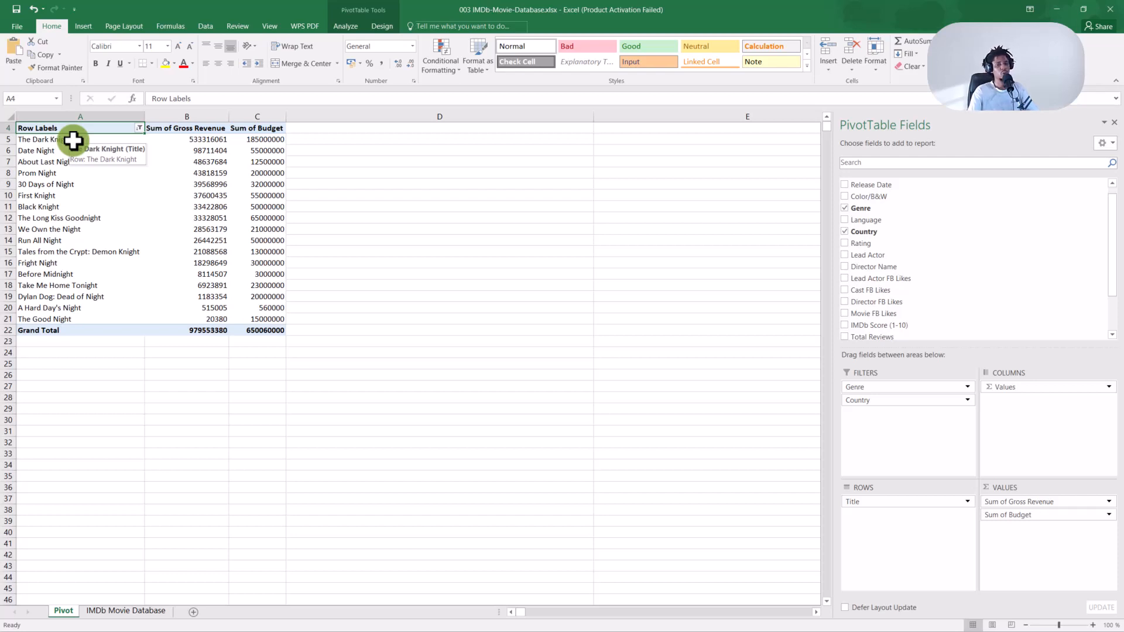
{"action": "left_click", "coordinate": [71, 186]}
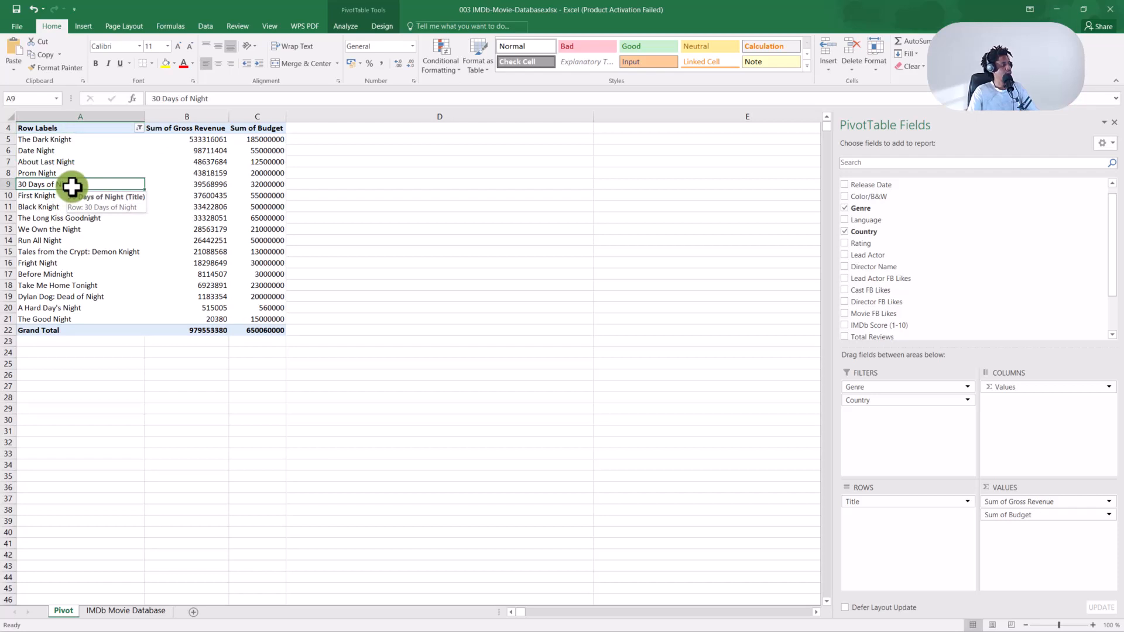
{"action": "left_click", "coordinate": [63, 139]}
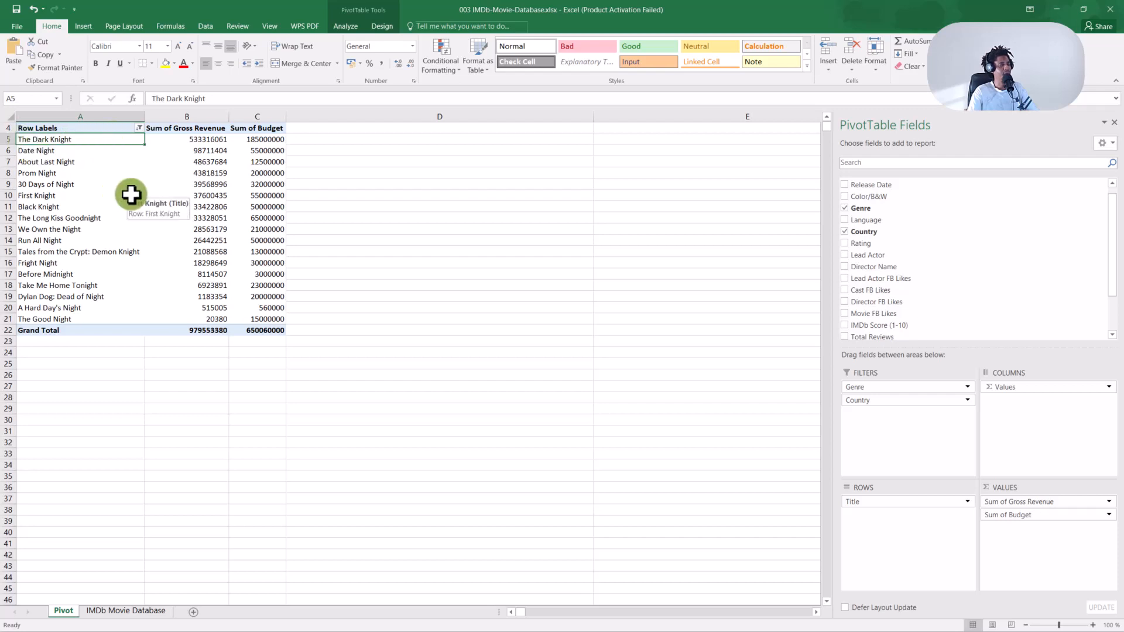
{"action": "left_click", "coordinate": [88, 221]}
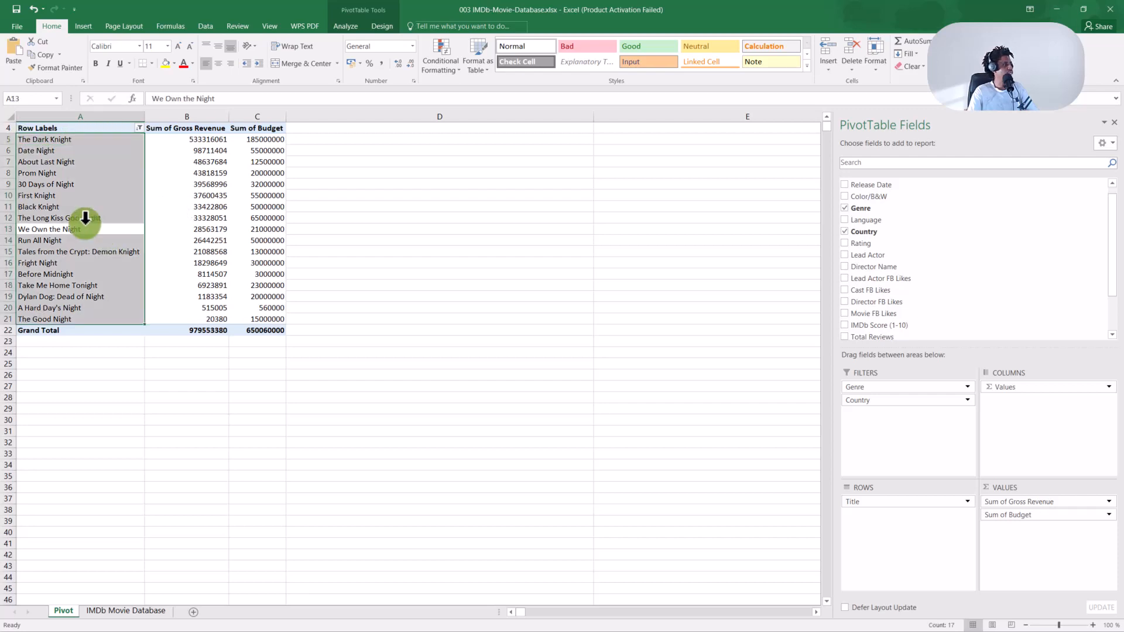
{"action": "left_click", "coordinate": [89, 220]}
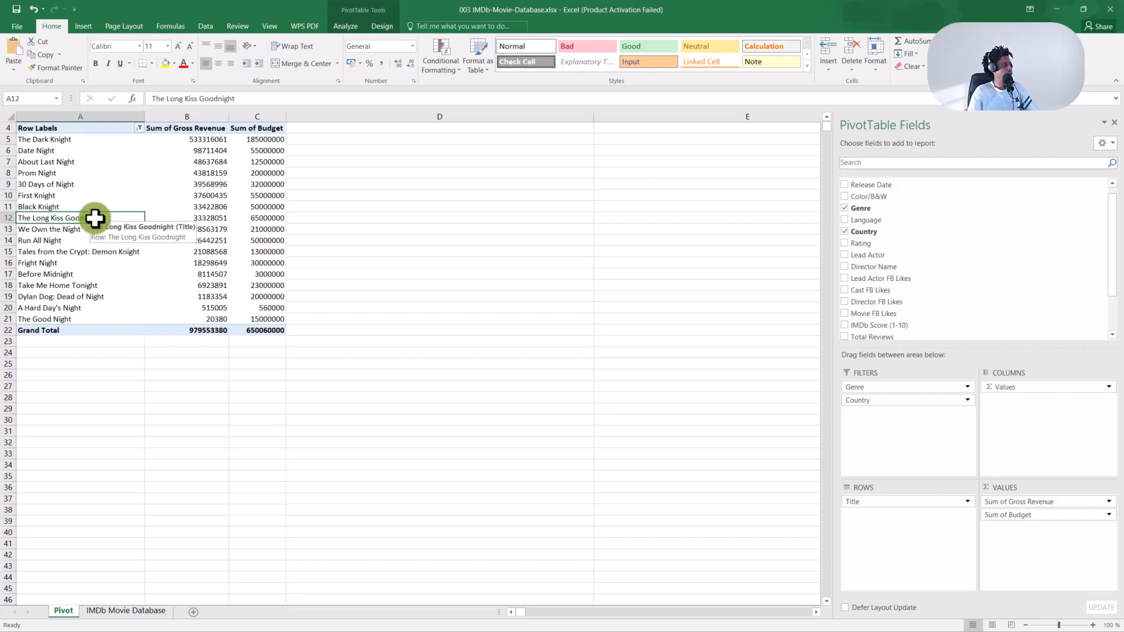
{"action": "left_click", "coordinate": [105, 286]}
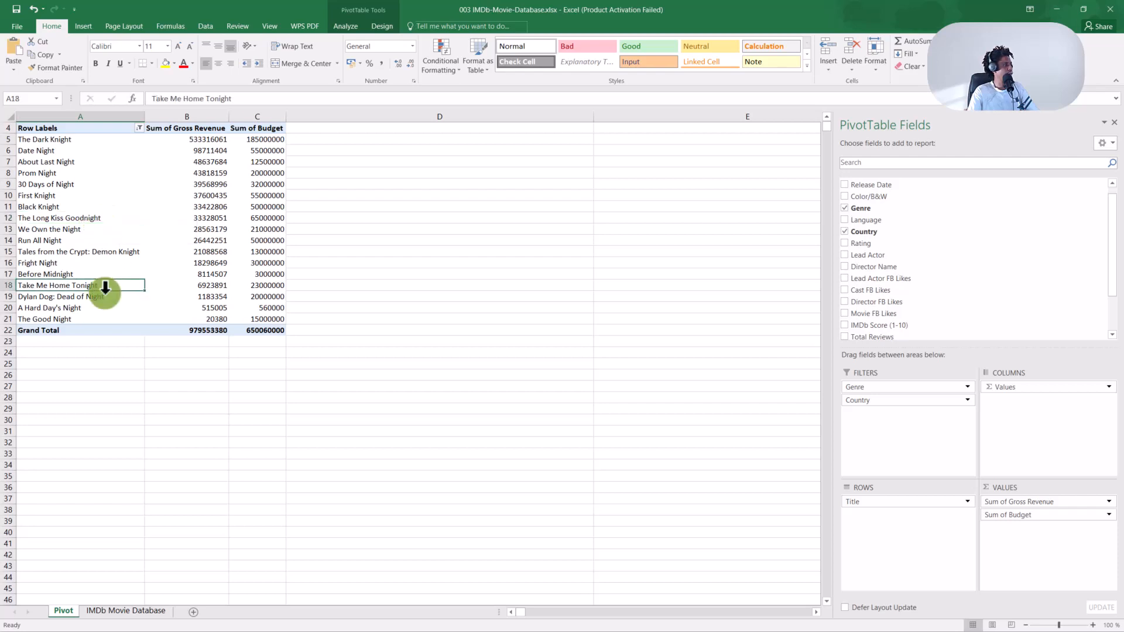
{"action": "left_click", "coordinate": [92, 322]}
{"action": "left_click", "coordinate": [90, 308]}
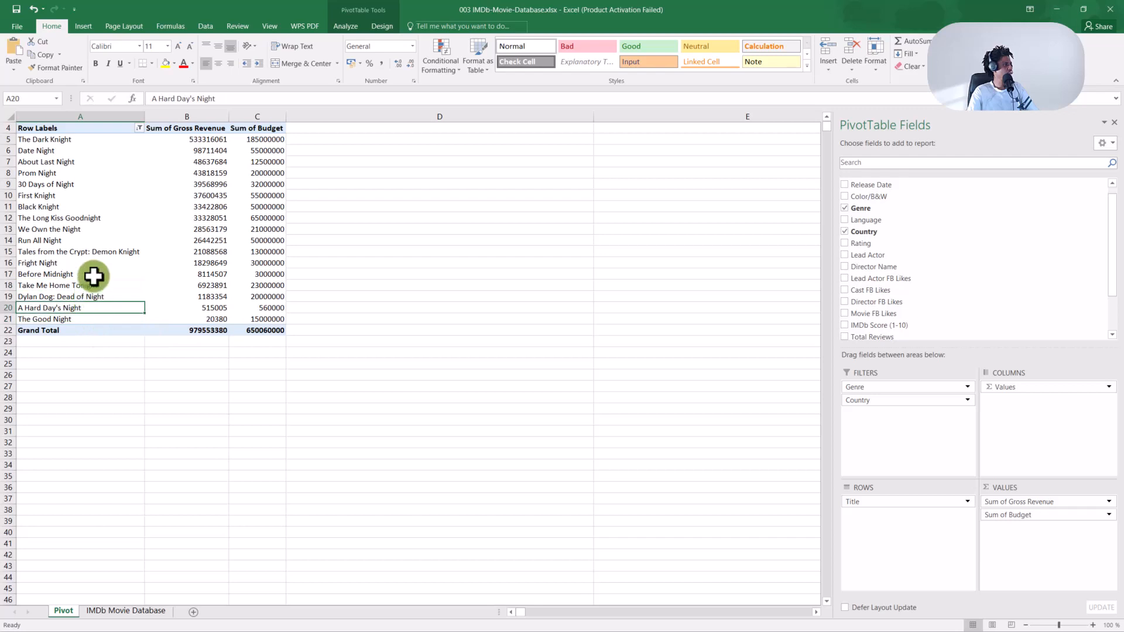
{"action": "left_click", "coordinate": [127, 251]}
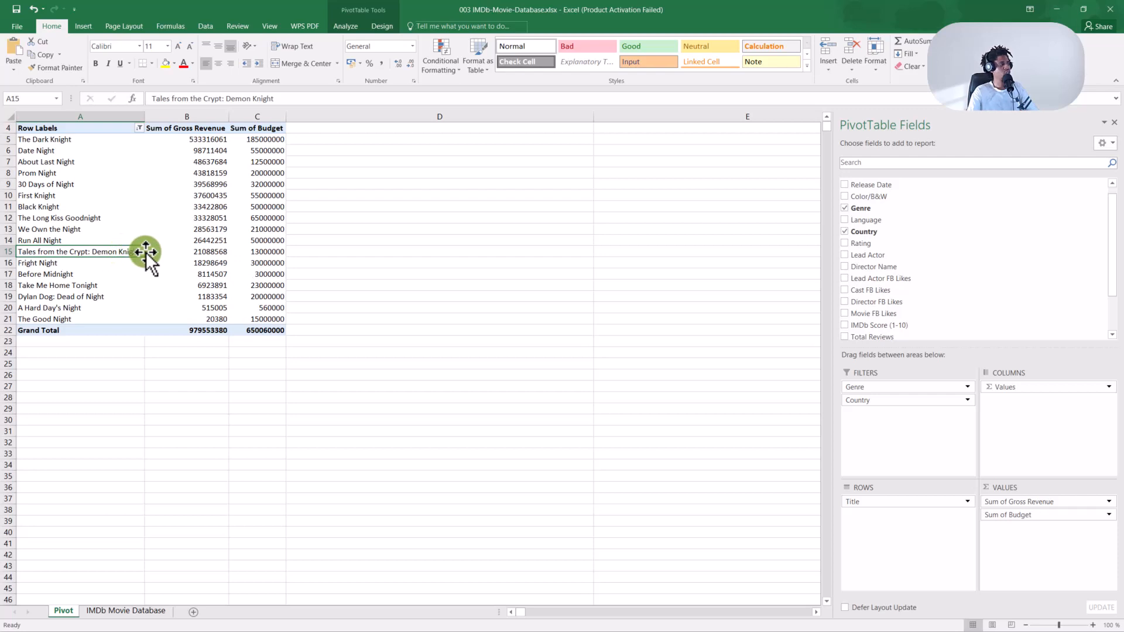
{"action": "left_click", "coordinate": [135, 131]}
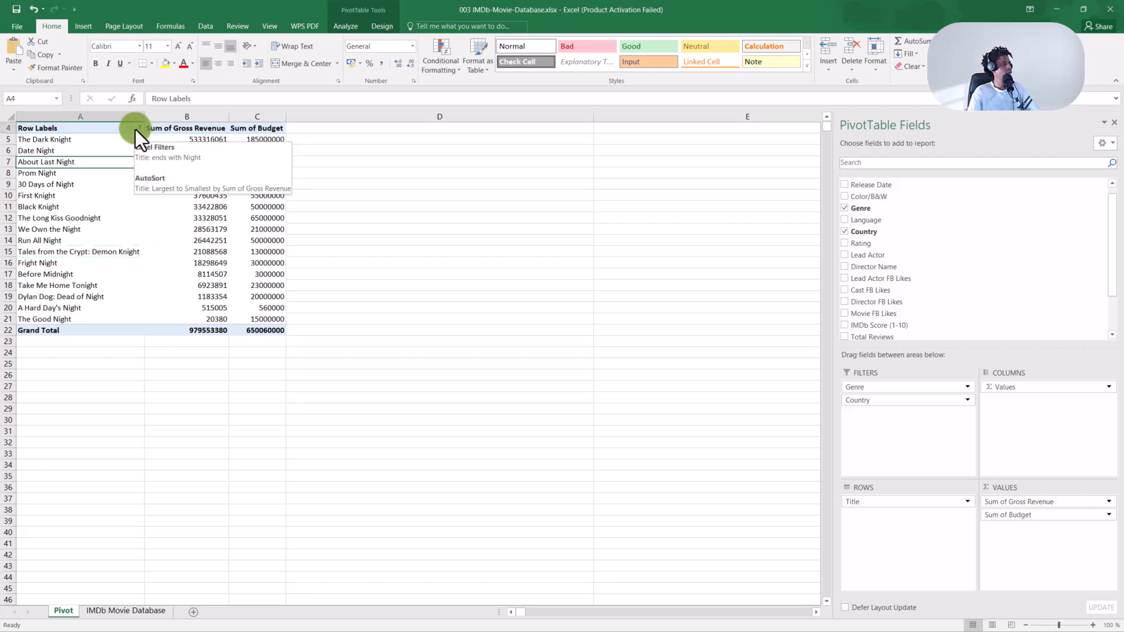
Apply a contains 'own' Title filter, listing titles like Grown Ups and Black Hawk Down.
{"action": "left_click", "coordinate": [139, 129]}
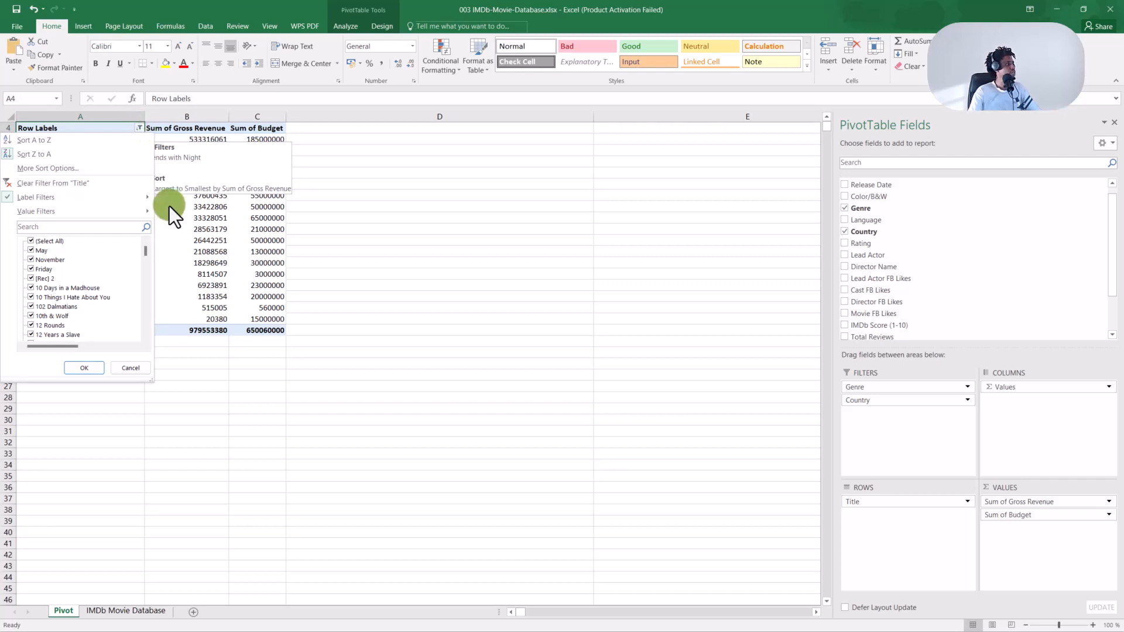
{"action": "mouse_move", "coordinate": [137, 196]}
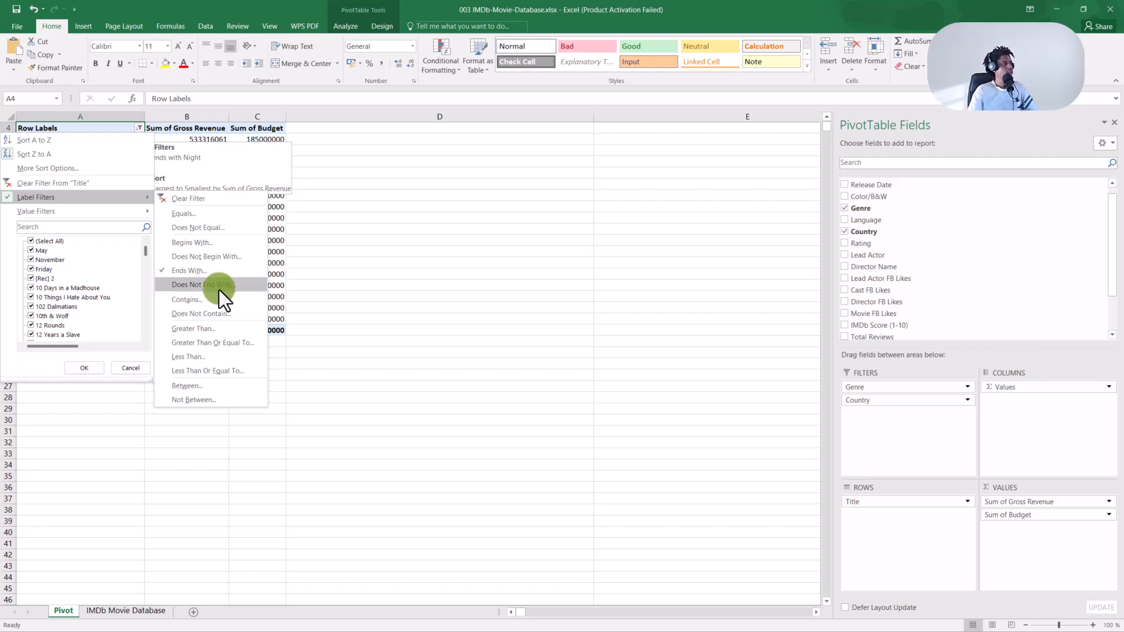
{"action": "left_click", "coordinate": [213, 299]}
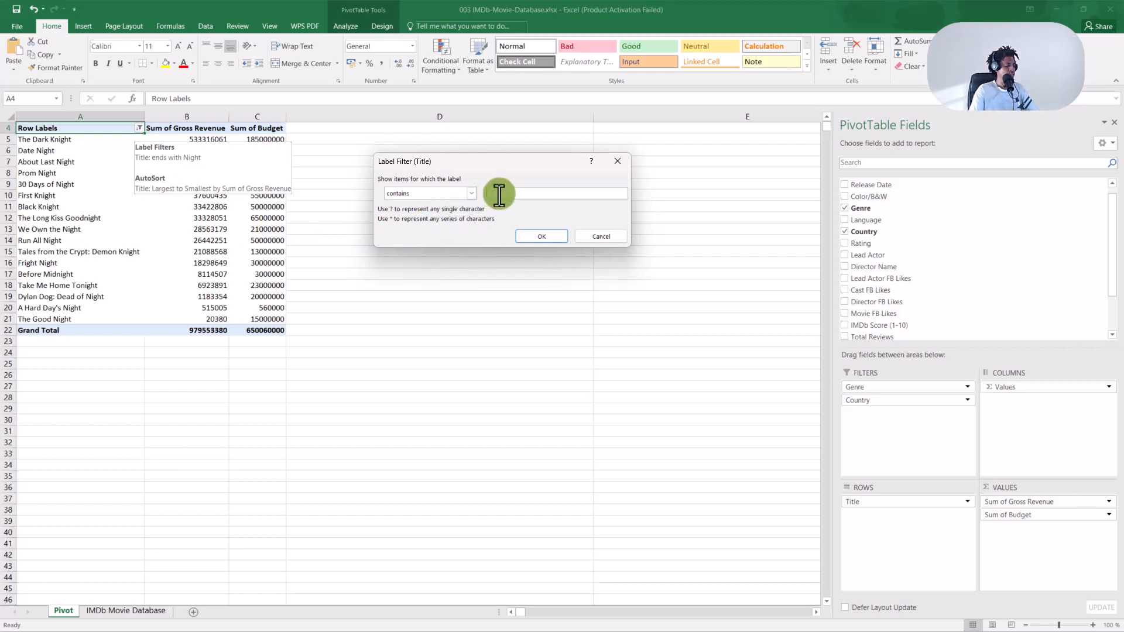
{"action": "type", "text": "own"}
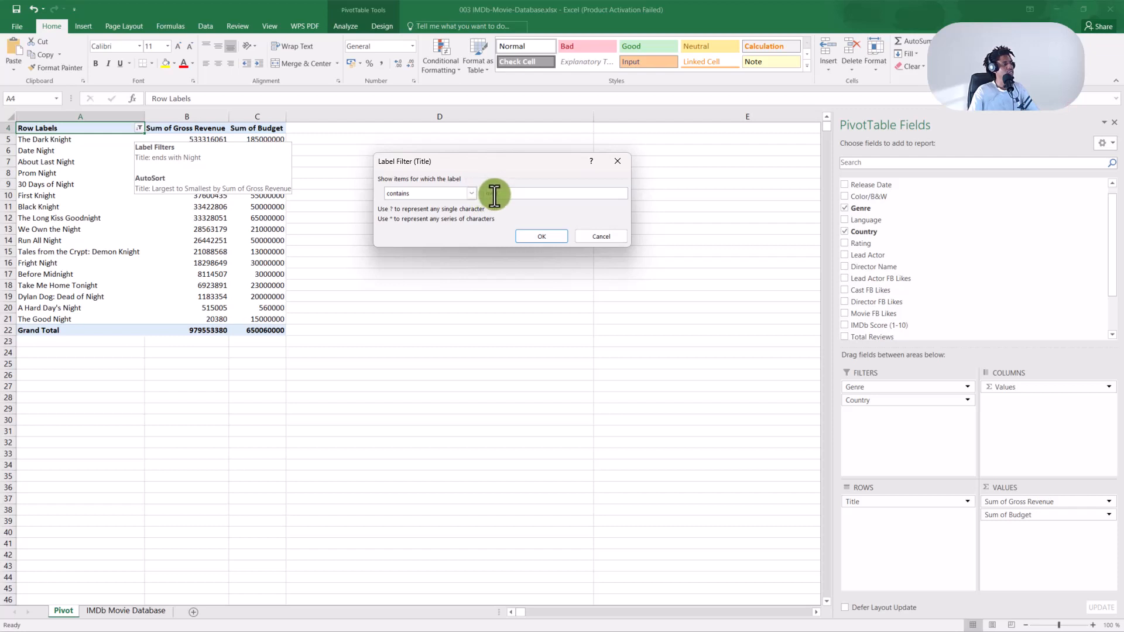
{"action": "left_click", "coordinate": [542, 237]}
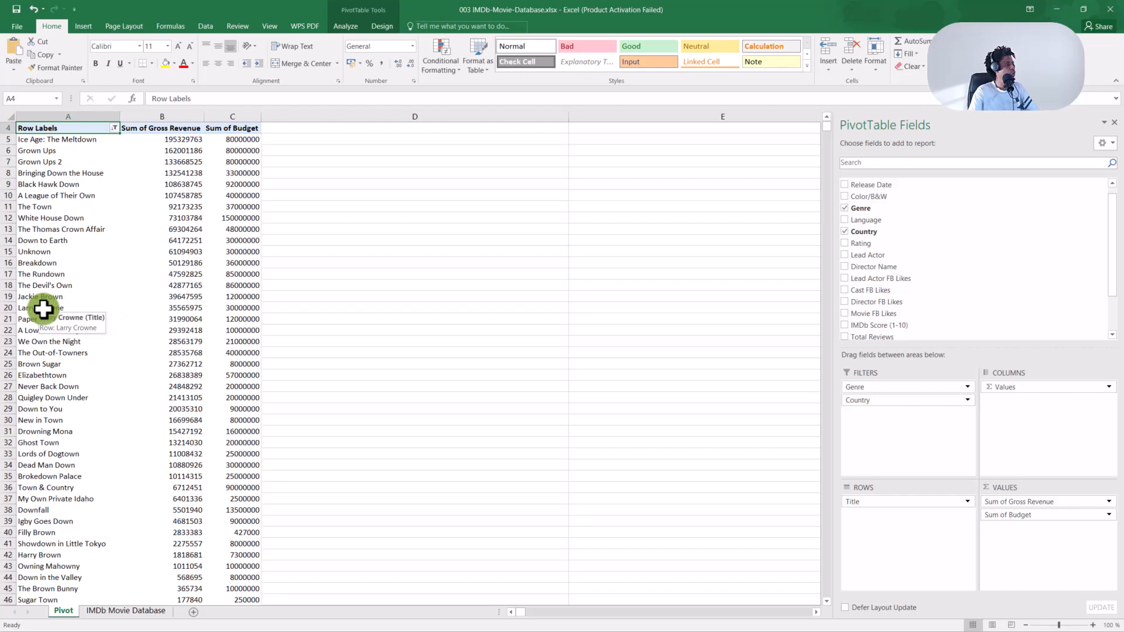
{"action": "scroll", "coordinate": [55, 433], "scroll_direction": "down", "scroll_amount": 3}
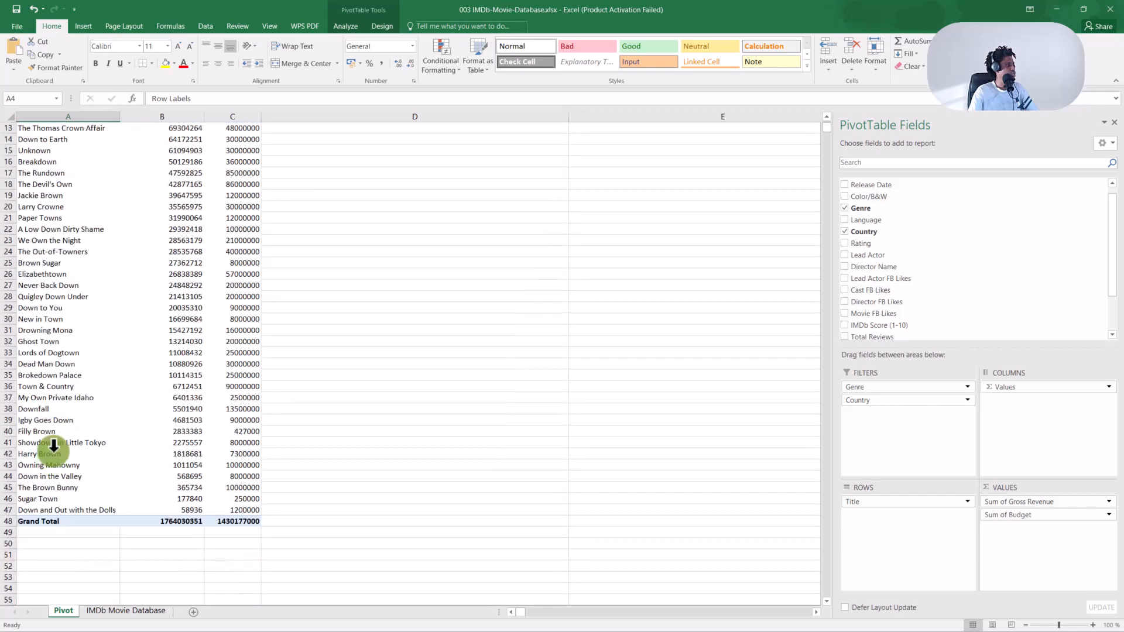
{"action": "scroll", "coordinate": [52, 445], "scroll_direction": "up", "scroll_amount": 3}
{"action": "scroll", "coordinate": [54, 430], "scroll_direction": "up", "scroll_amount": 1}
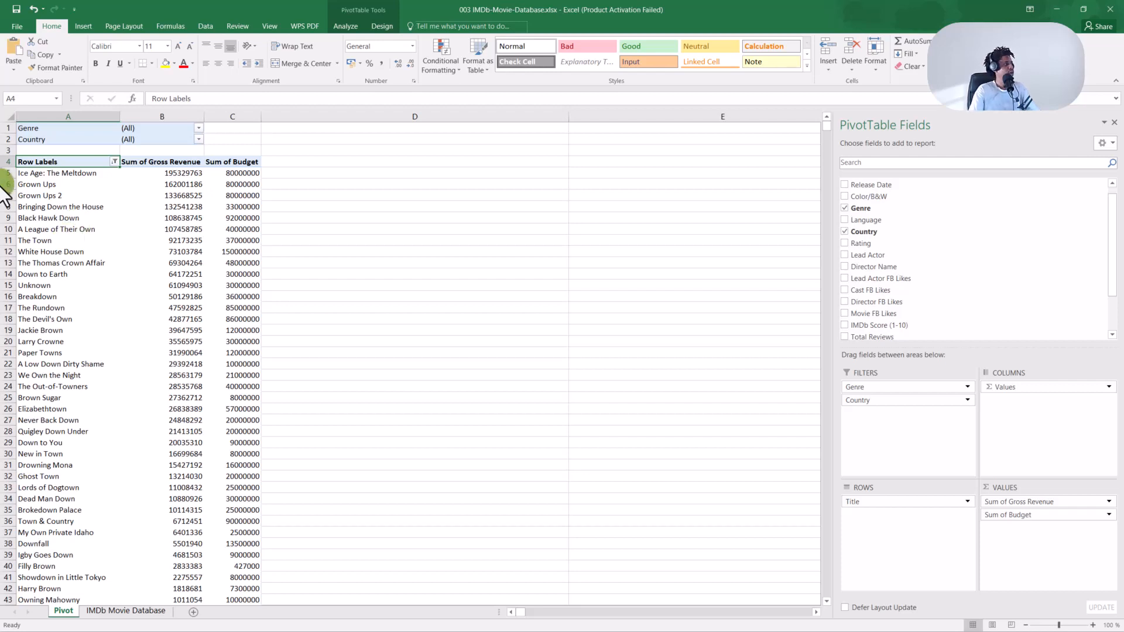
Apply an is-between Title filter leaving G–J titles, led by Jurassic World at 652177271.
{"action": "left_click", "coordinate": [115, 162]}
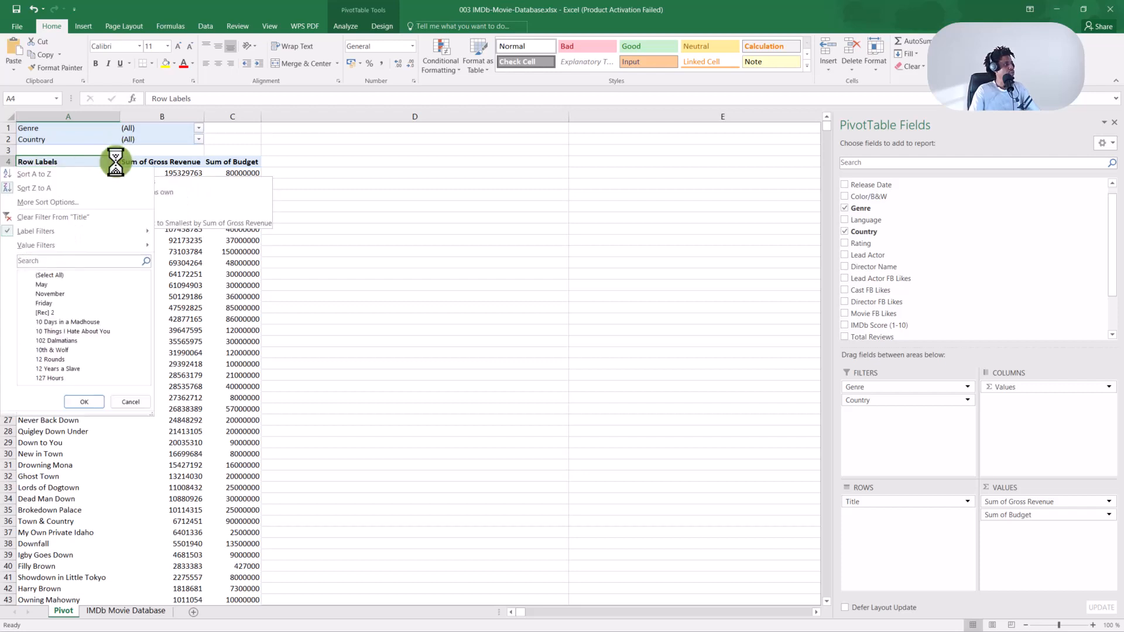
{"action": "mouse_move", "coordinate": [108, 230]}
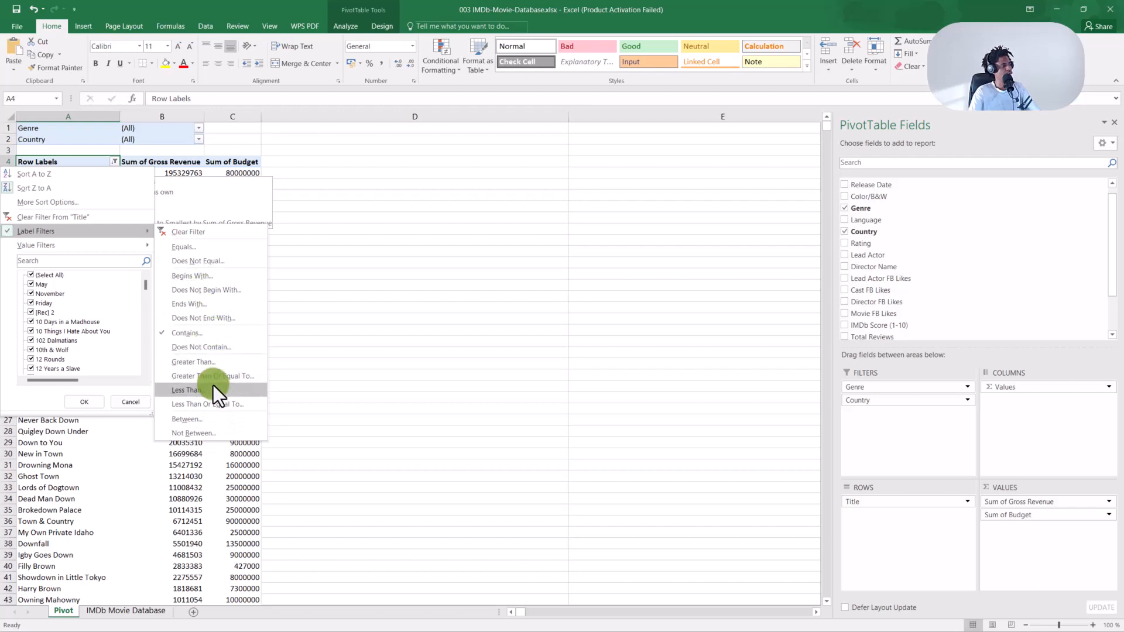
{"action": "left_click", "coordinate": [216, 419]}
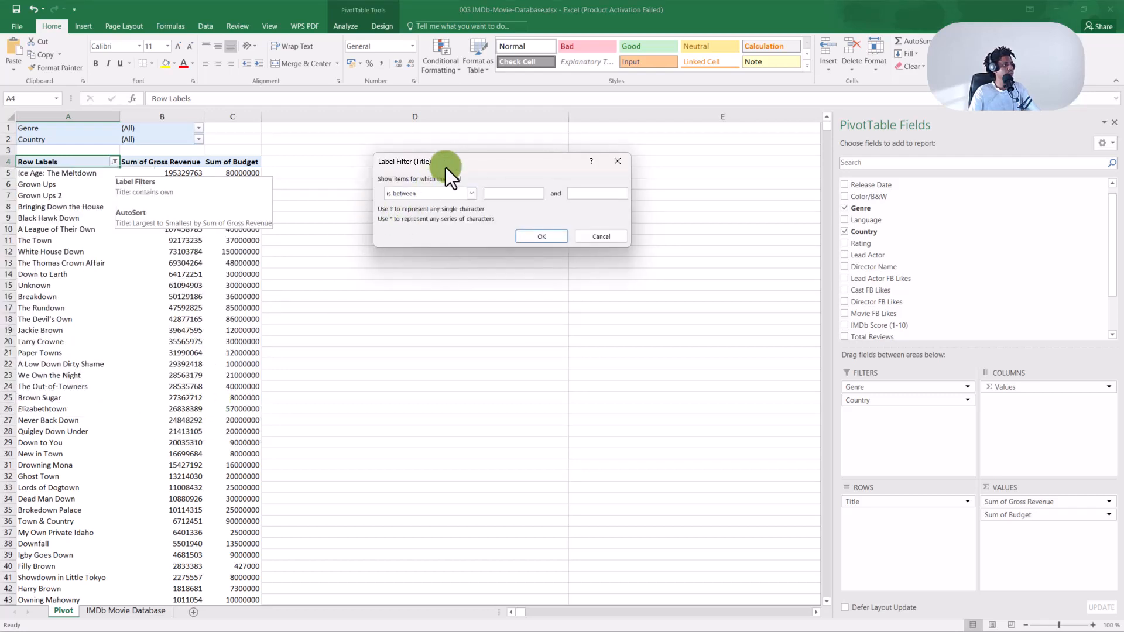
{"action": "left_click_drag", "start_coordinate": [465, 159], "coordinate": [479, 161]}
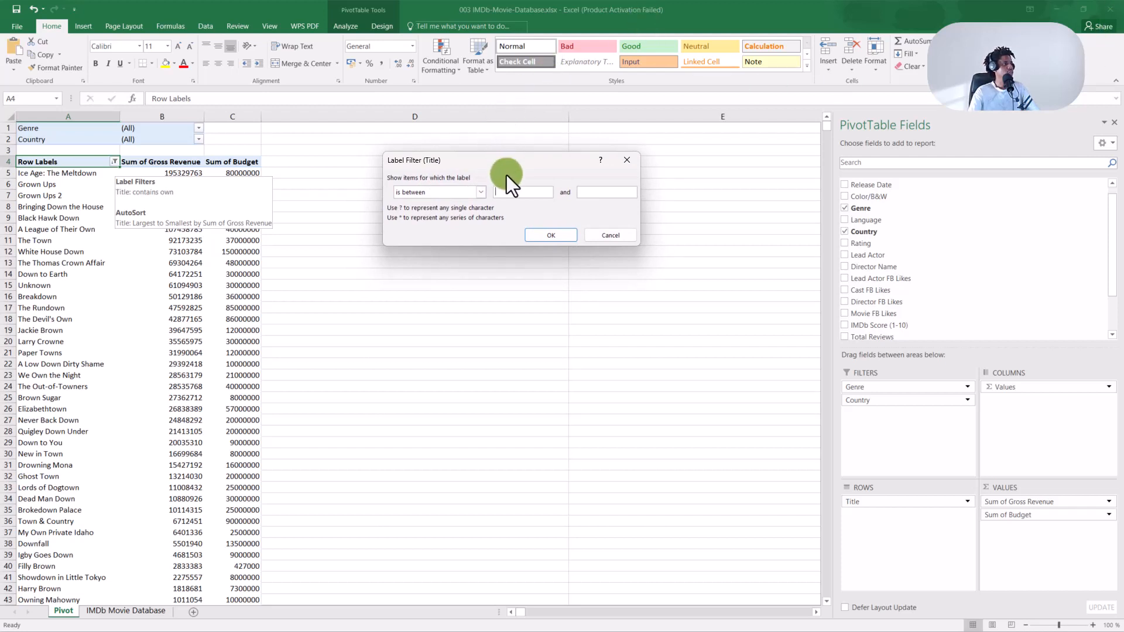
{"action": "left_click_drag", "start_coordinate": [507, 166], "coordinate": [510, 158]}
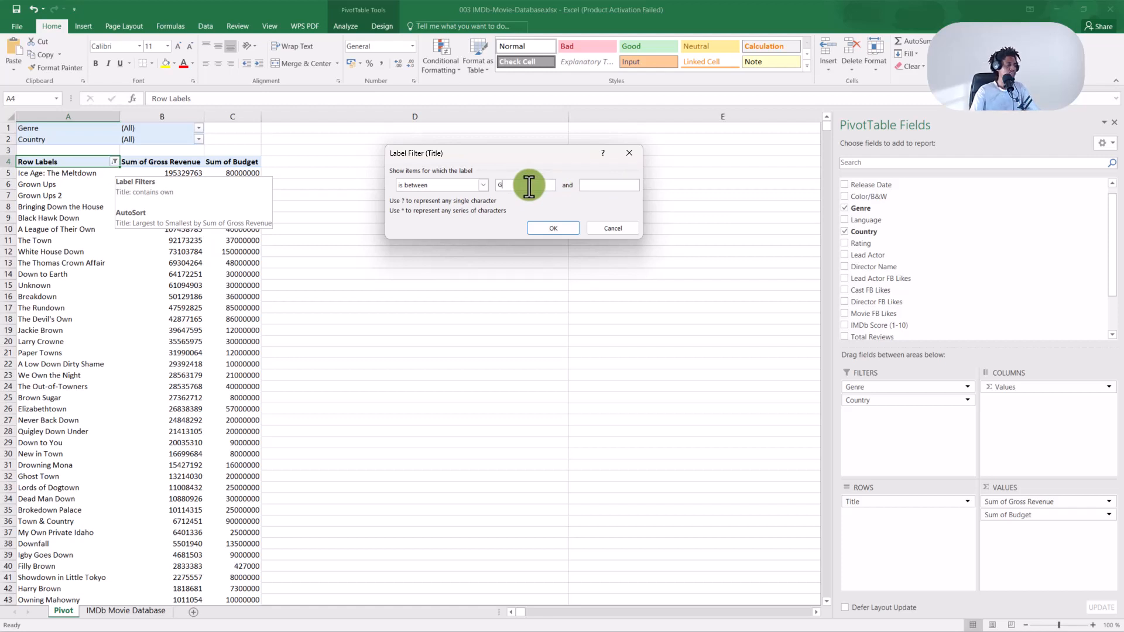
{"action": "type", "text": "C"}
{"action": "left_click", "coordinate": [556, 229]}
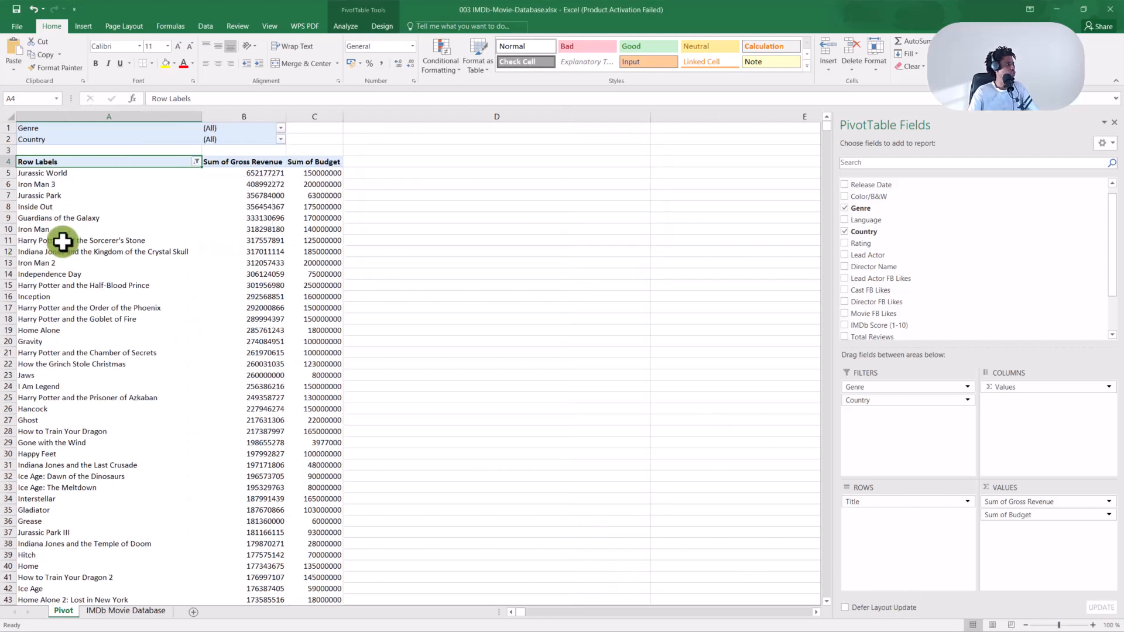
{"action": "left_click", "coordinate": [25, 343]}
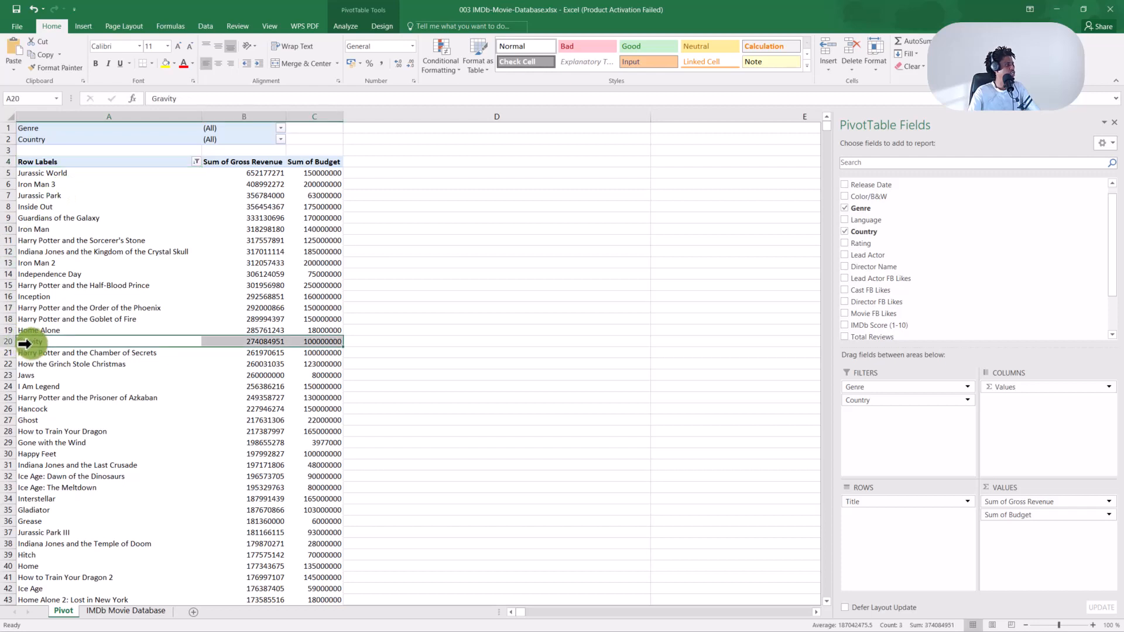
{"action": "left_click", "coordinate": [44, 177]}
{"action": "left_click", "coordinate": [29, 185]}
{"action": "left_click", "coordinate": [27, 199]}
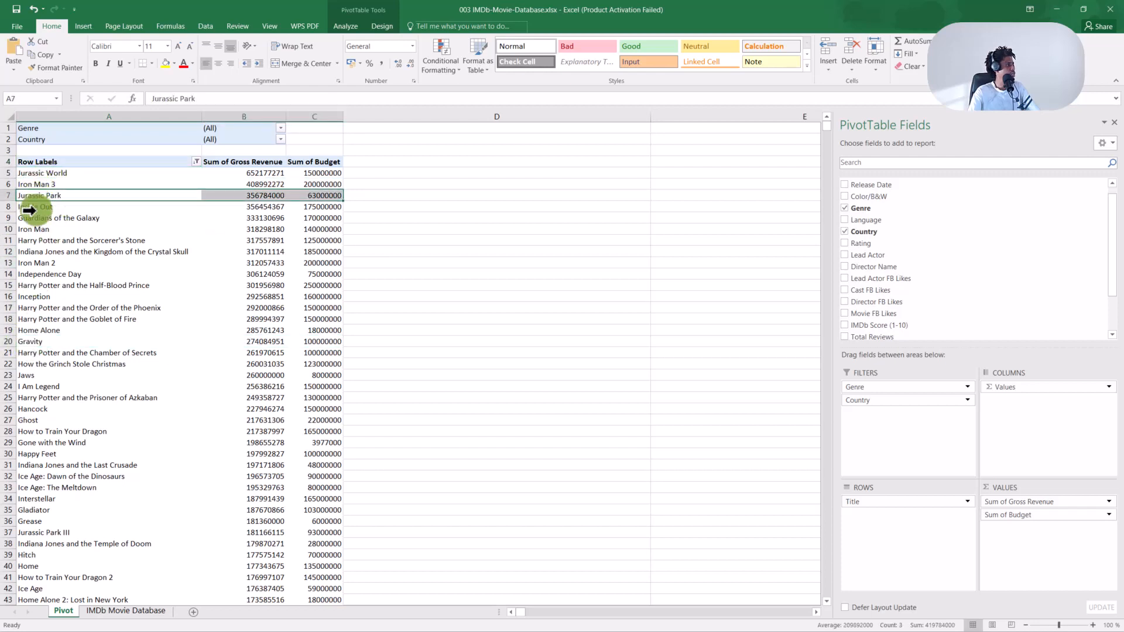
{"action": "scroll", "coordinate": [65, 288], "scroll_direction": "down", "scroll_amount": 20}
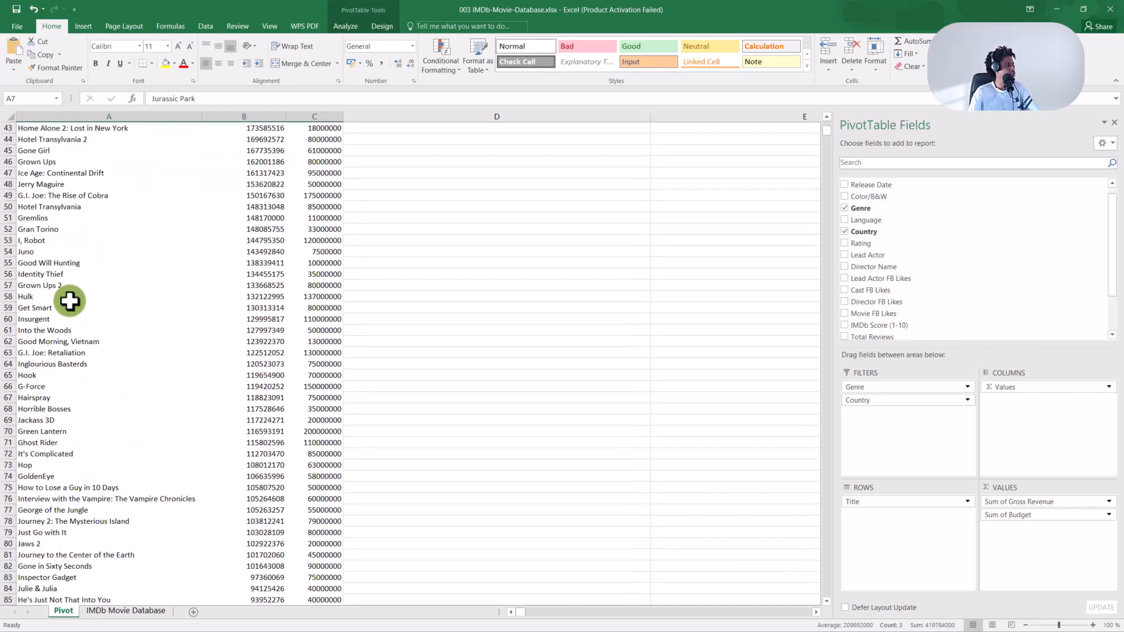
{"action": "scroll", "coordinate": [69, 301], "scroll_direction": "down", "scroll_amount": 13}
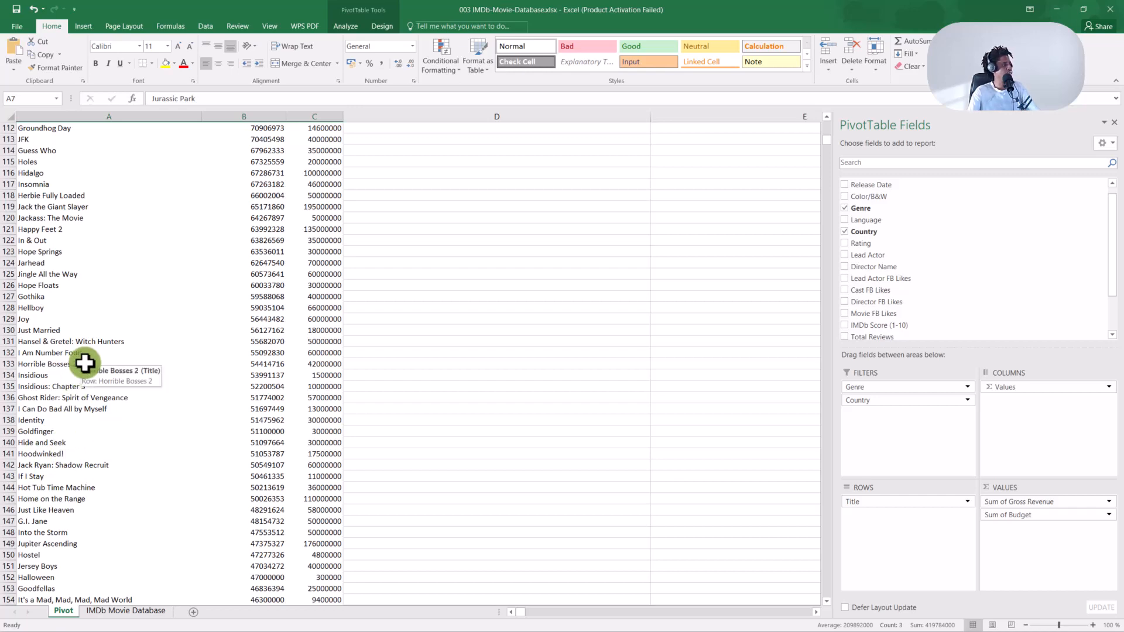
{"action": "scroll", "coordinate": [108, 366], "scroll_direction": "down", "scroll_amount": 19}
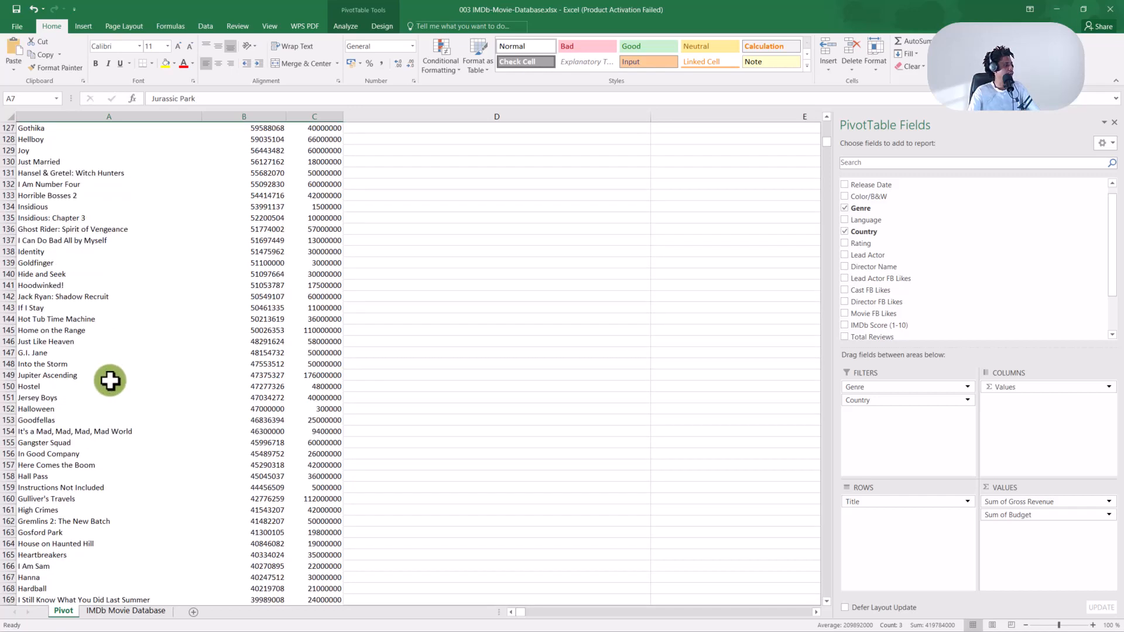
{"action": "scroll", "coordinate": [110, 399], "scroll_direction": "down", "scroll_amount": 20}
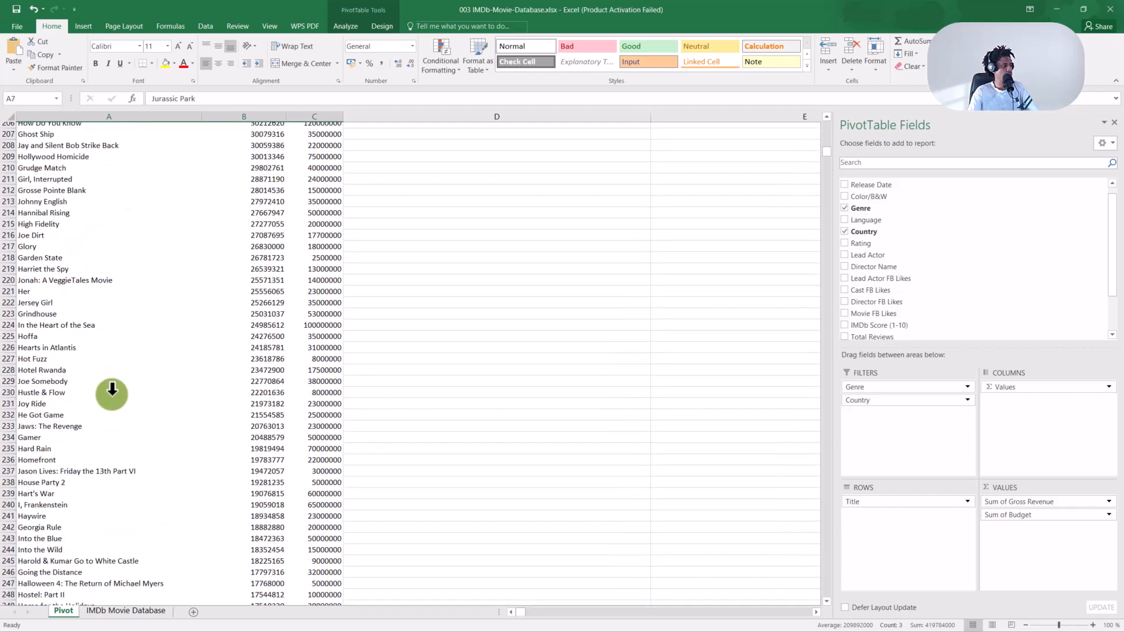
{"action": "left_click_drag", "start_coordinate": [824, 154], "coordinate": [791, 162]}
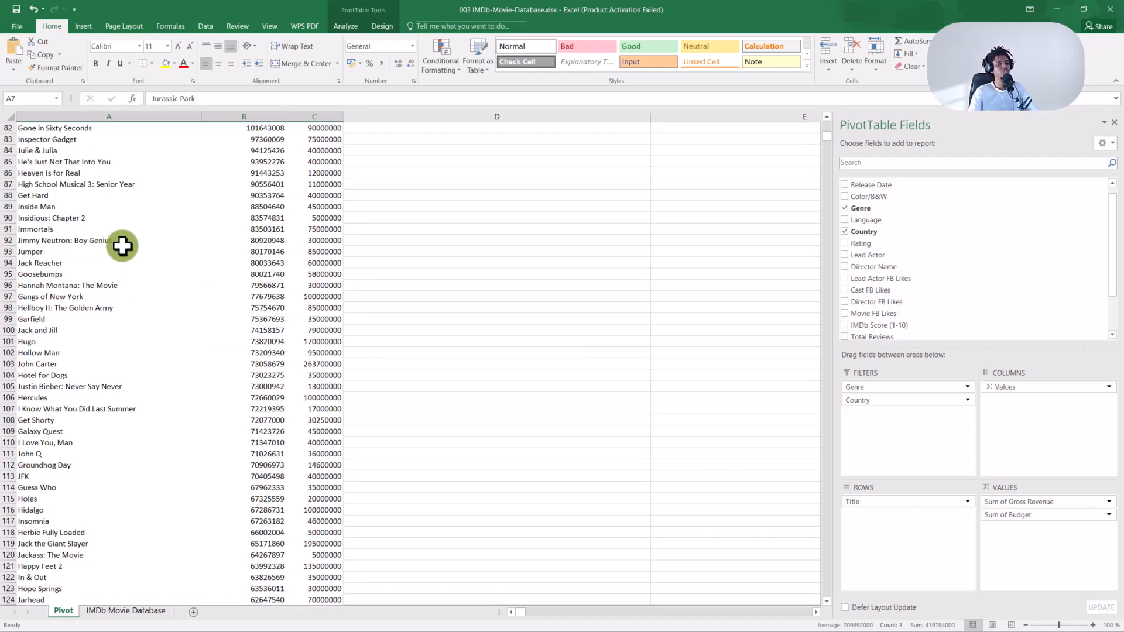
{"action": "scroll", "coordinate": [103, 214], "scroll_direction": "up", "scroll_amount": 5}
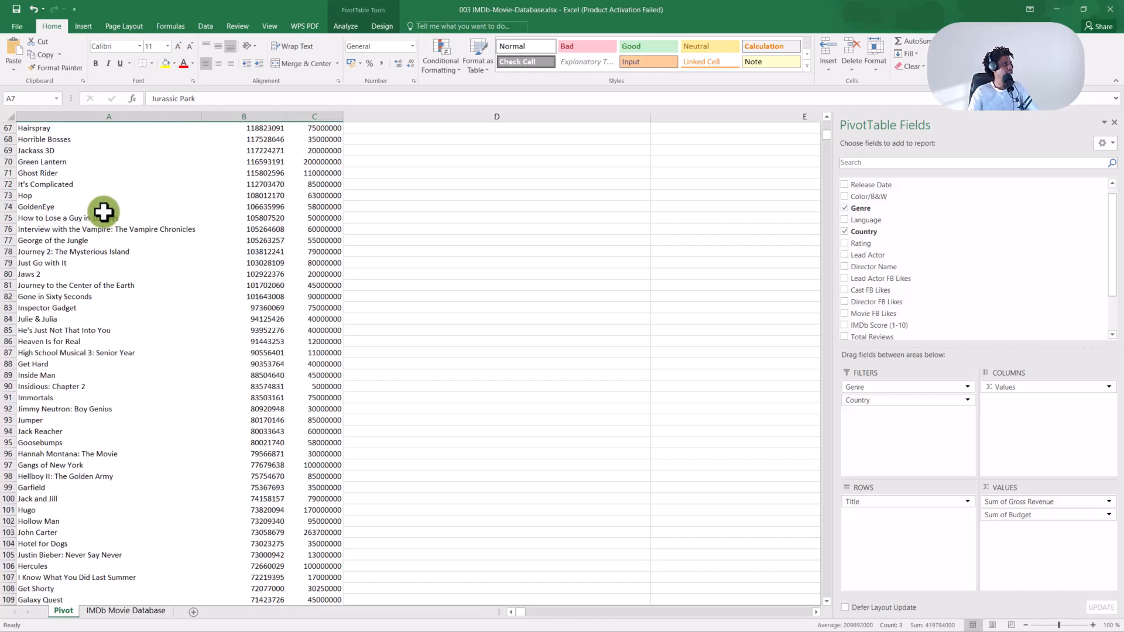
{"action": "left_click", "coordinate": [104, 211]}
{"action": "key", "text": "ctrl+Up"}
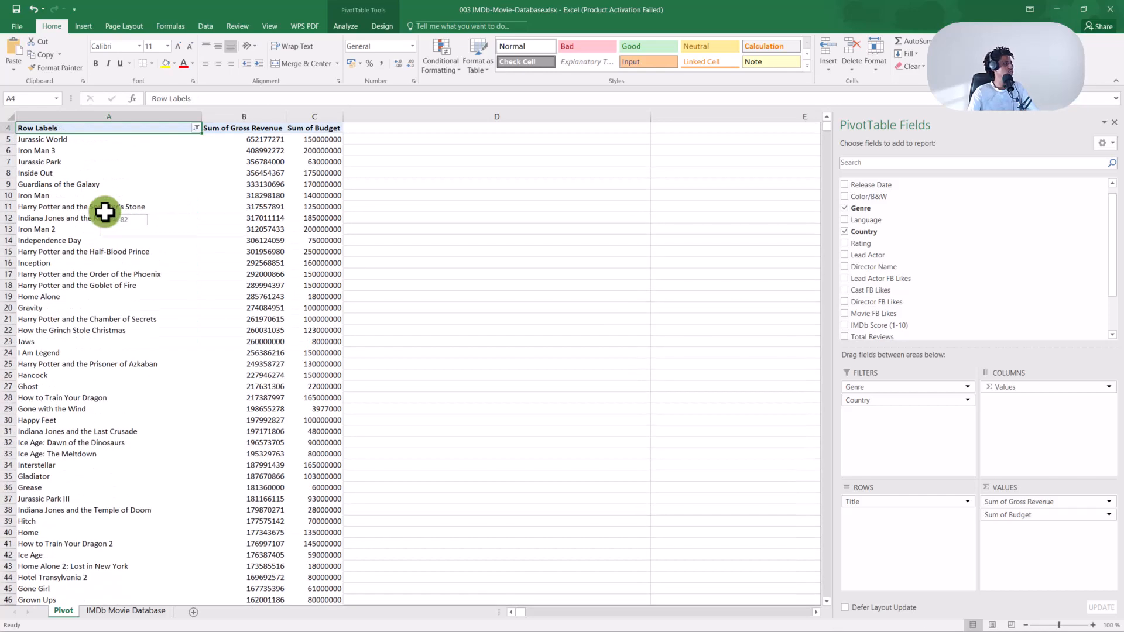
Clear the Title label filter so all movies show again, led by Avatar and Titanic.
{"action": "left_click", "coordinate": [196, 127]}
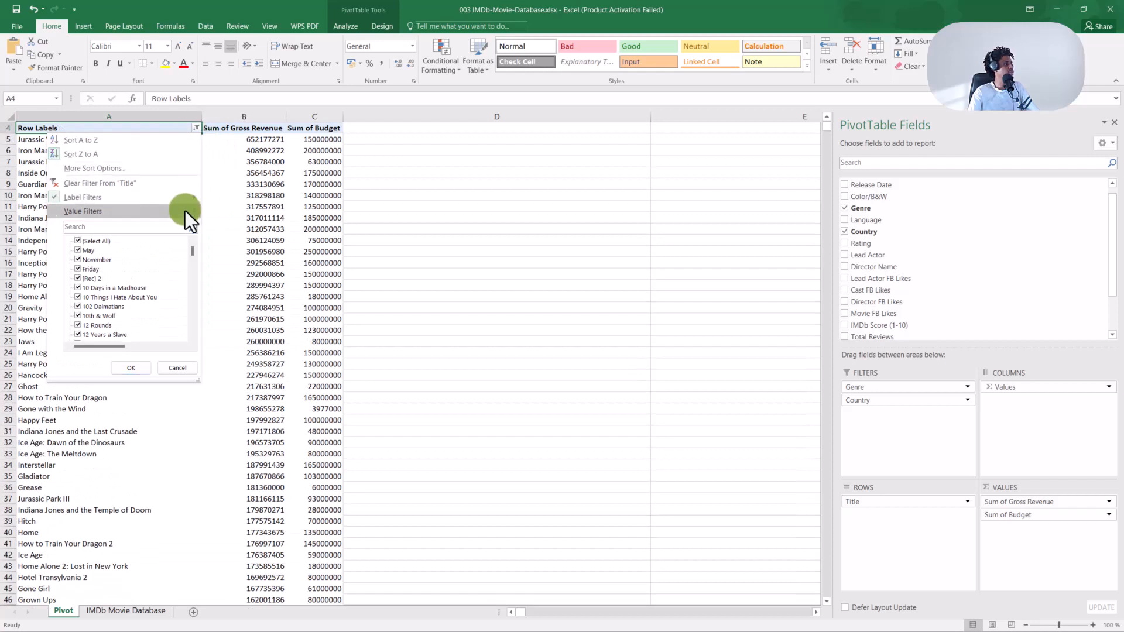
{"action": "mouse_move", "coordinate": [184, 199]}
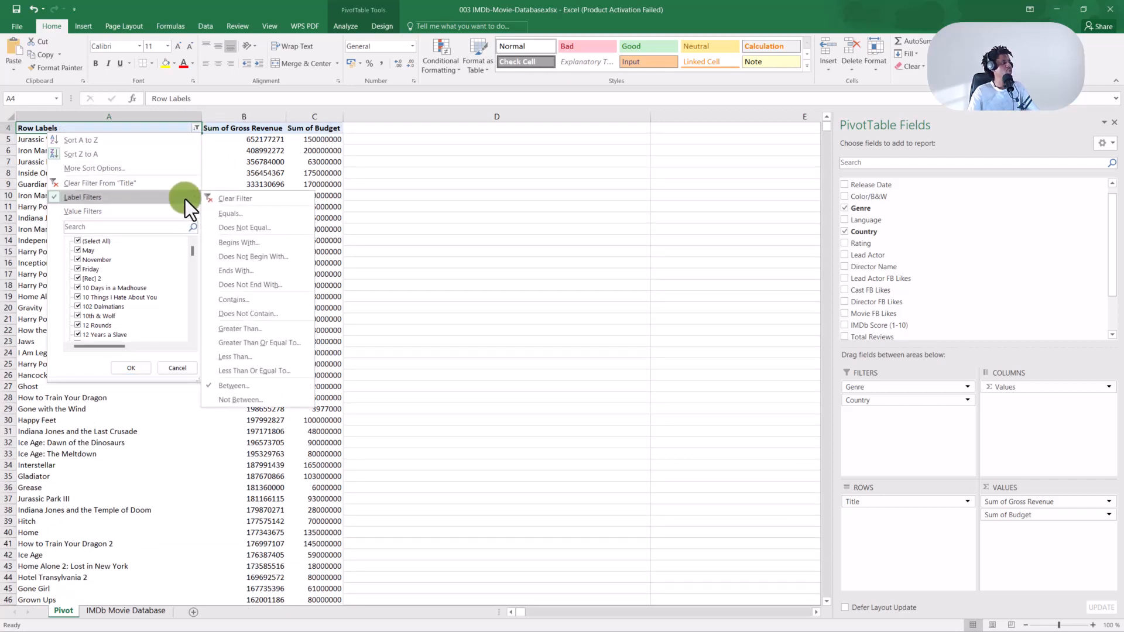
{"action": "left_click", "coordinate": [227, 199]}
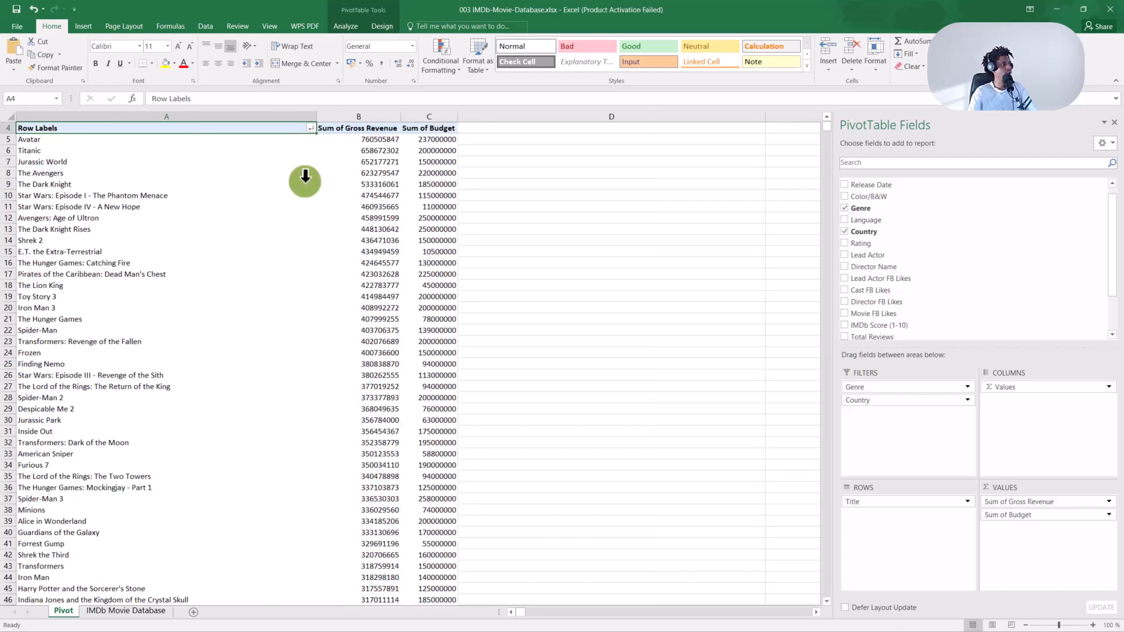
Drag column A's right border left so the title column just fits the movie names.
{"action": "left_click_drag", "start_coordinate": [314, 116], "coordinate": [193, 129]}
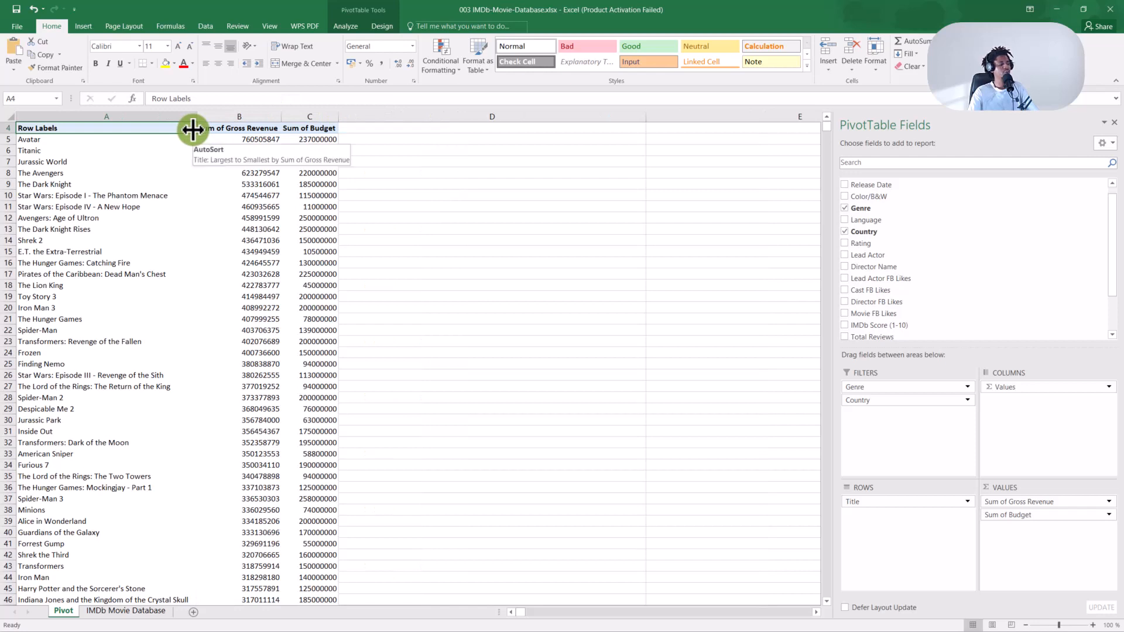